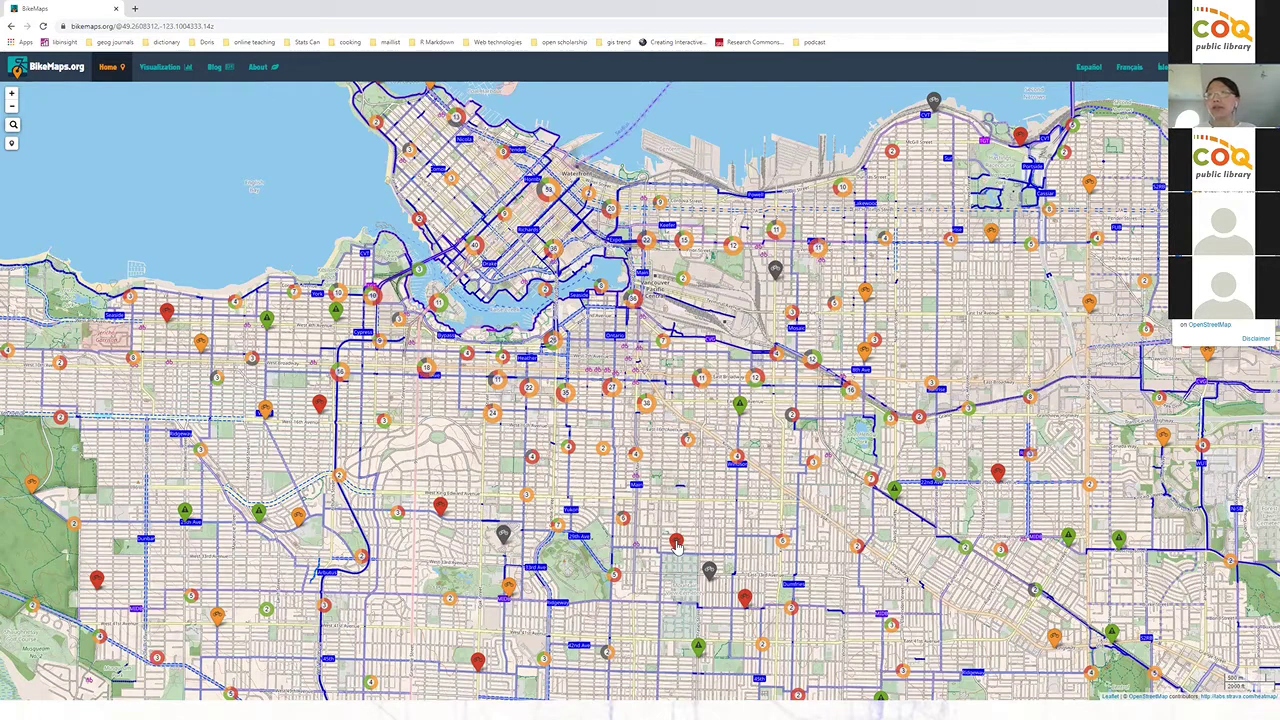
{"action": "left_click", "coordinate": [676, 542]}
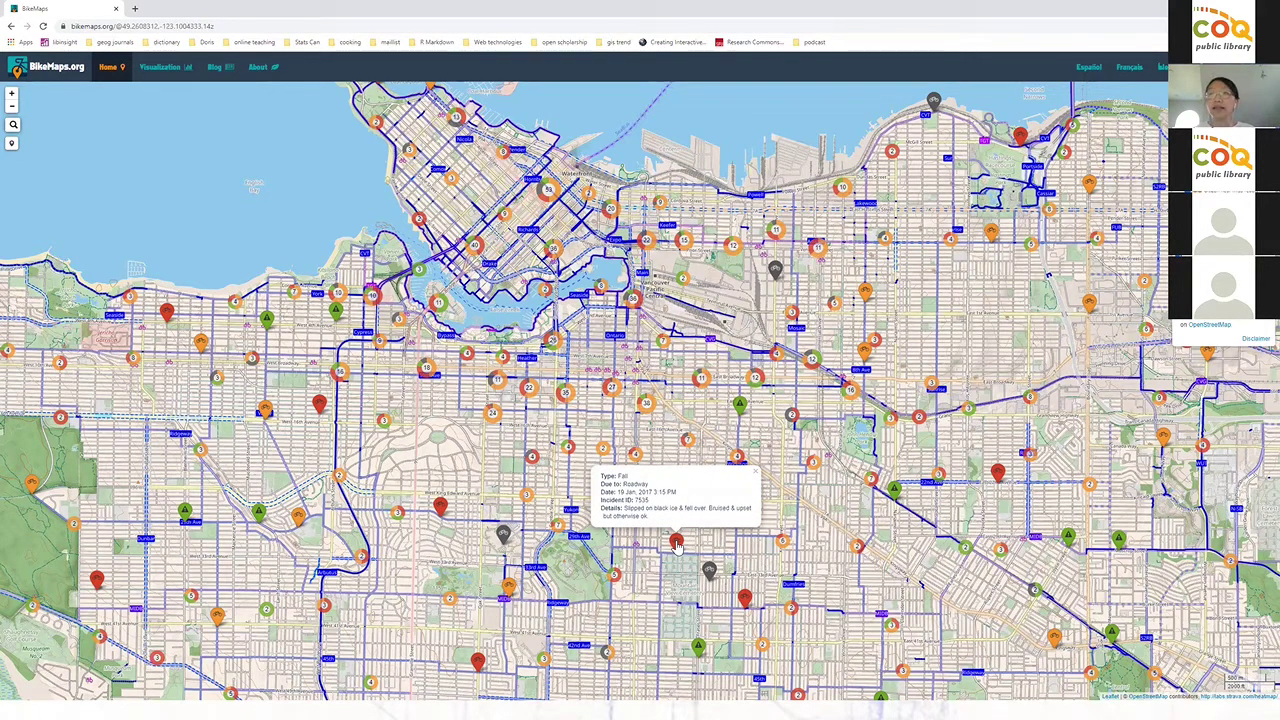
{"action": "left_click", "coordinate": [745, 598]}
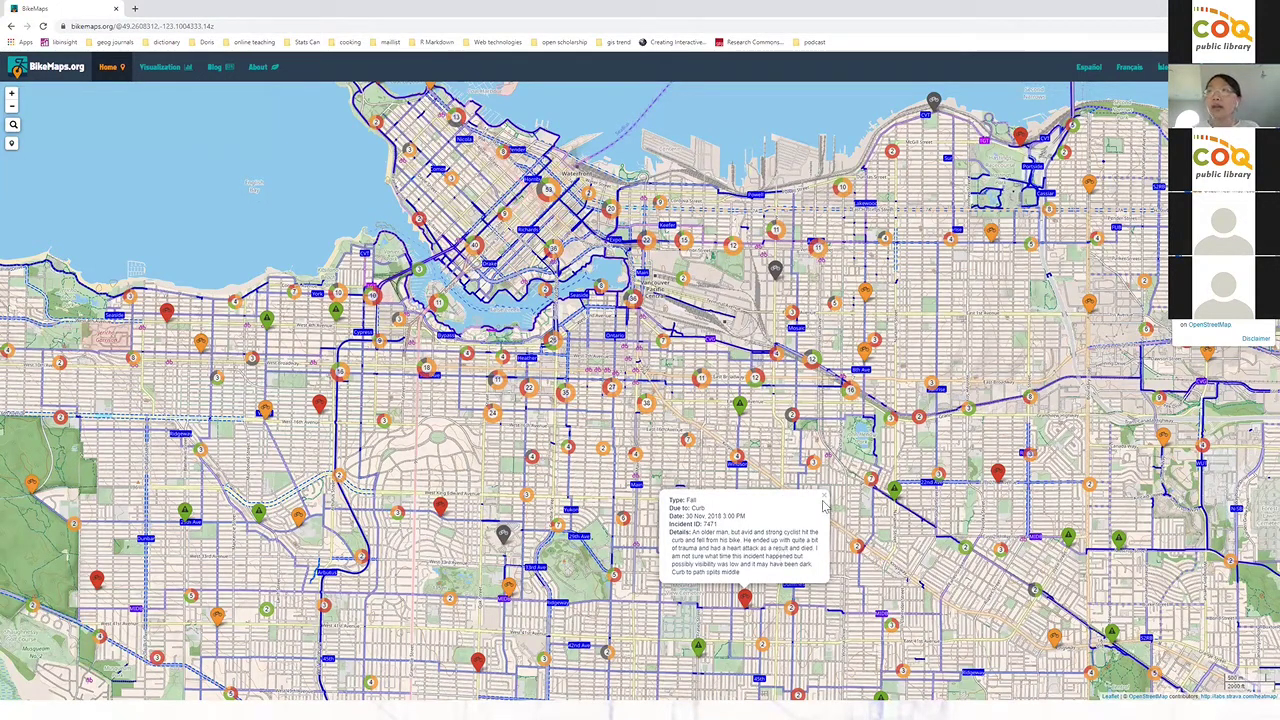
{"action": "left_click", "coordinate": [825, 498]}
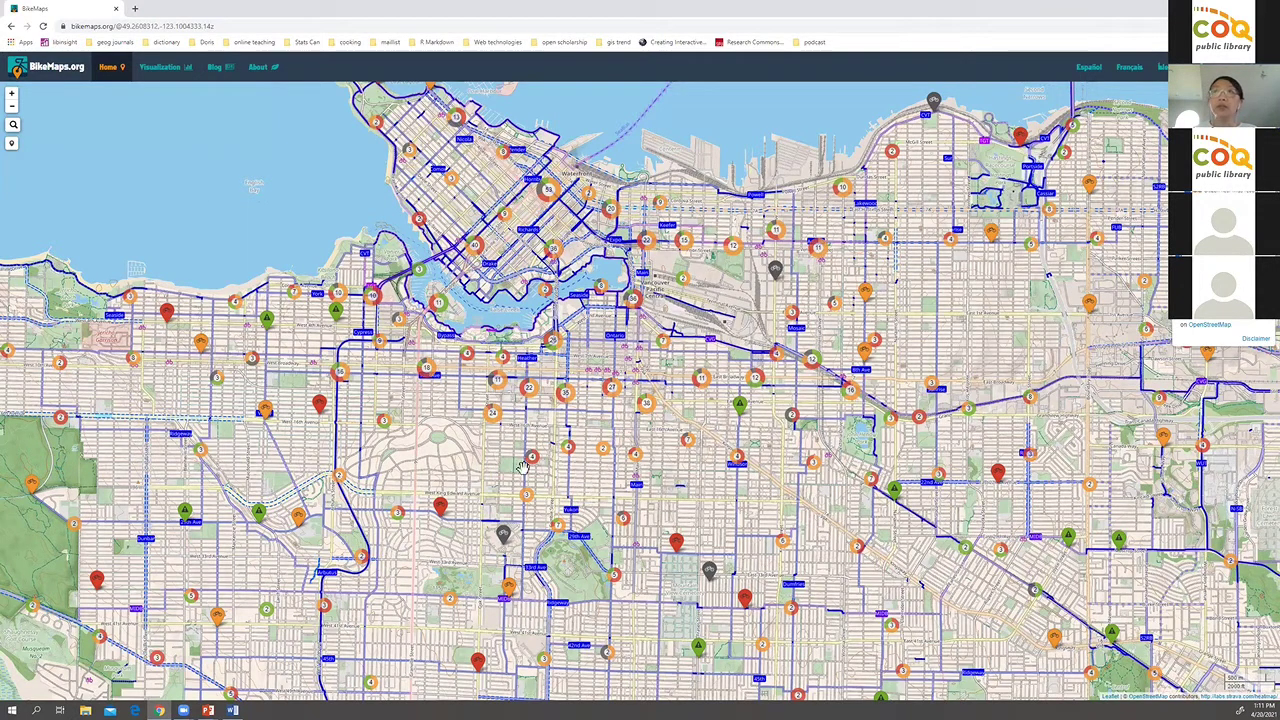
- Pan the Vancouver map west and south to show the west side and Point Grey
{"action": "left_click_drag", "start_coordinate": [534, 464], "coordinate": [520, 409]}
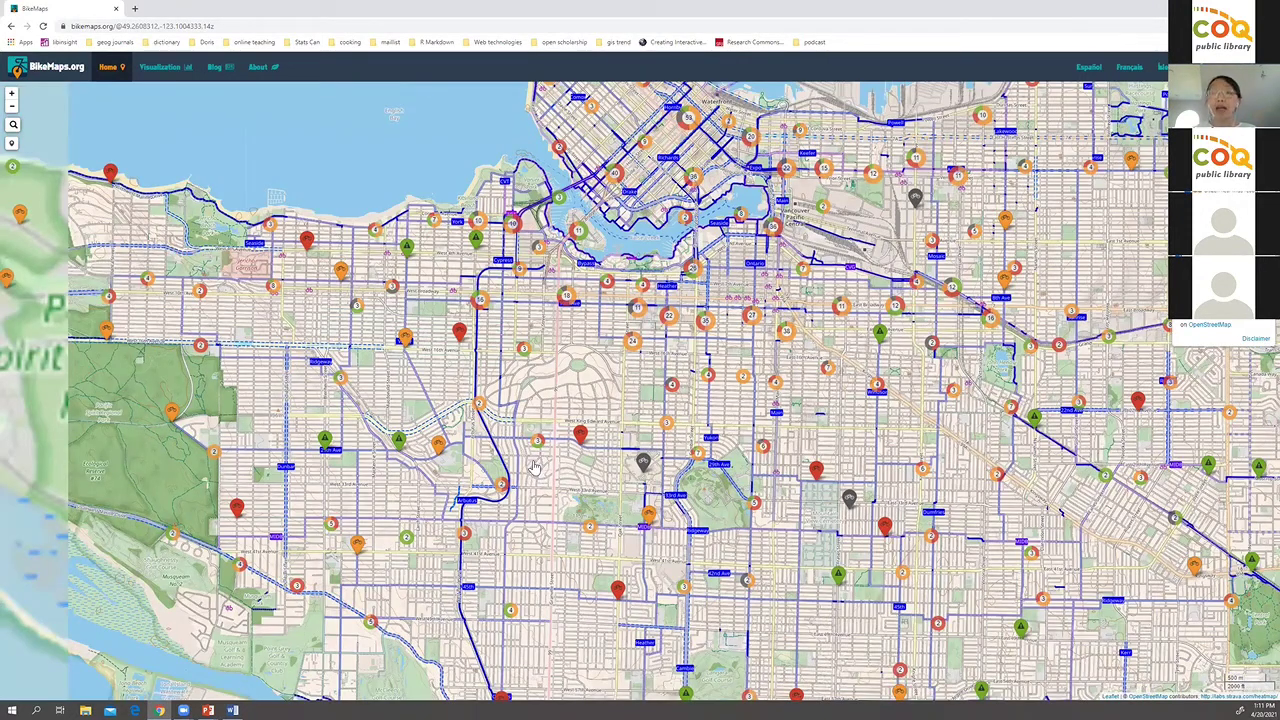
{"action": "left_click_drag", "start_coordinate": [590, 542], "coordinate": [534, 476]}
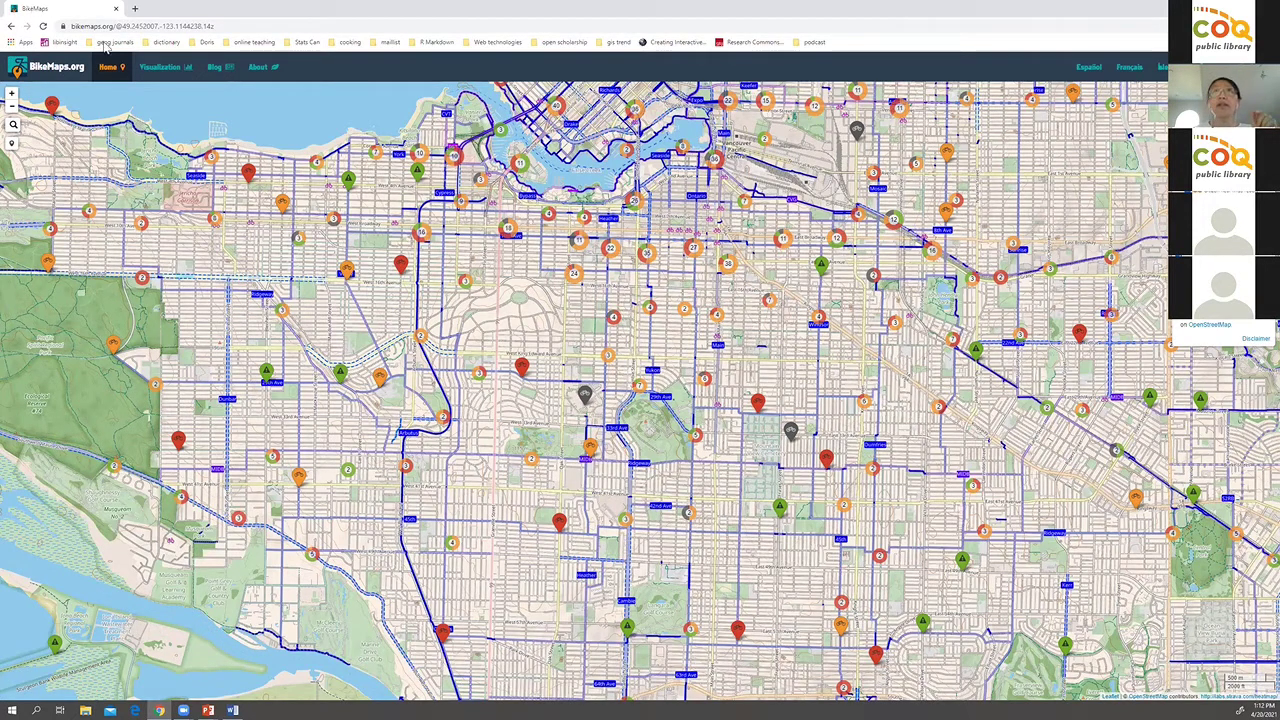
- Open the Visualization dashboard and zoom its world heatmap in on North America and Vancouver
{"action": "left_click", "coordinate": [168, 68]}
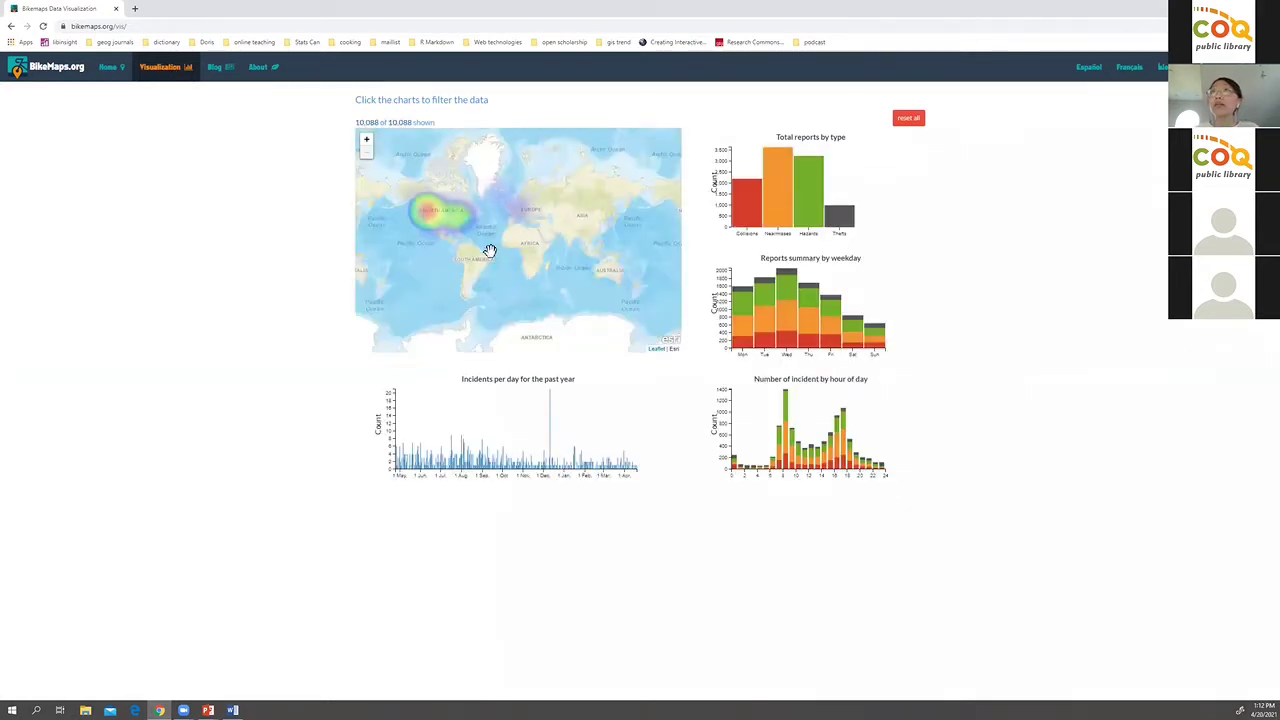
{"action": "left_click_drag", "start_coordinate": [489, 251], "coordinate": [511, 297]}
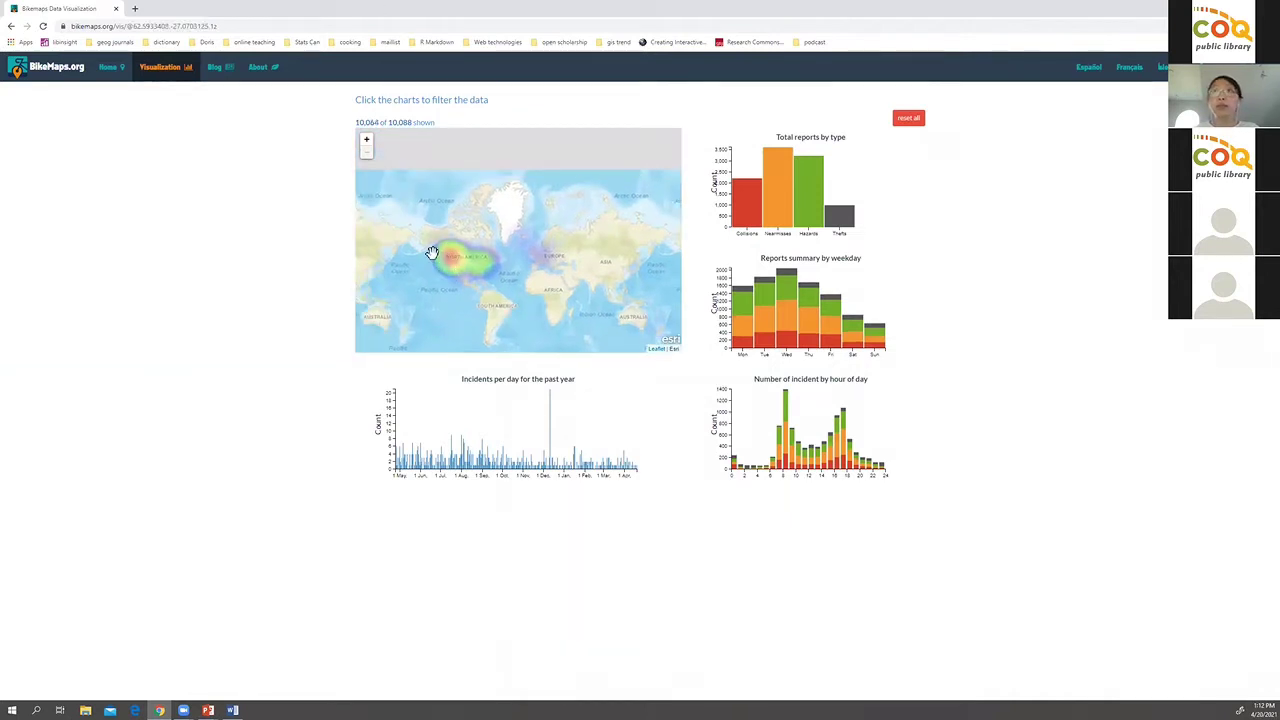
{"action": "scroll", "coordinate": [444, 259], "scroll_direction": "up", "scroll_amount": 2}
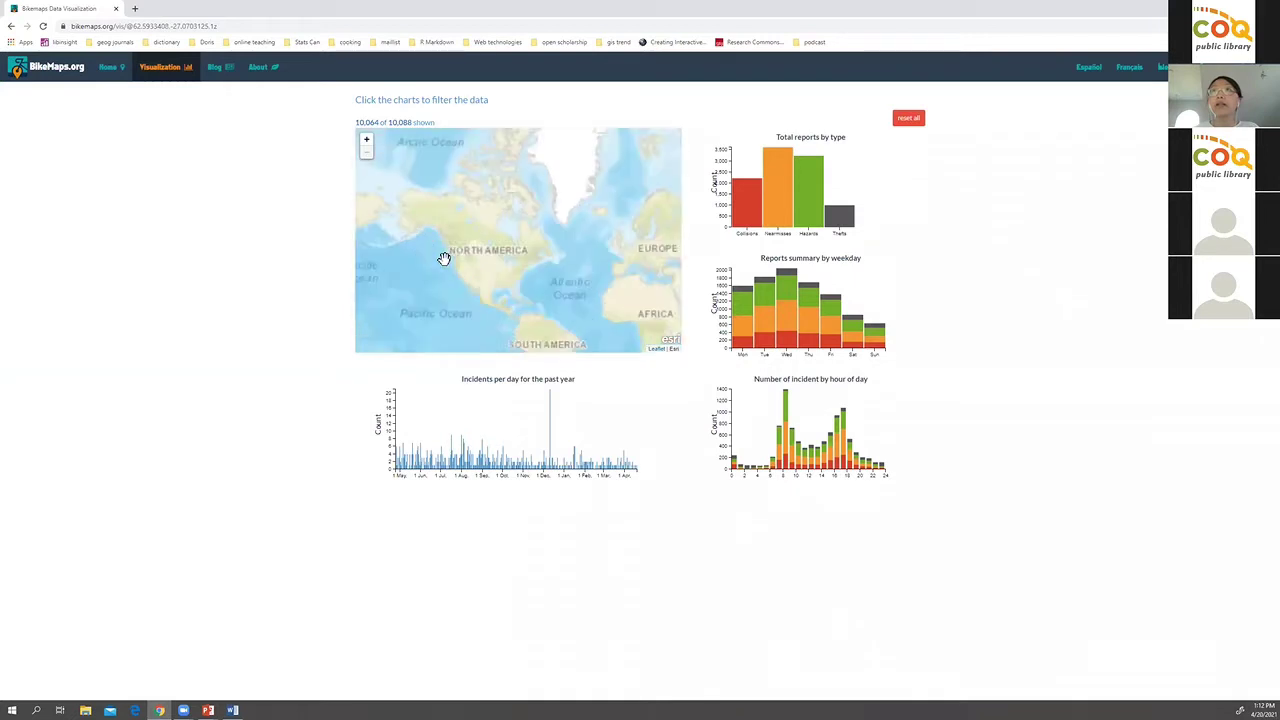
{"action": "scroll", "coordinate": [450, 255], "scroll_direction": "up", "scroll_amount": 3}
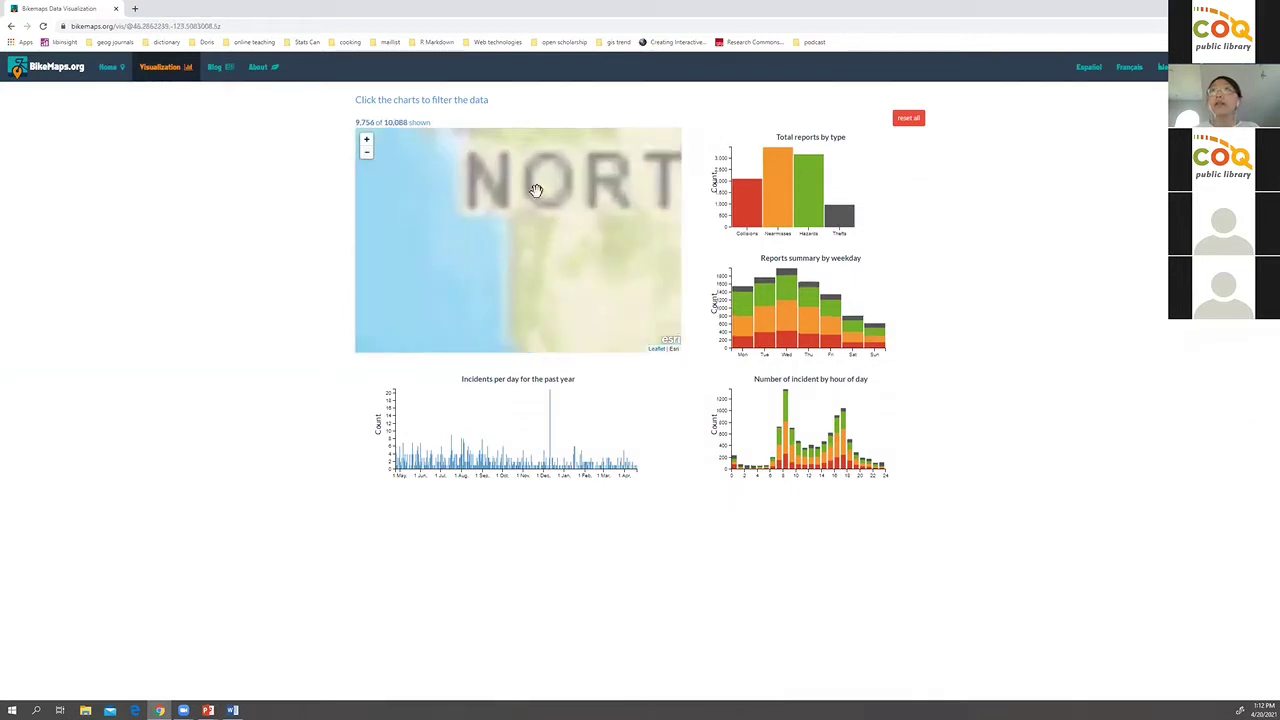
{"action": "scroll", "coordinate": [534, 215], "scroll_direction": "up", "scroll_amount": 2}
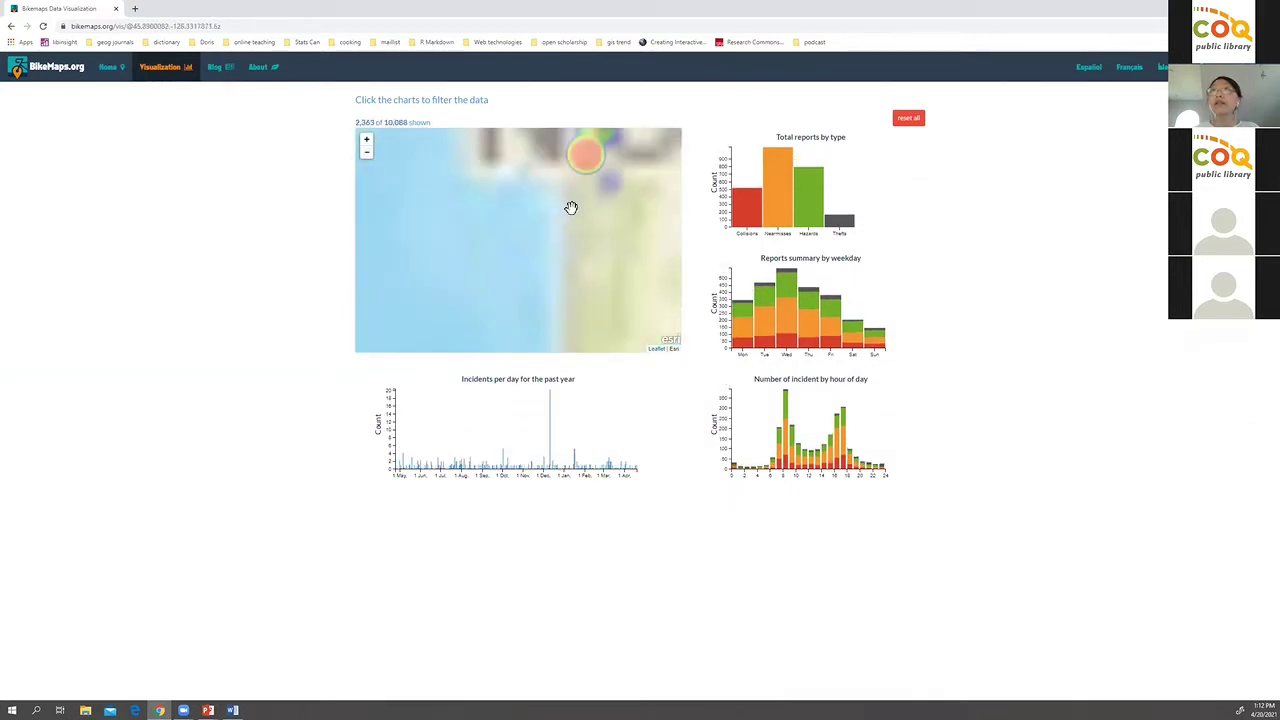
{"action": "scroll", "coordinate": [531, 317], "scroll_direction": "down", "scroll_amount": 4}
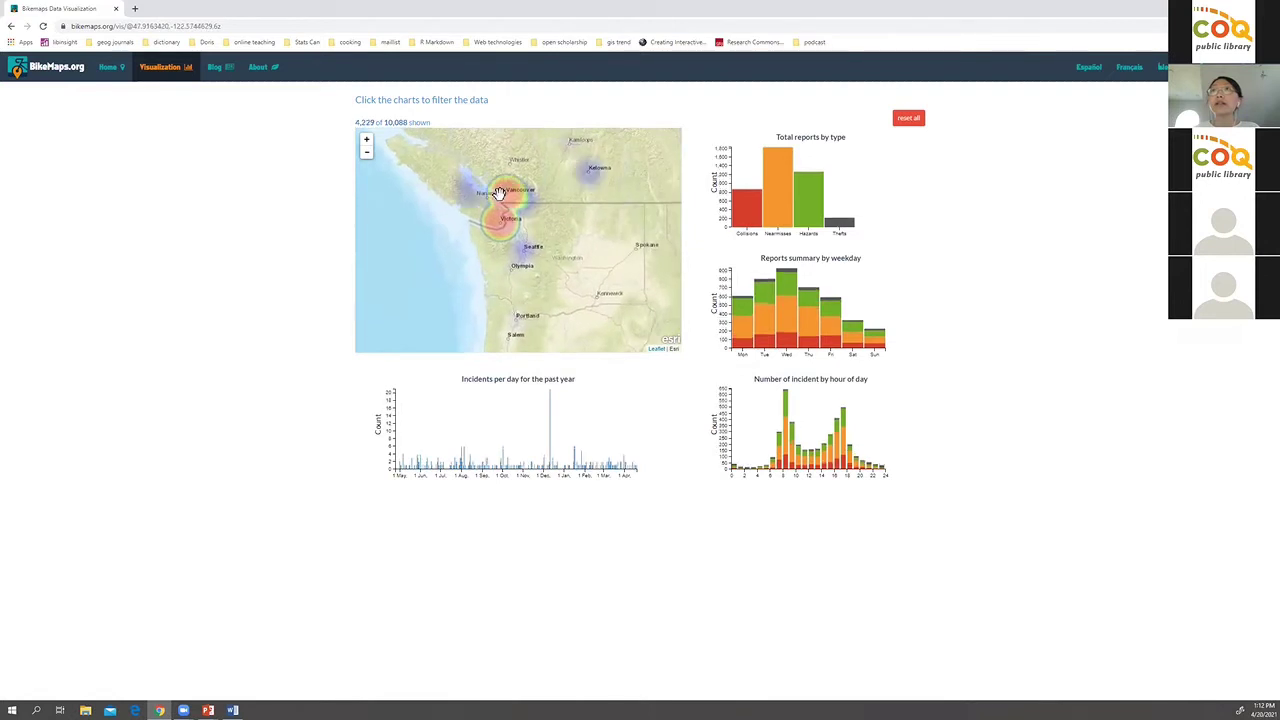
{"action": "scroll", "coordinate": [512, 214], "scroll_direction": "up", "scroll_amount": 3}
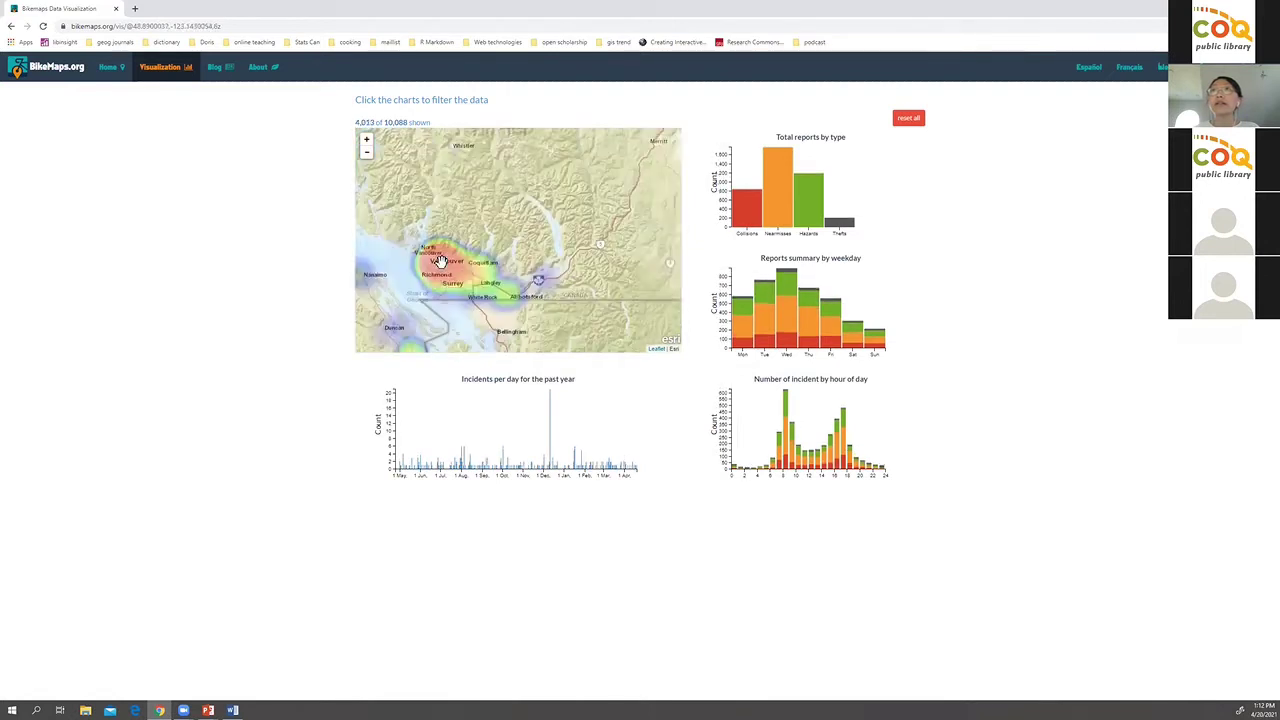
{"action": "scroll", "coordinate": [438, 262], "scroll_direction": "up", "scroll_amount": 2}
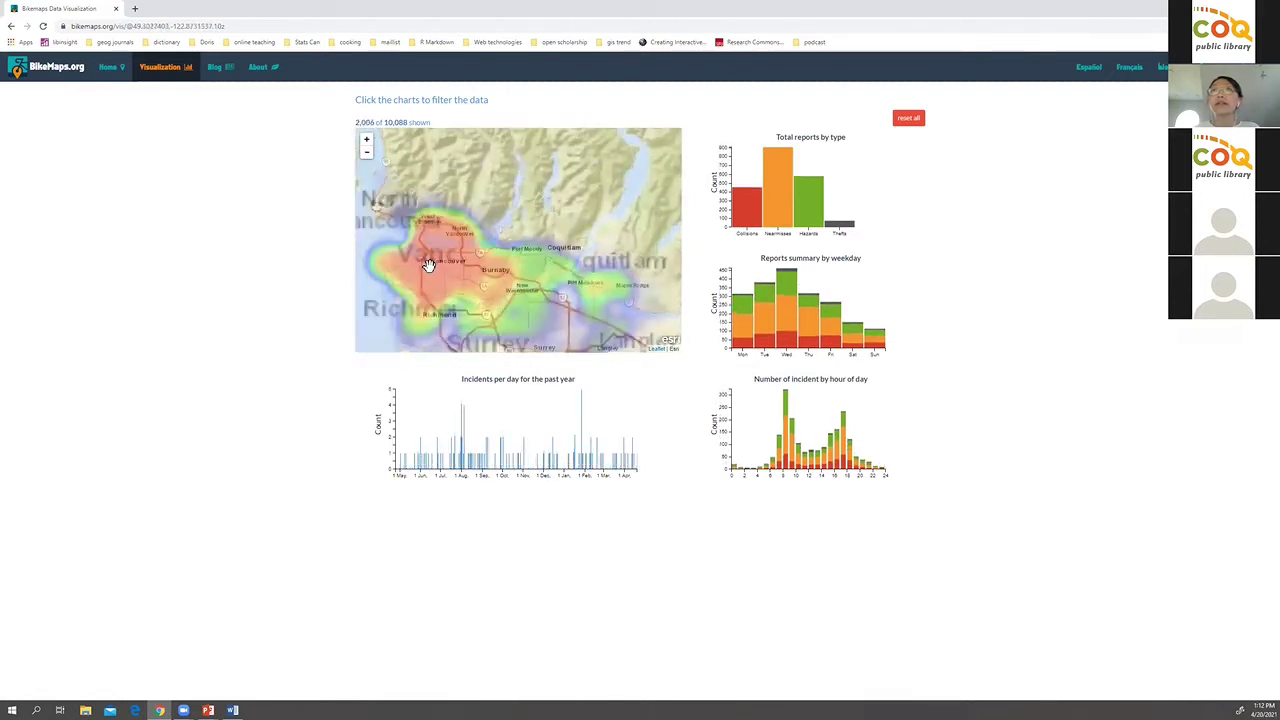
{"action": "scroll", "coordinate": [432, 263], "scroll_direction": "up", "scroll_amount": 2}
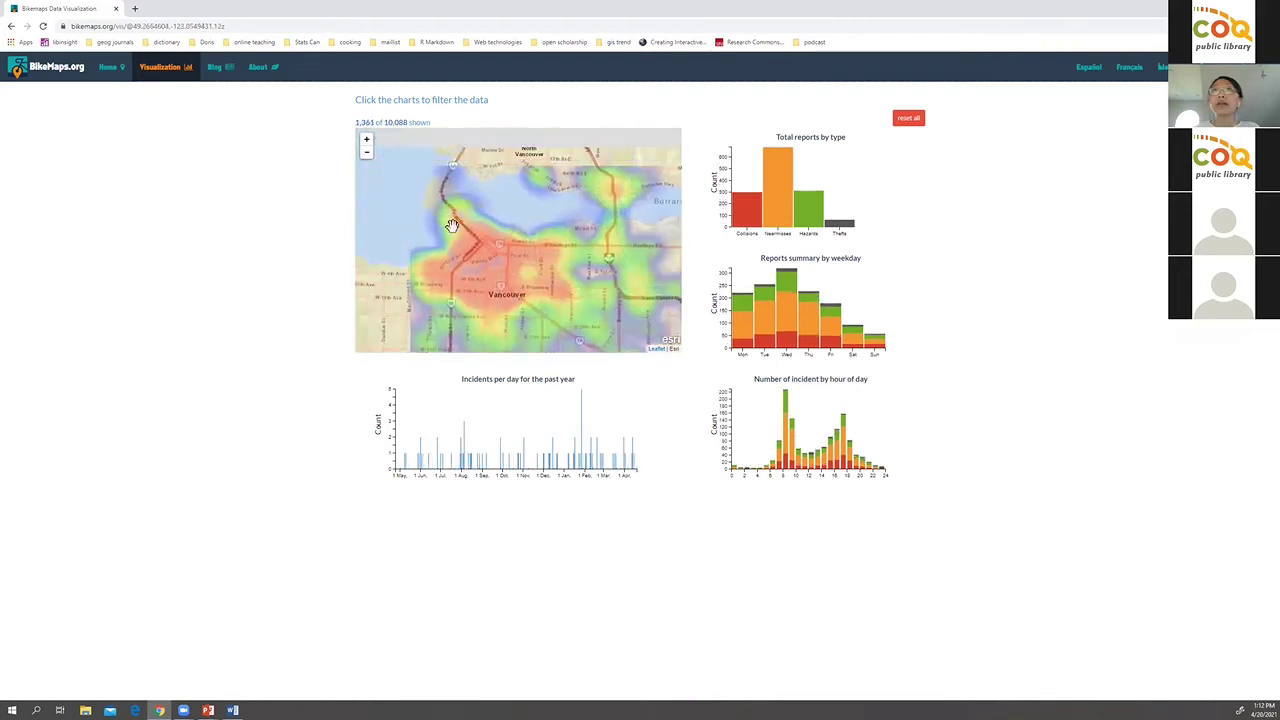
- Zoom the heatmap to downtown Vancouver's Granville area, leaving 64 of 10,088 reports
{"action": "left_click_drag", "start_coordinate": [431, 203], "coordinate": [506, 257]}
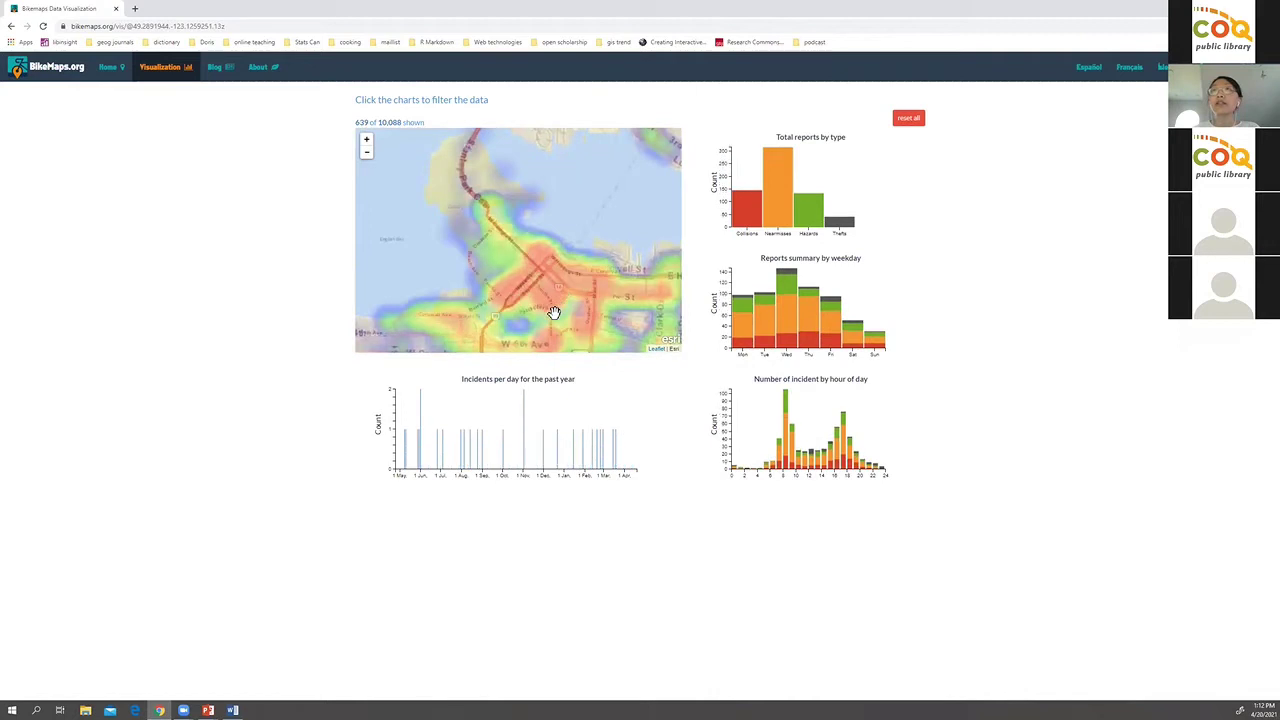
{"action": "scroll", "coordinate": [539, 286], "scroll_direction": "up", "scroll_amount": 1}
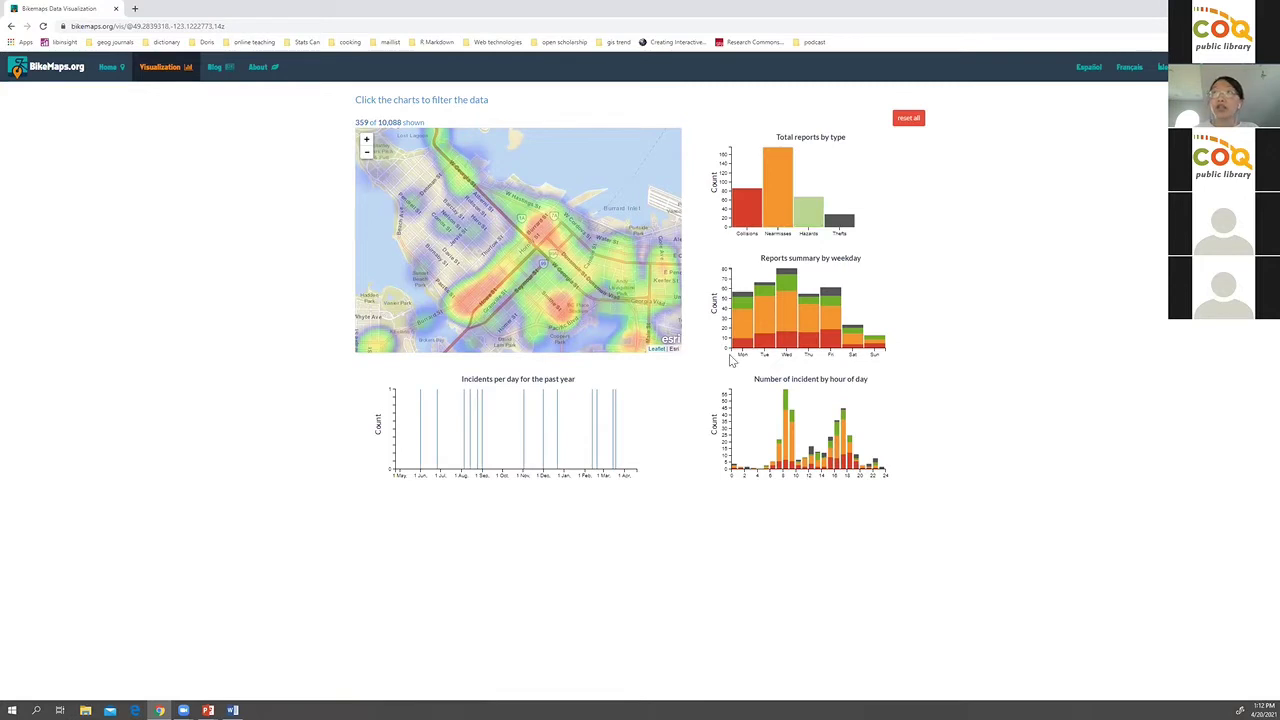
{"action": "scroll", "coordinate": [472, 300], "scroll_direction": "up", "scroll_amount": 3}
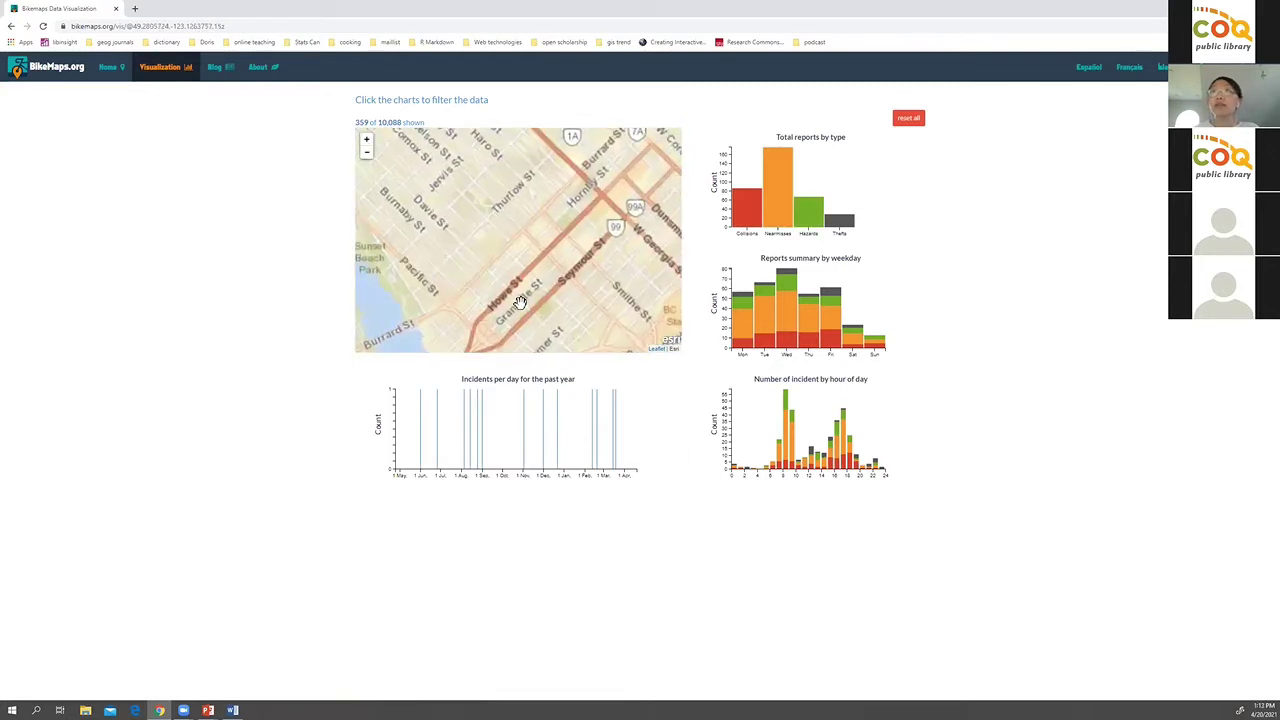
{"action": "scroll", "coordinate": [488, 294], "scroll_direction": "up", "scroll_amount": 2}
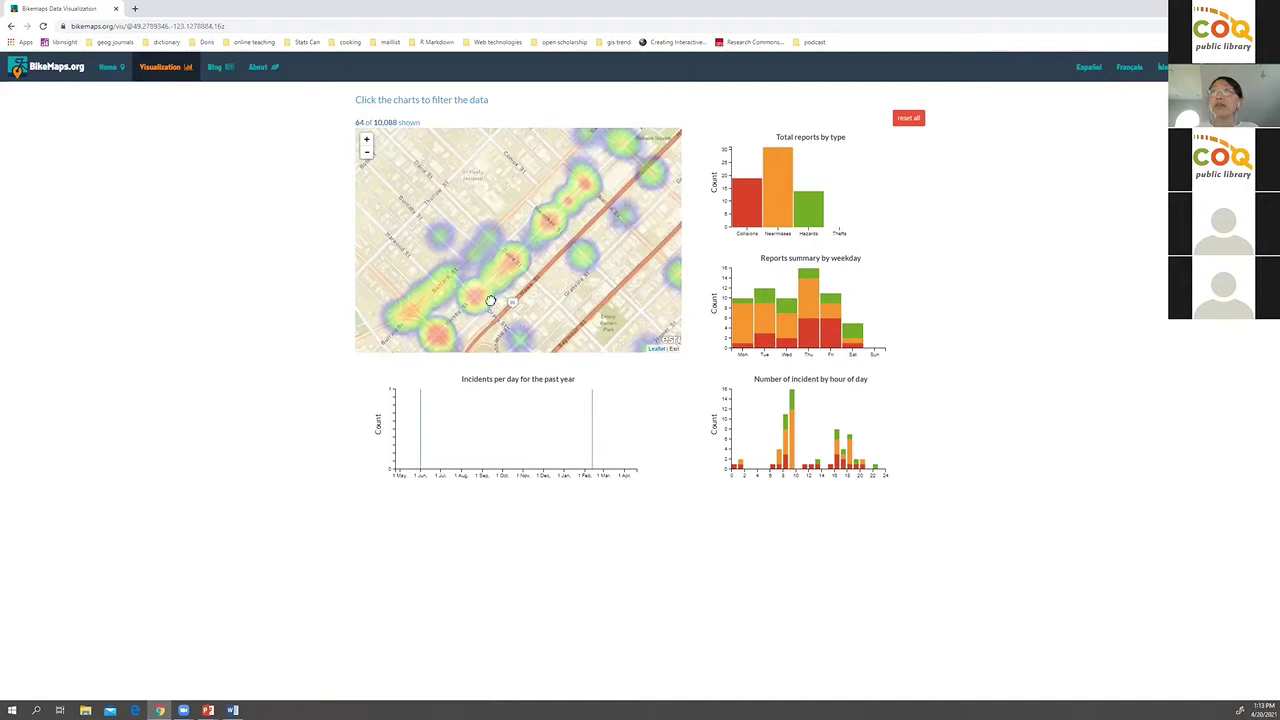
- Nudge the downtown map up and filter the charts to Collisions, showing 17 of 10,088 reports
{"action": "left_click_drag", "start_coordinate": [490, 300], "coordinate": [502, 256]}
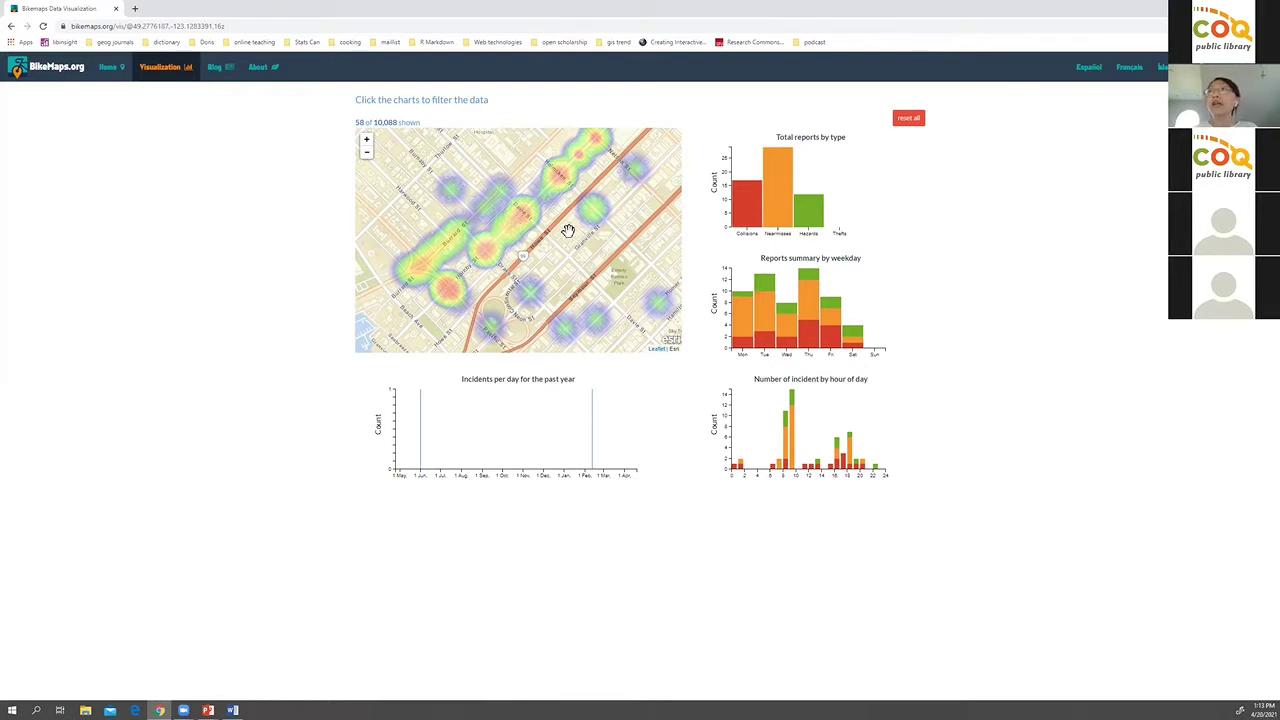
{"action": "left_click", "coordinate": [754, 214]}
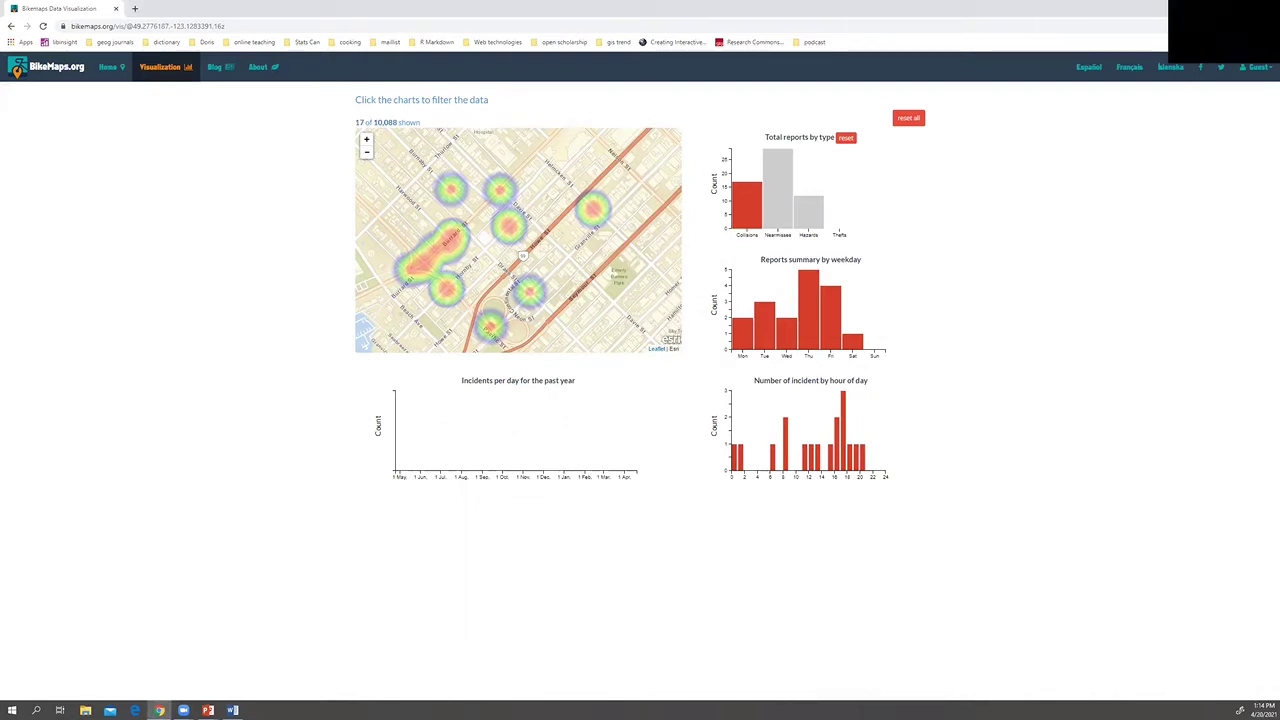
- Back in PowerPoint, start the slide show from slide 5, the BikeMaps example
{"action": "key", "text": "alt+Tab"}
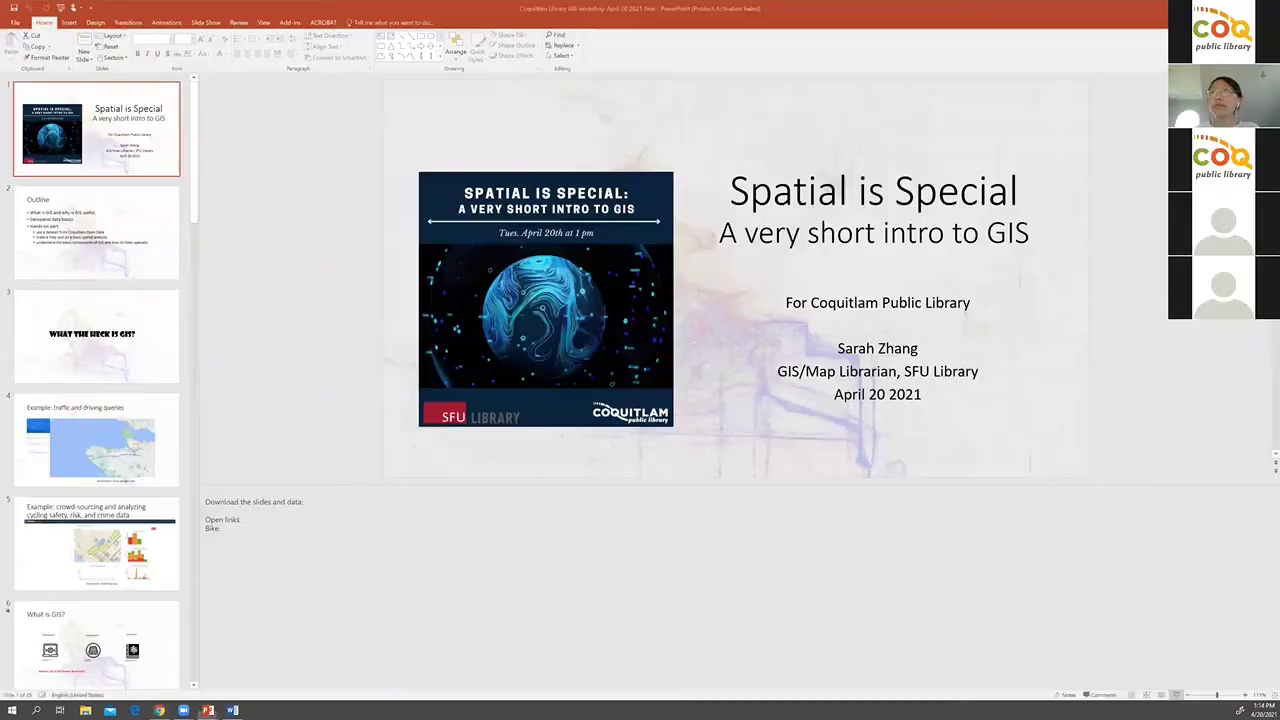
{"action": "left_click", "coordinate": [72, 556]}
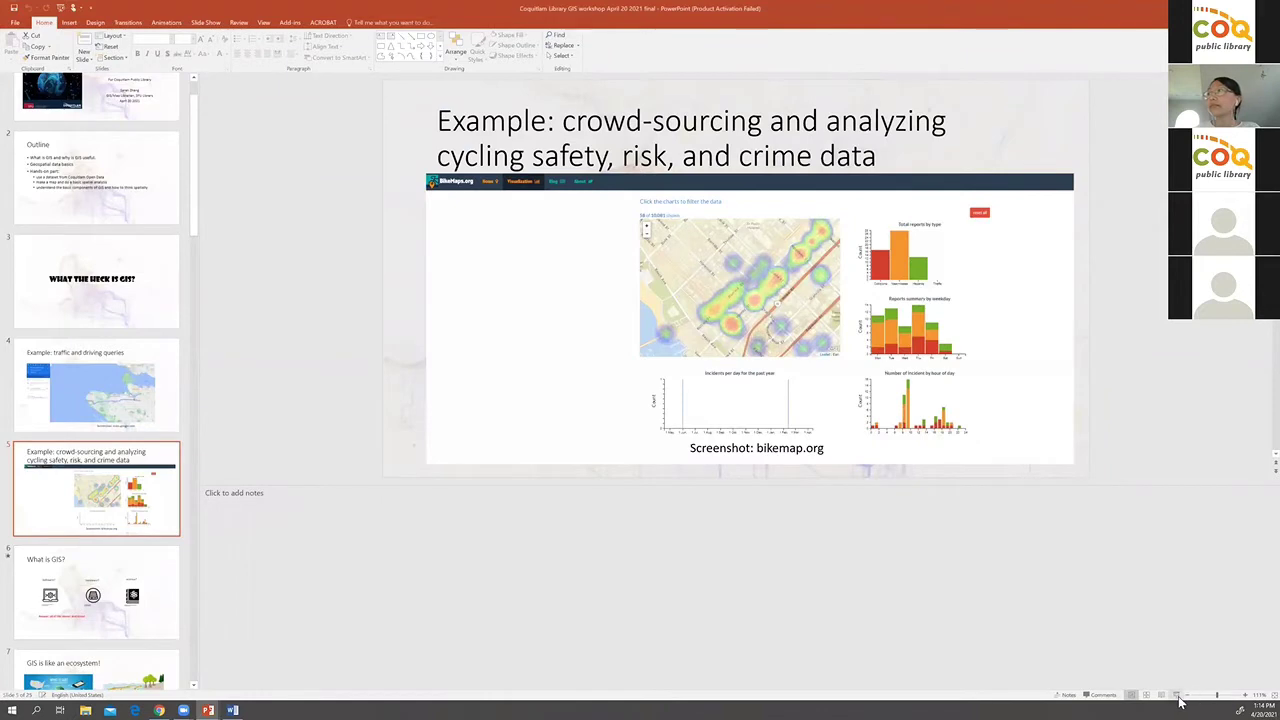
{"action": "key", "text": "shift+F5"}
- Advance to the 'What is GIS?' slide and reveal its Software? and hardware? items
{"action": "left_click", "coordinate": [866, 569]}
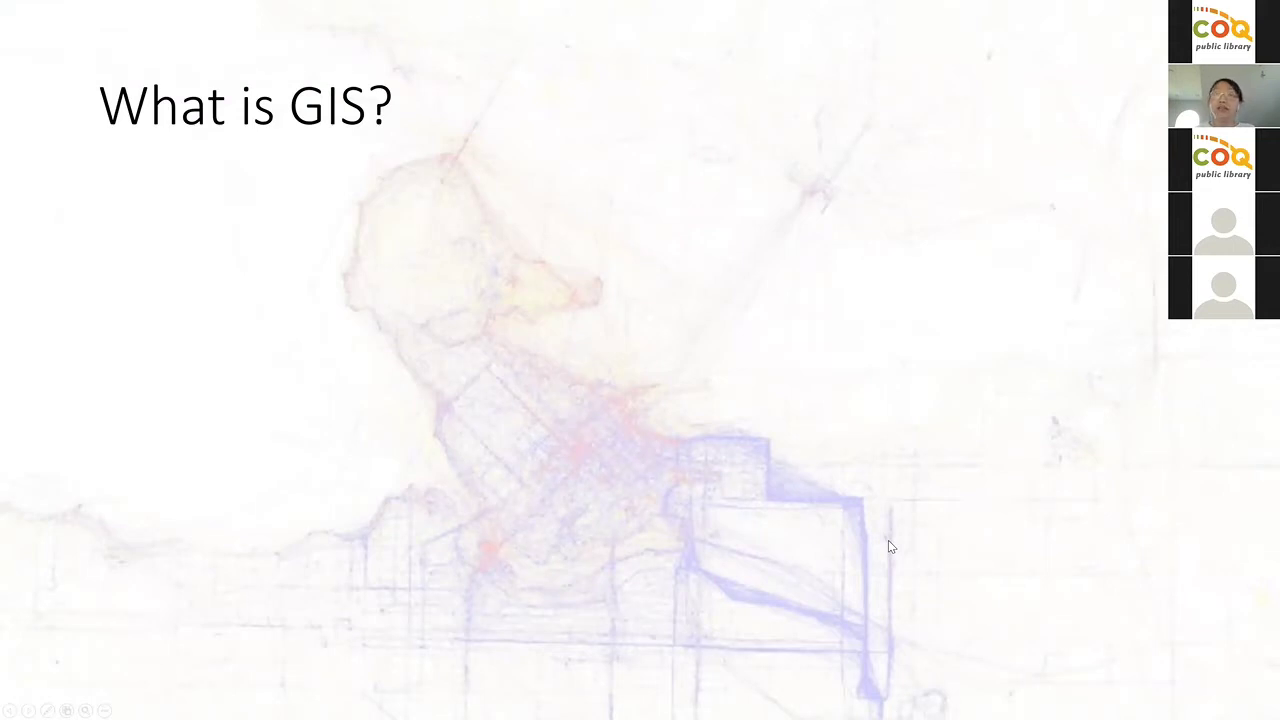
{"action": "left_click", "coordinate": [686, 468]}
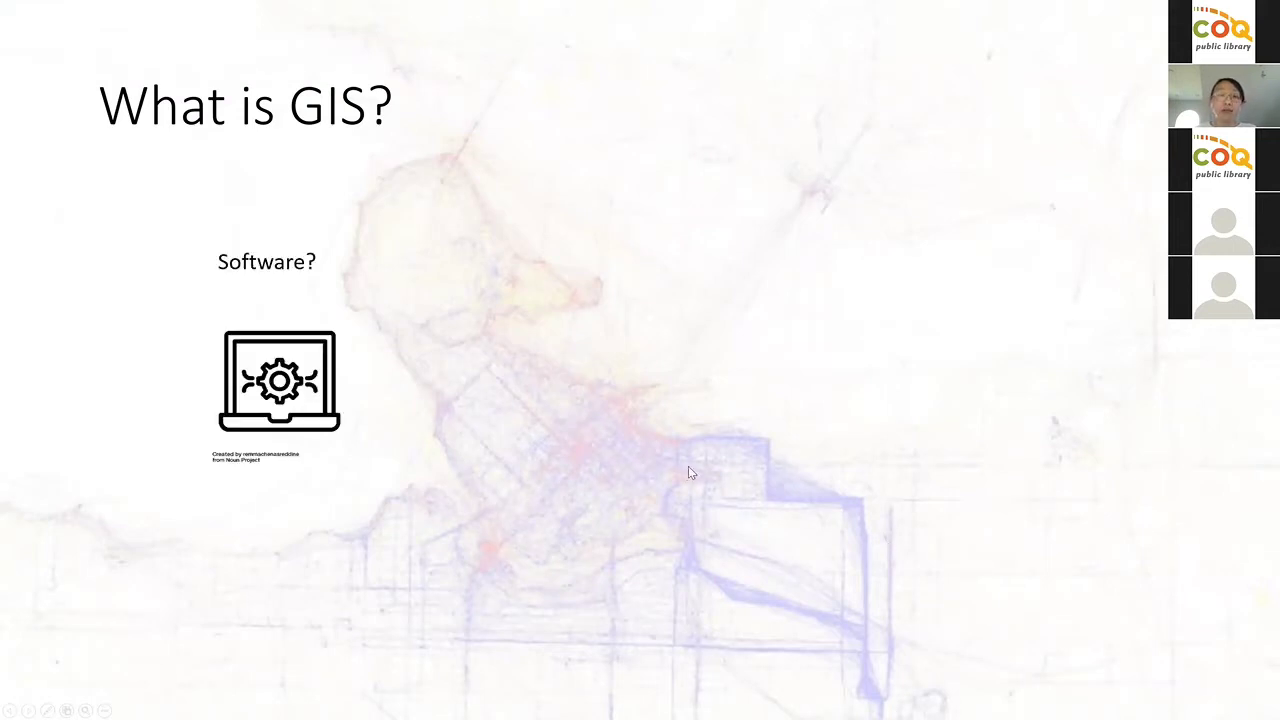
{"action": "left_click", "coordinate": [688, 466]}
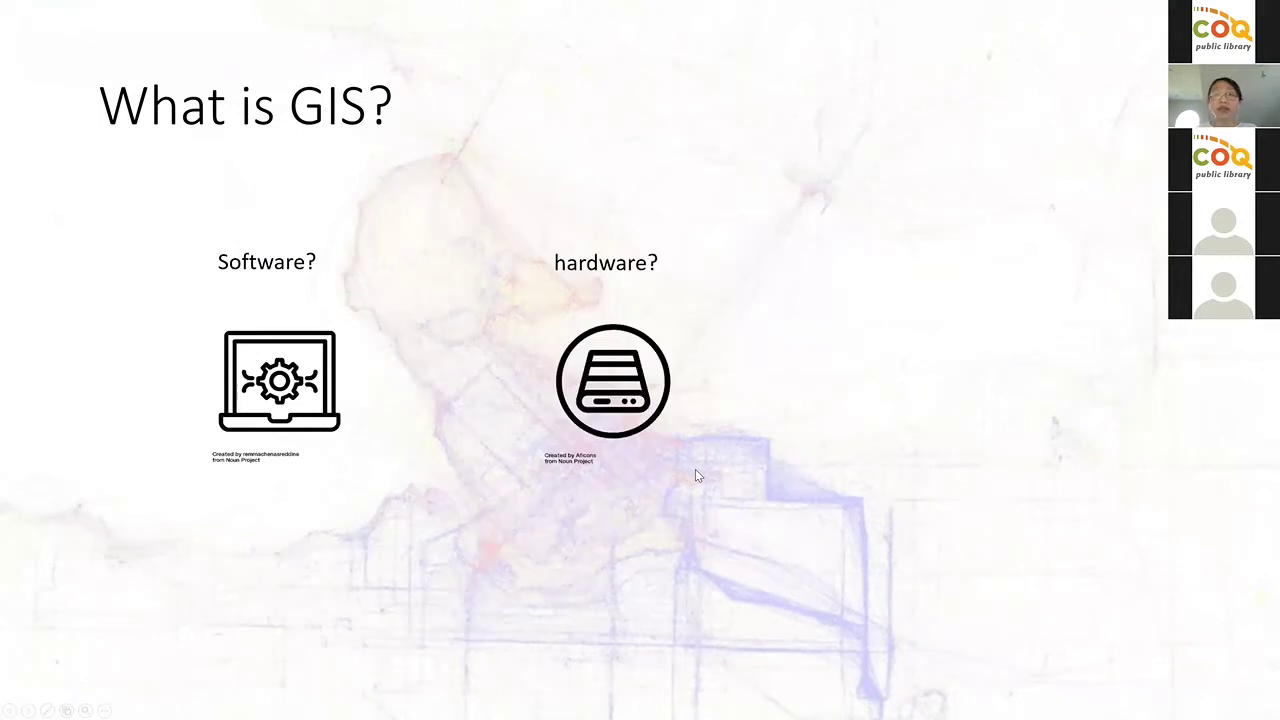
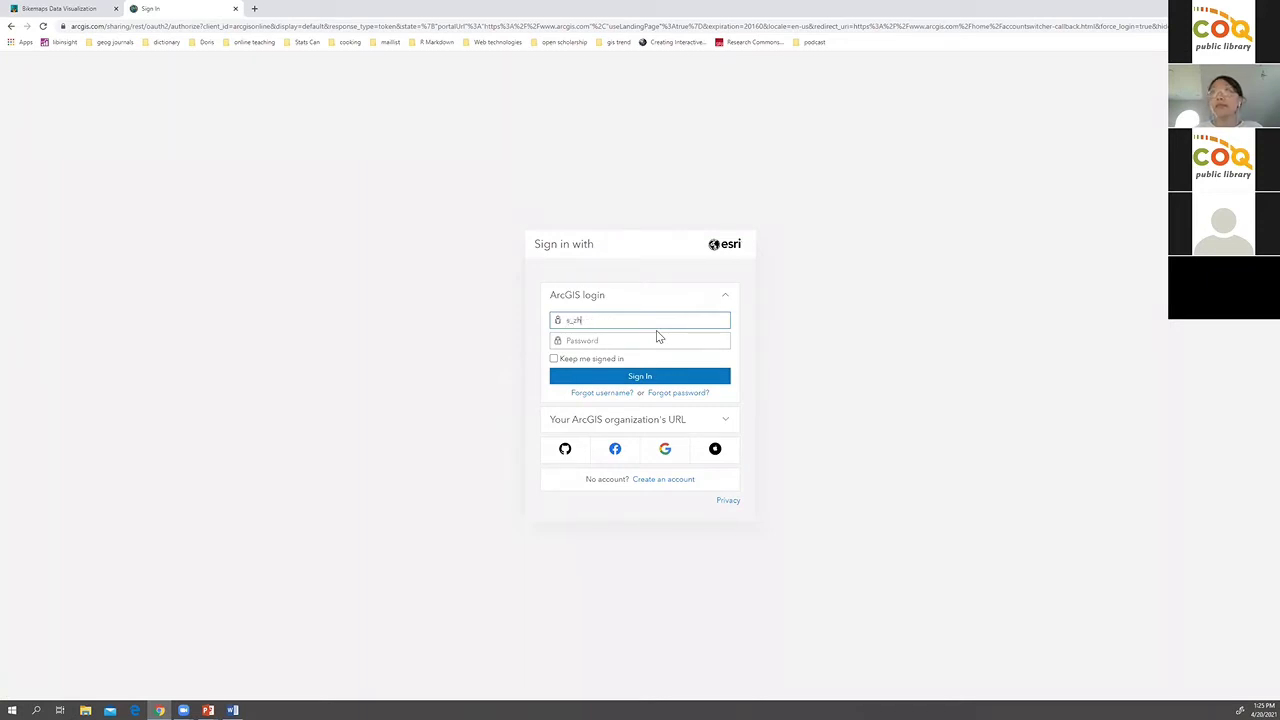
- Sign in to ArcGIS Online with the account username and password
{"action": "type", "text": "aharazh"}
{"action": "key", "text": "Tab"}
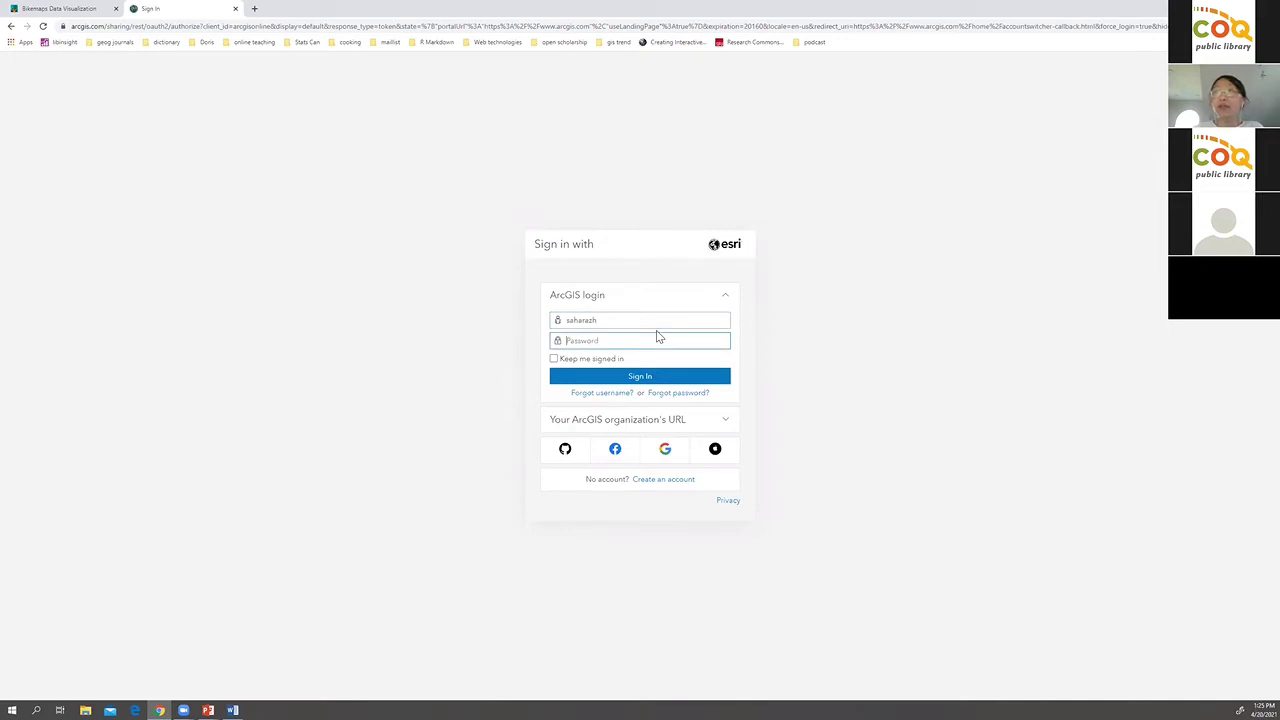
{"action": "type", "text": "•••••••"}
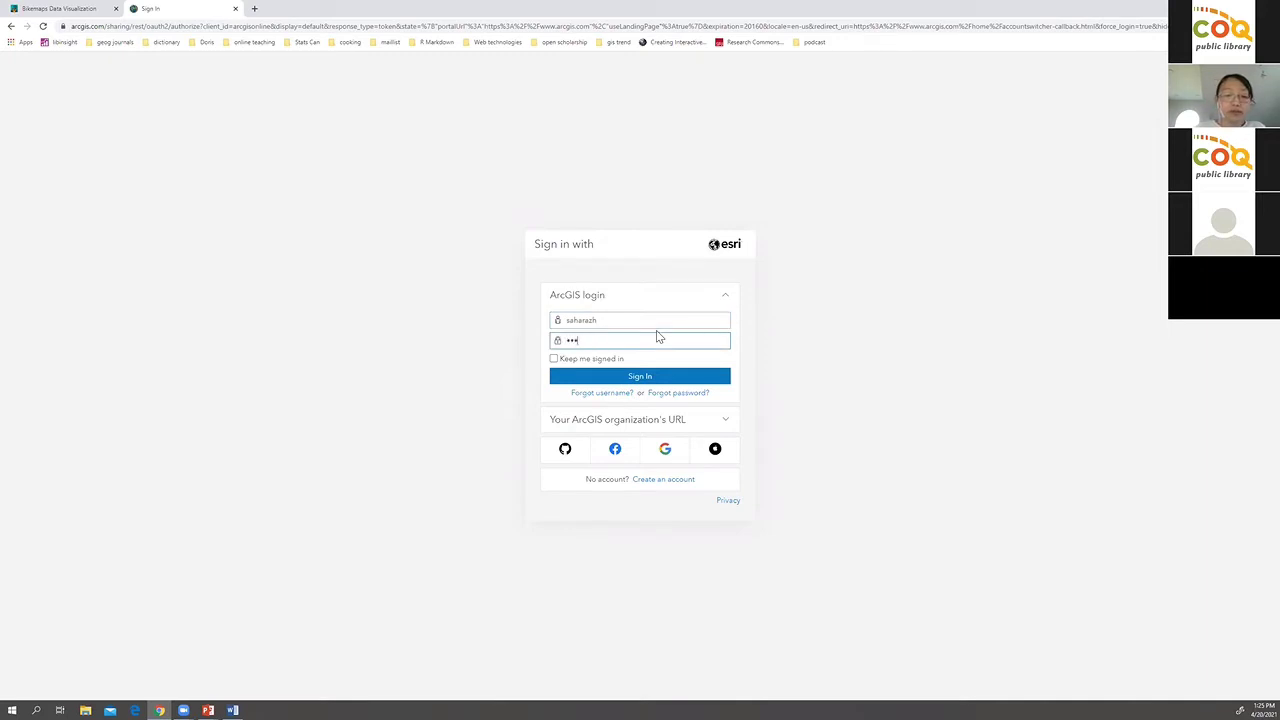
{"action": "type", "text": "•"}
{"action": "key", "text": "Return"}
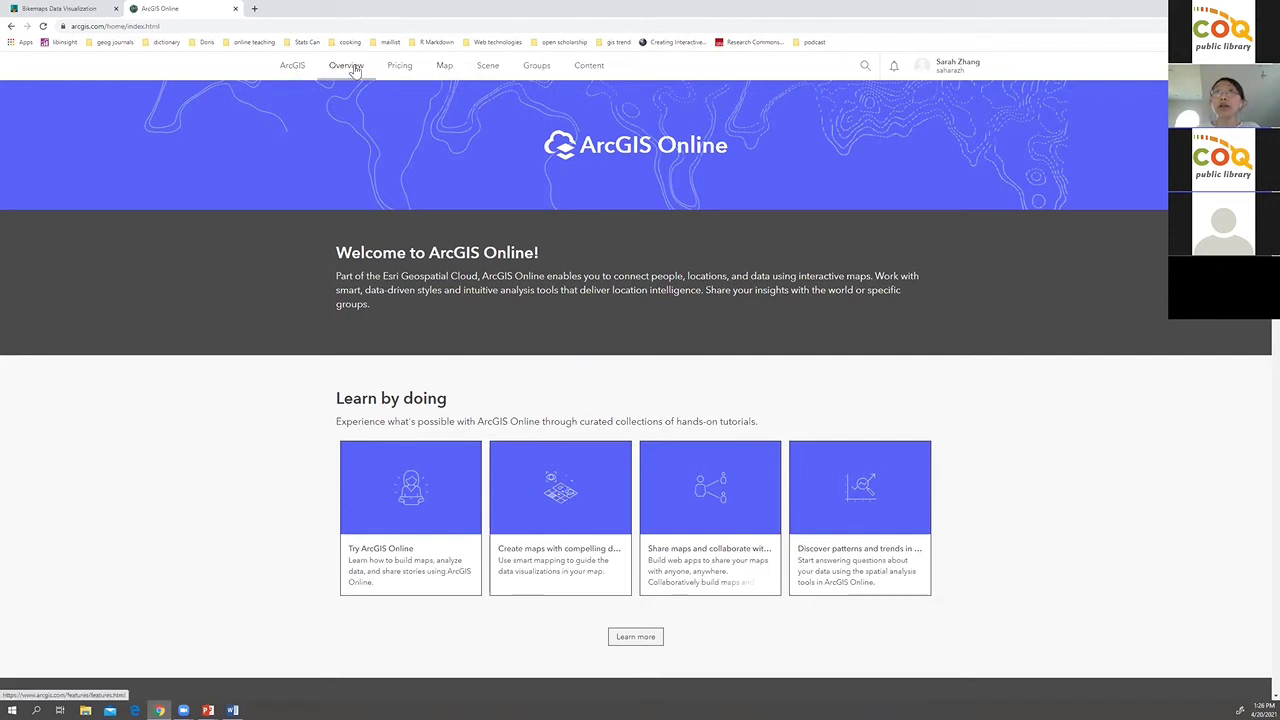
- Create a new map and zoom the view to the Vancouver–Coquitlam region
{"action": "left_click", "coordinate": [445, 67]}
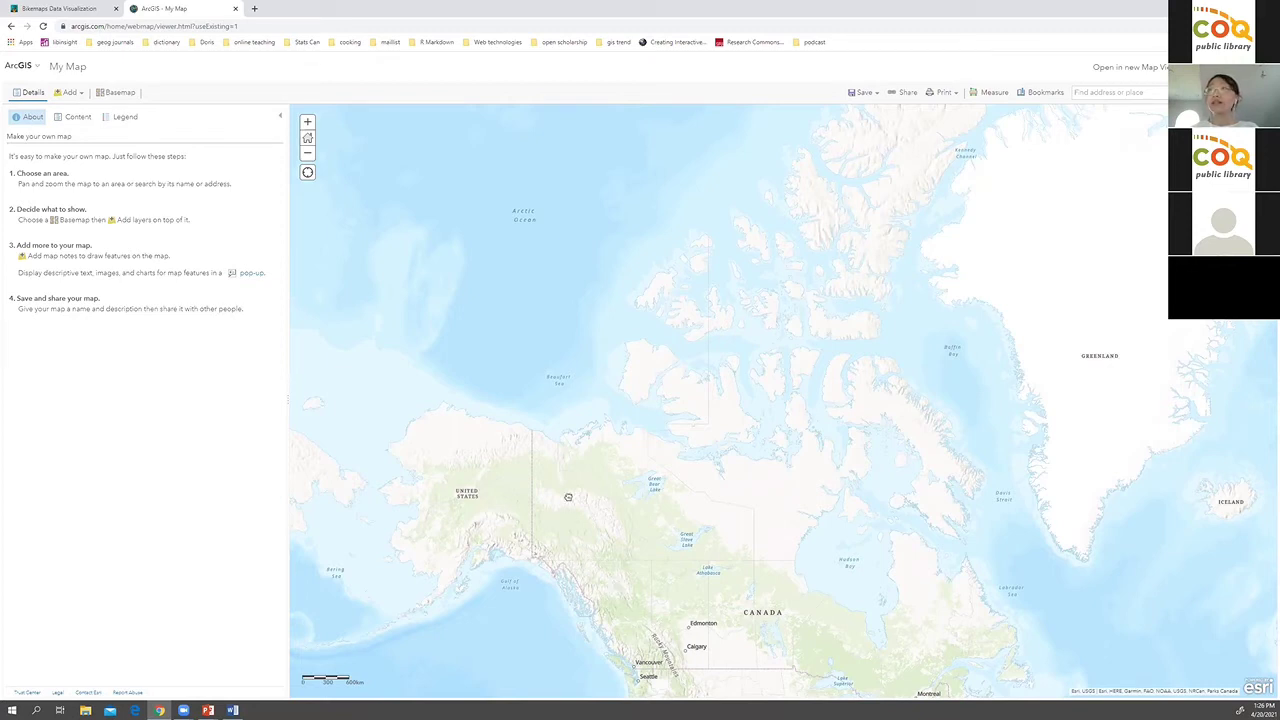
{"action": "left_click_drag", "start_coordinate": [549, 389], "coordinate": [519, 369]}
{"action": "left_click_drag", "start_coordinate": [604, 430], "coordinate": [522, 219]}
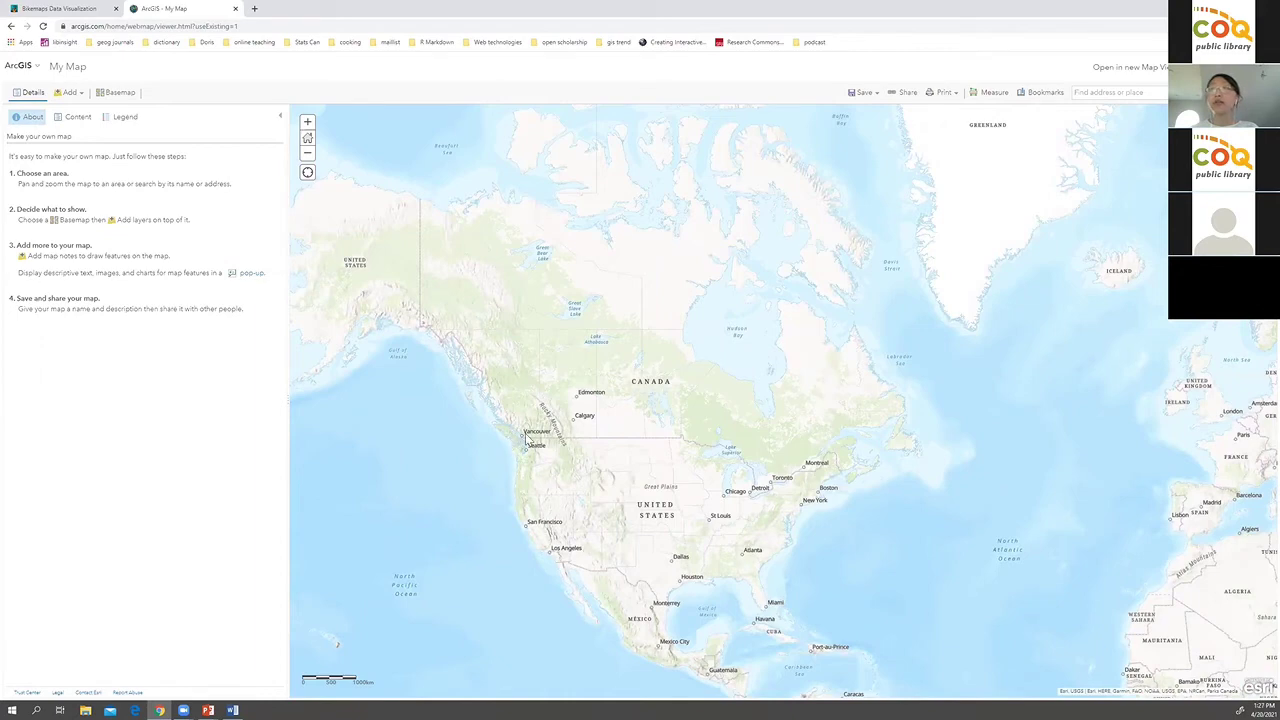
{"action": "scroll", "coordinate": [525, 430], "scroll_direction": "up", "scroll_amount": 1}
{"action": "scroll", "coordinate": [525, 425], "scroll_direction": "up", "scroll_amount": 1}
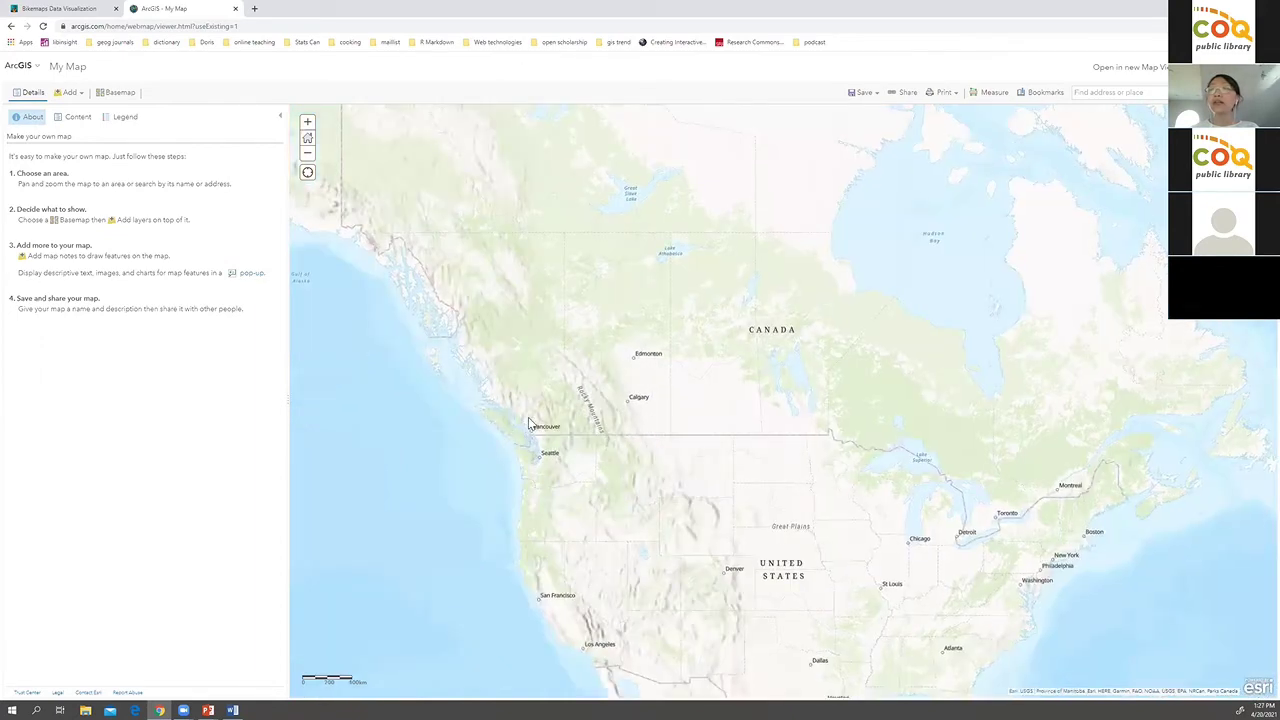
{"action": "scroll", "coordinate": [522, 430], "scroll_direction": "up", "scroll_amount": 1}
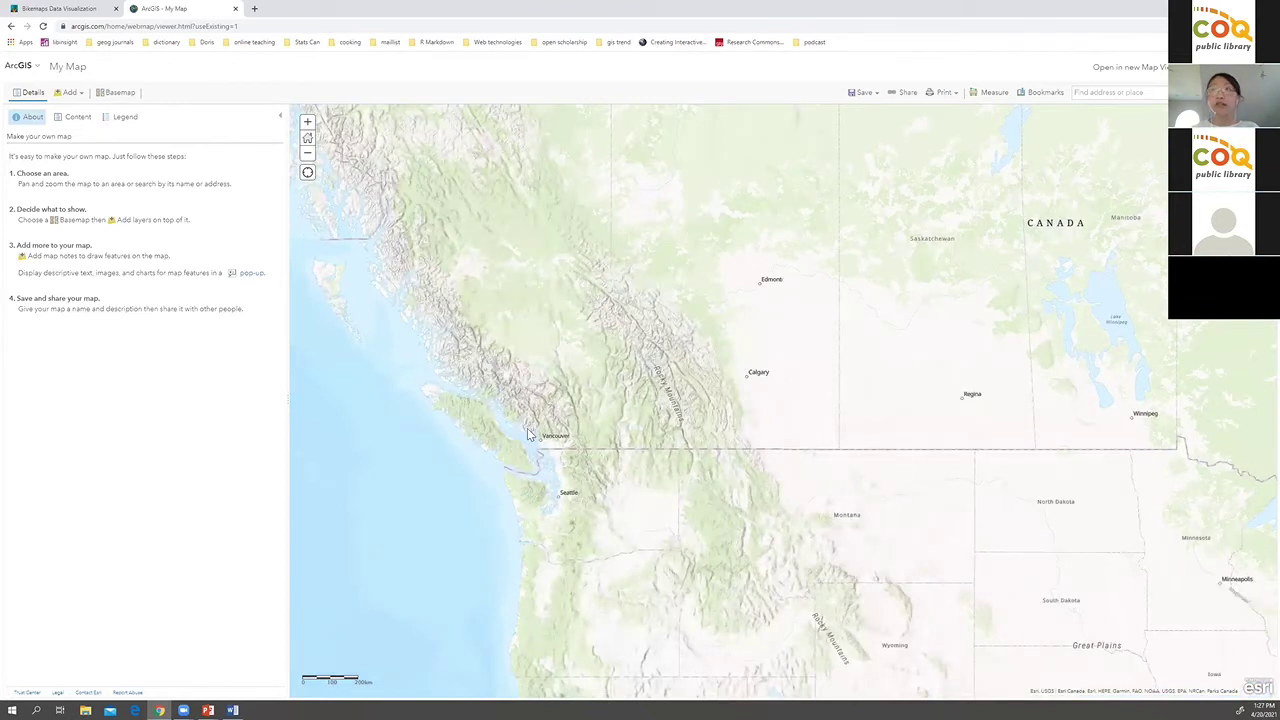
{"action": "left_click_drag", "start_coordinate": [531, 433], "coordinate": [575, 453]}
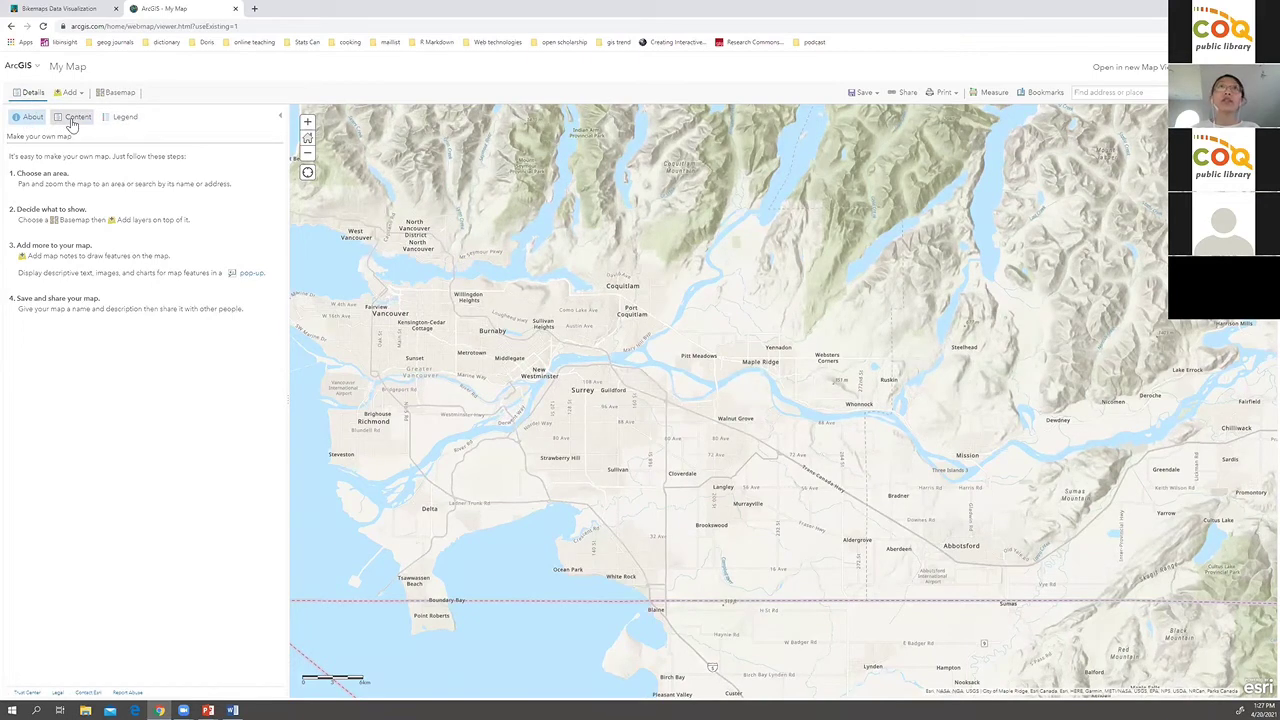
- Show the map's Contents and swap the Topographic basemap for OpenStreetMap
{"action": "left_click", "coordinate": [72, 122]}
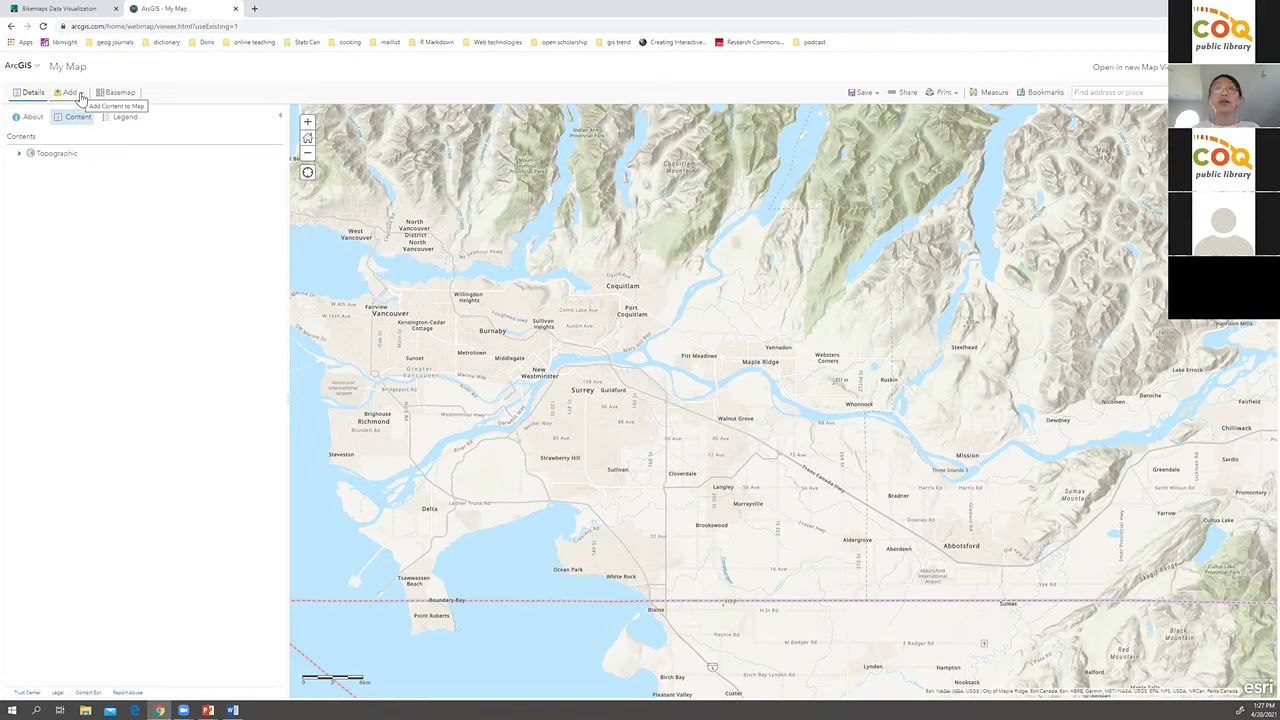
{"action": "left_click", "coordinate": [115, 93]}
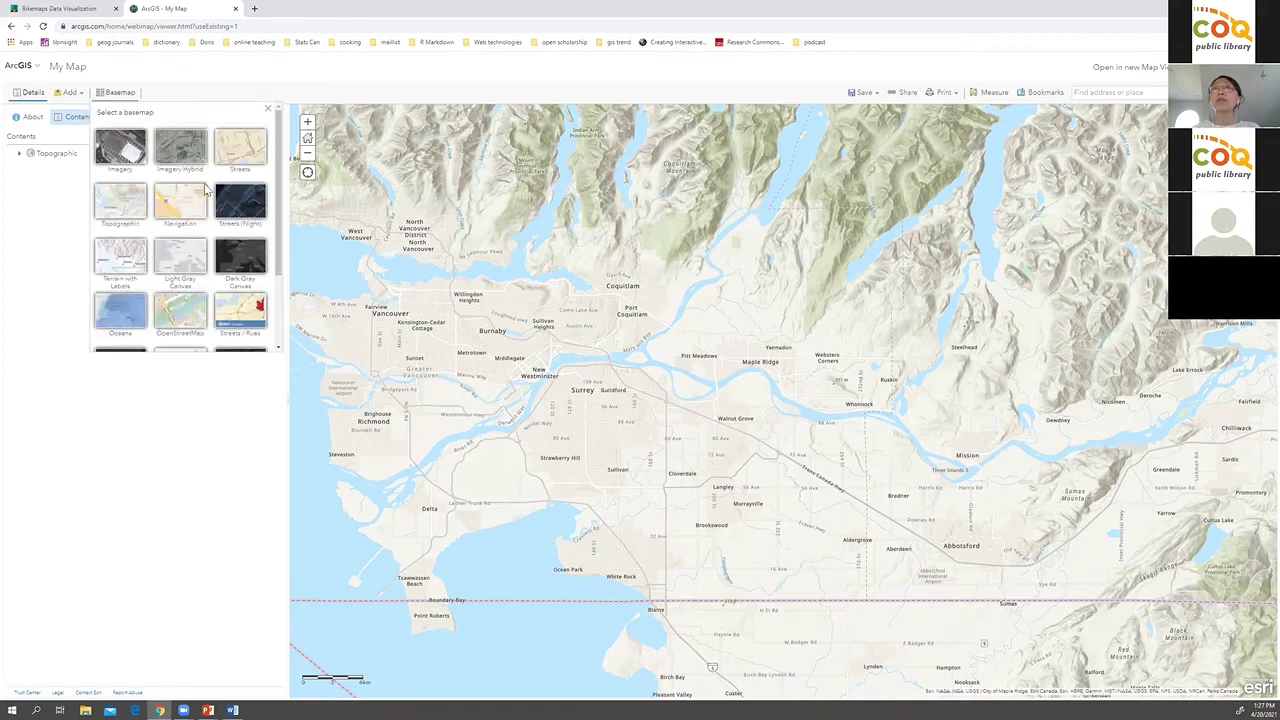
{"action": "left_click_drag", "start_coordinate": [280, 174], "coordinate": [274, 252]}
{"action": "scroll", "coordinate": [270, 215], "scroll_direction": "up", "scroll_amount": 1}
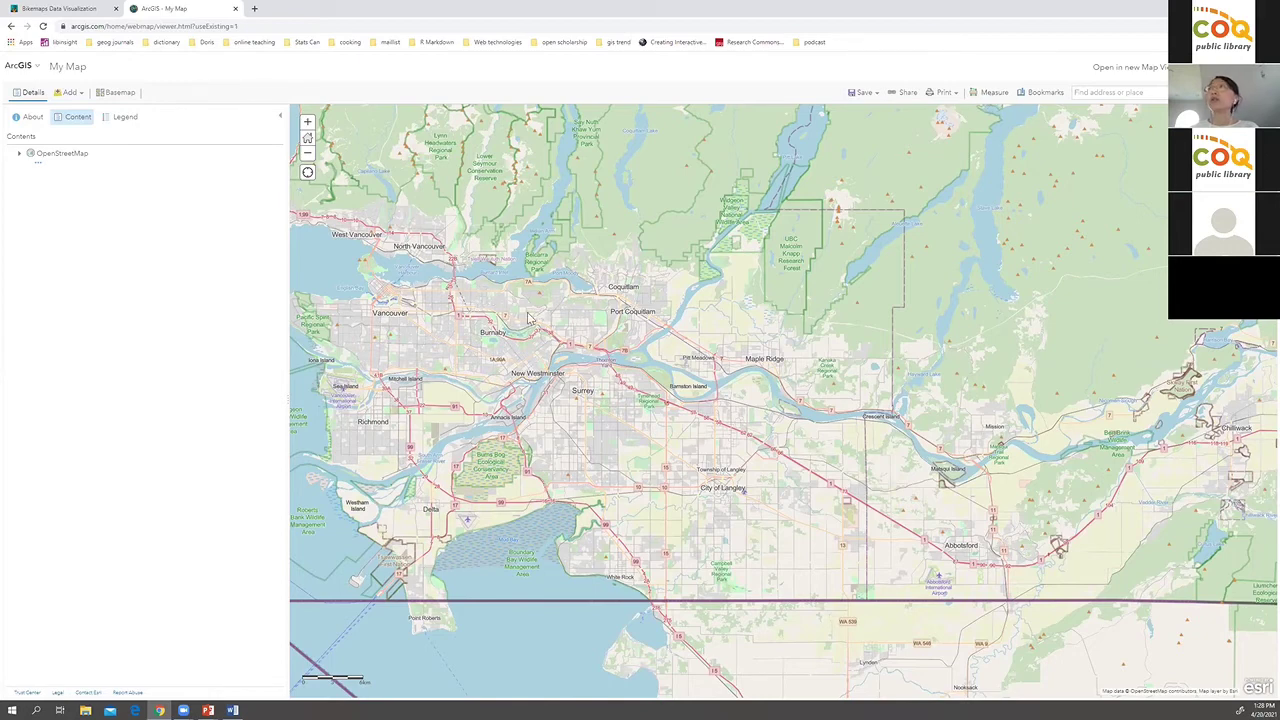
- Measure the area of a triangle near Vancouver, about 1.8 sq km
{"action": "left_click_drag", "start_coordinate": [505, 364], "coordinate": [530, 392]}
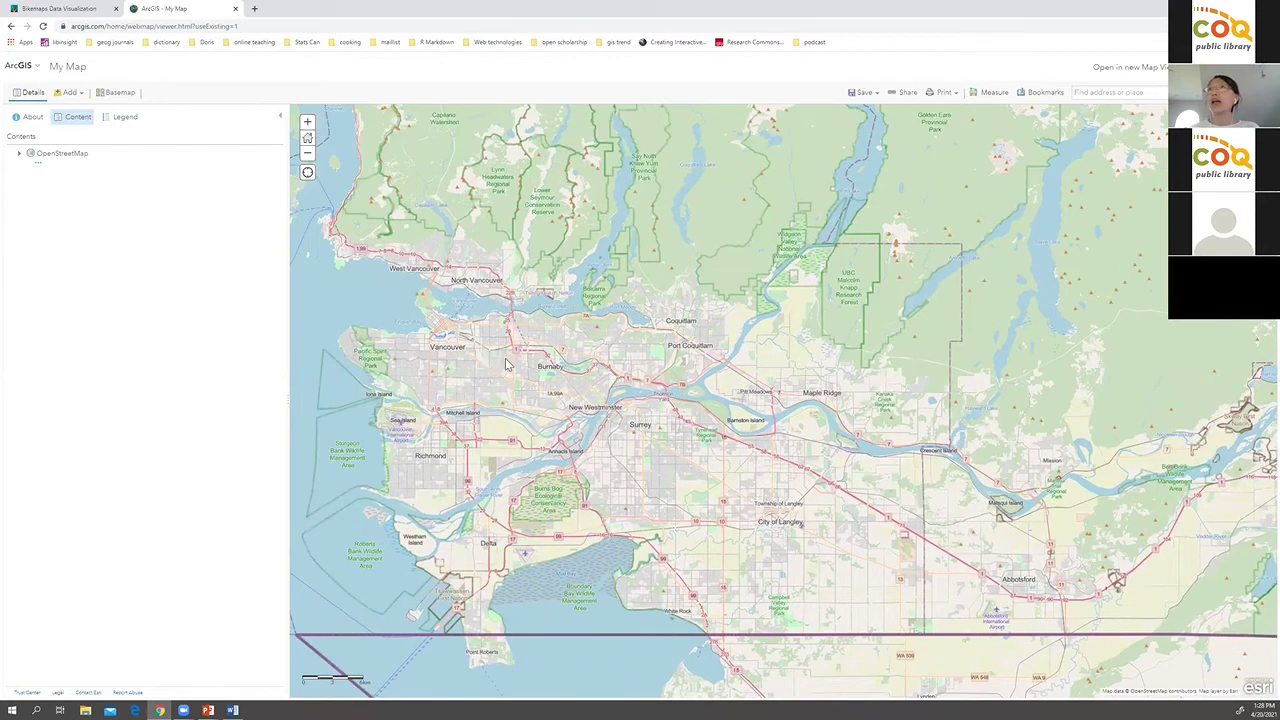
{"action": "scroll", "coordinate": [494, 358], "scroll_direction": "up", "scroll_amount": 1}
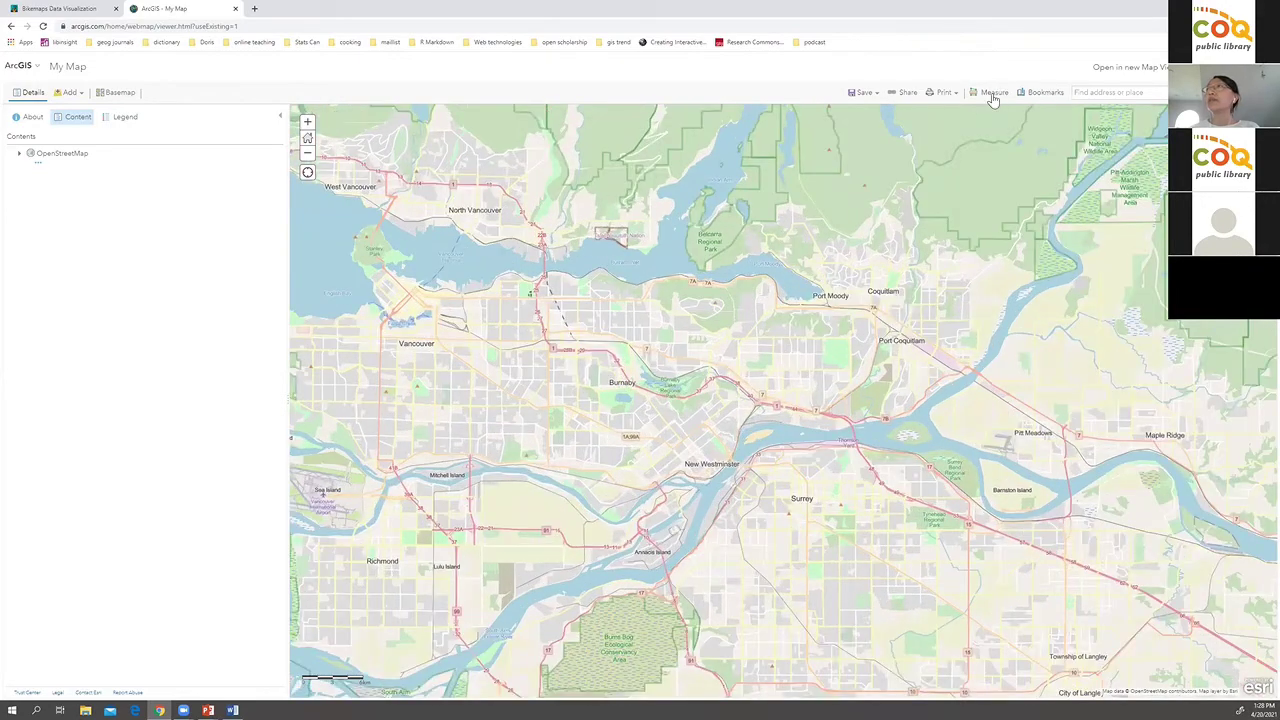
{"action": "left_click", "coordinate": [993, 93]}
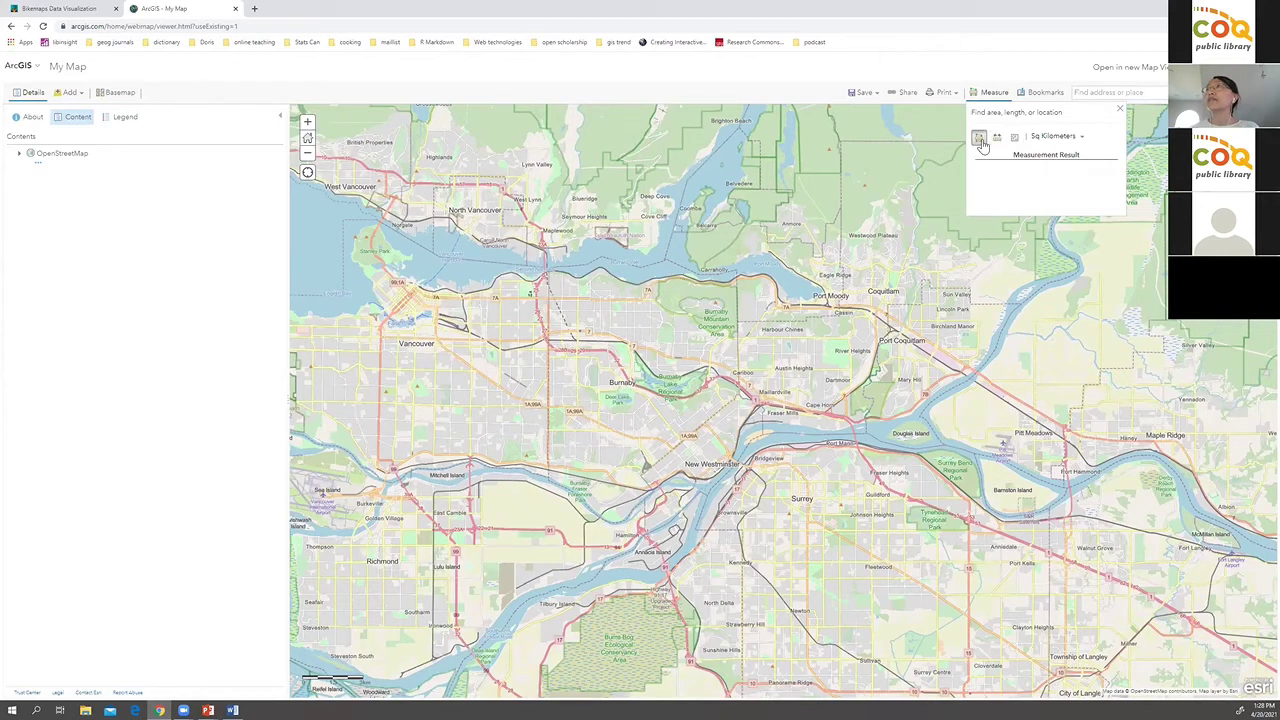
{"action": "left_click", "coordinate": [980, 140]}
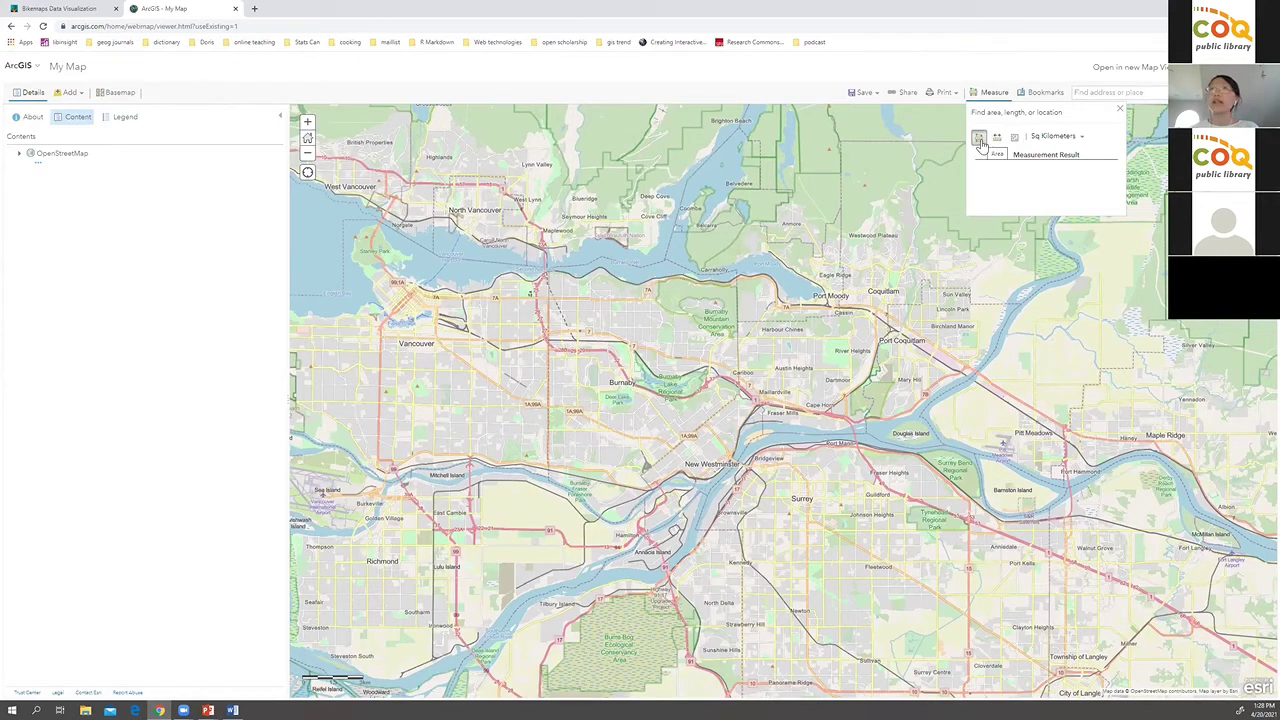
{"action": "left_click", "coordinate": [468, 359]}
{"action": "left_click", "coordinate": [490, 392]}
{"action": "double_click", "coordinate": [519, 373]}
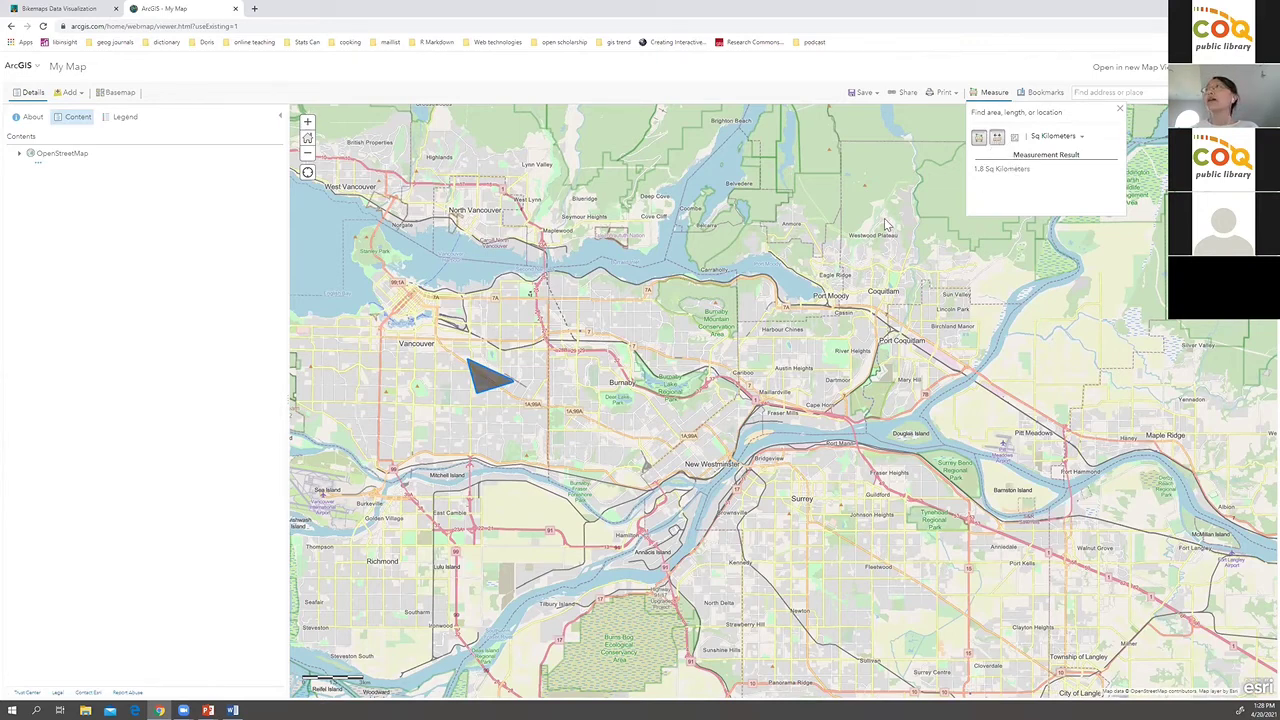
- Measure a 7.48 km distance from Vancouver to near Burnaby
{"action": "left_click", "coordinate": [996, 139]}
{"action": "left_click", "coordinate": [493, 348]}
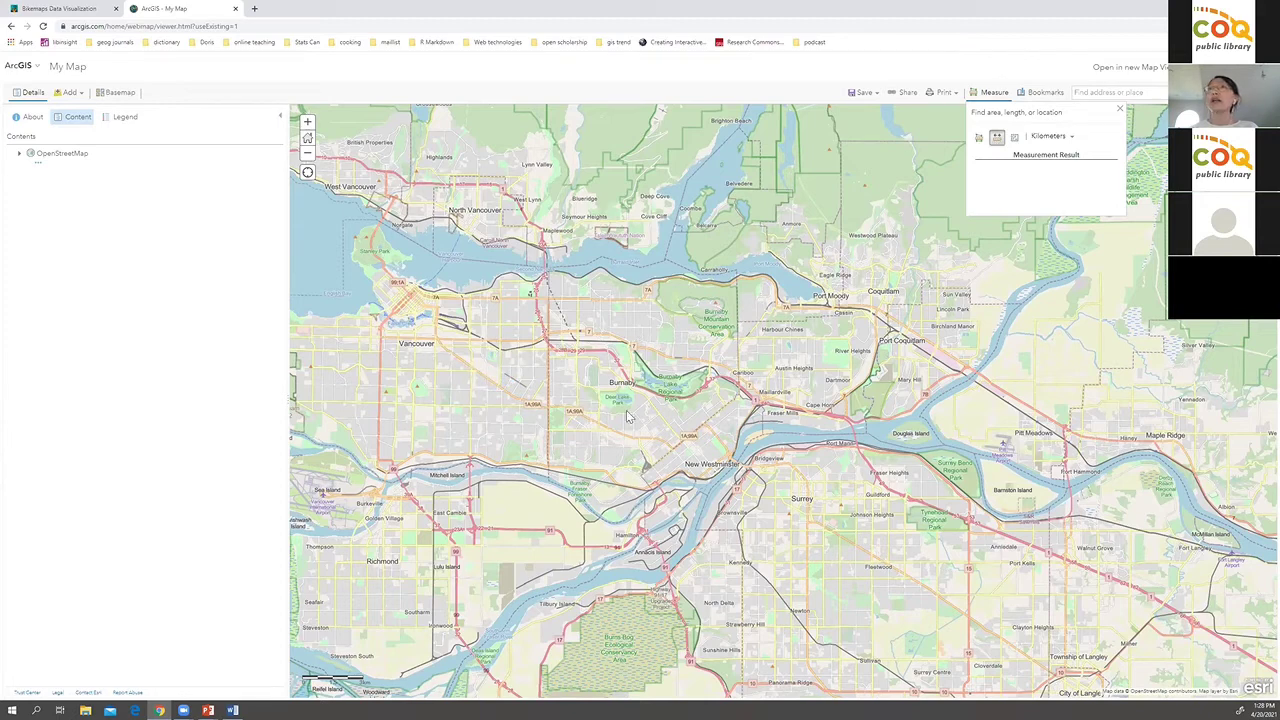
{"action": "double_click", "coordinate": [626, 411]}
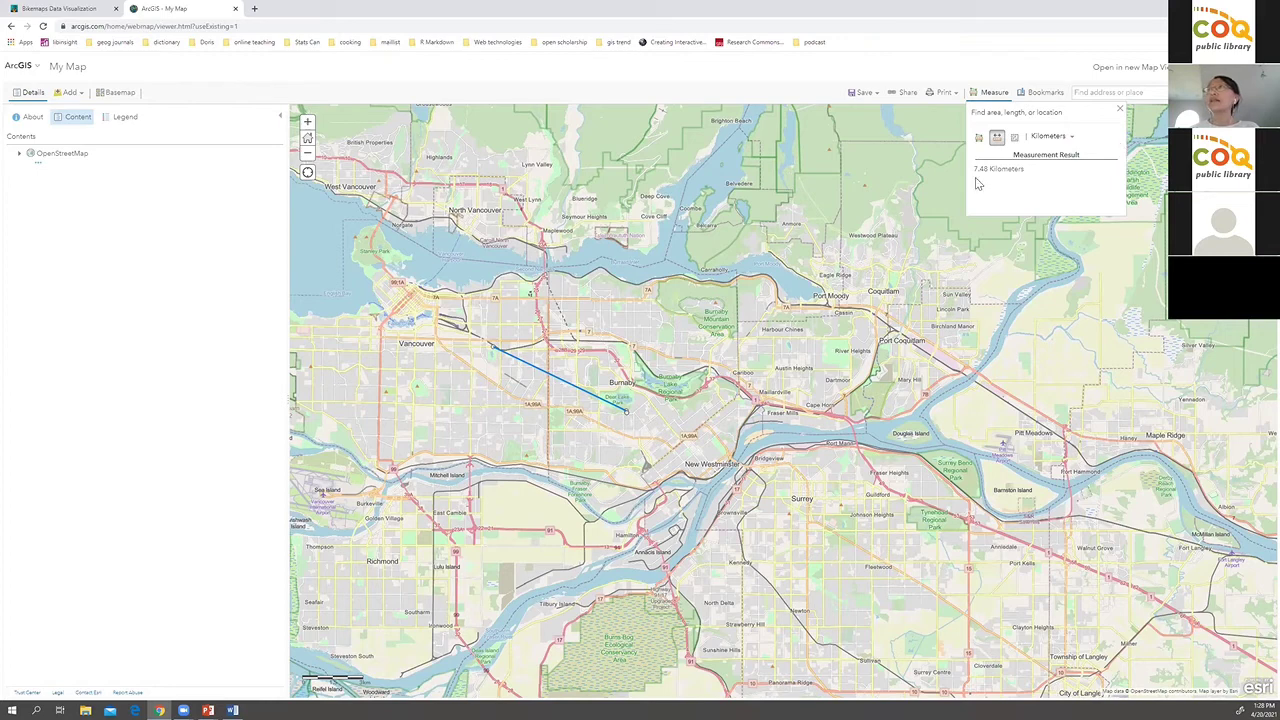
- Read the latitude and longitude of a point on the map
{"action": "left_click", "coordinate": [1015, 139]}
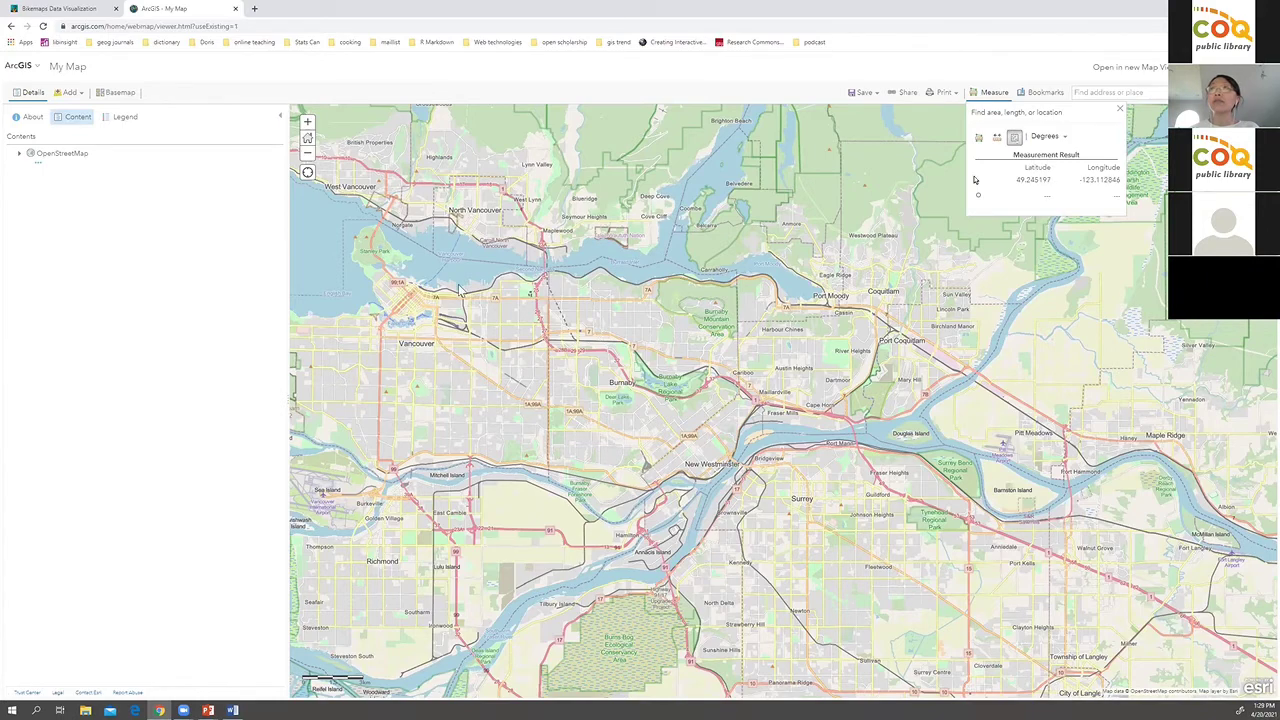
{"action": "scroll", "coordinate": [460, 292], "scroll_direction": "up", "scroll_amount": 1}
{"action": "double_click", "coordinate": [455, 322]}
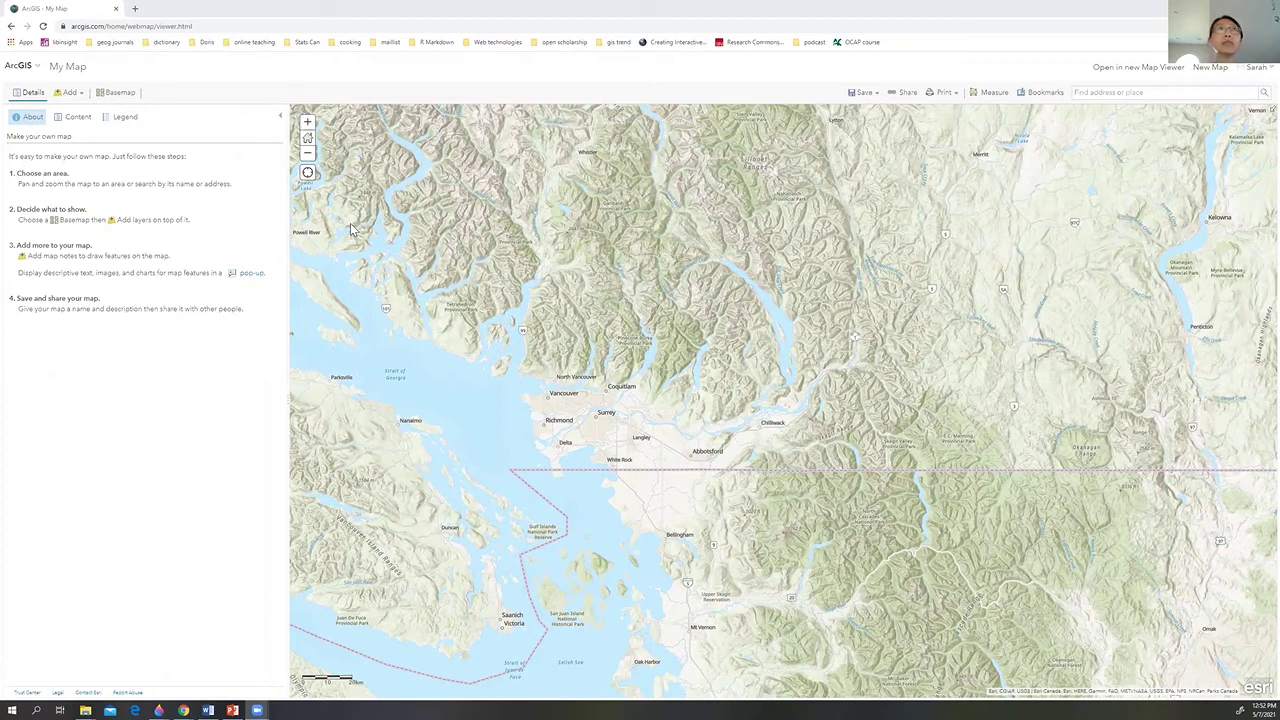
- Search Google for 'coquitlam open data' in a new browser tab
{"action": "left_click", "coordinate": [135, 9]}
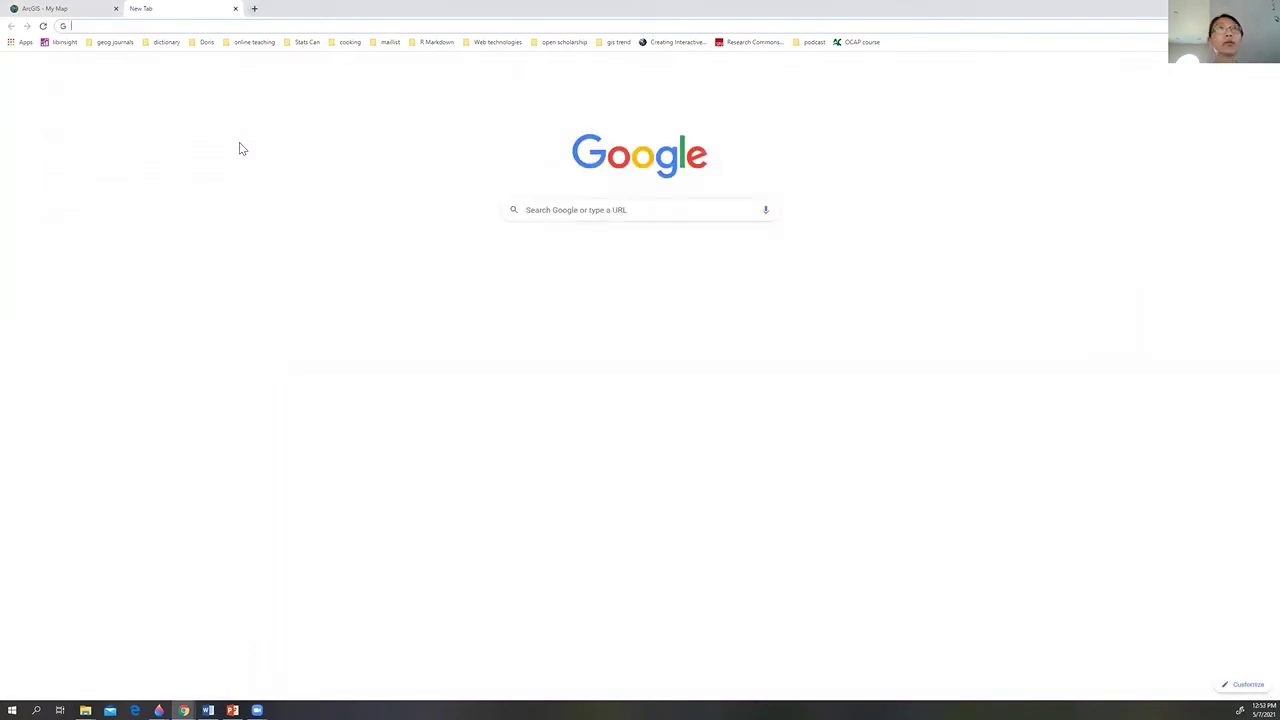
{"action": "type", "text": "coquitlam "}
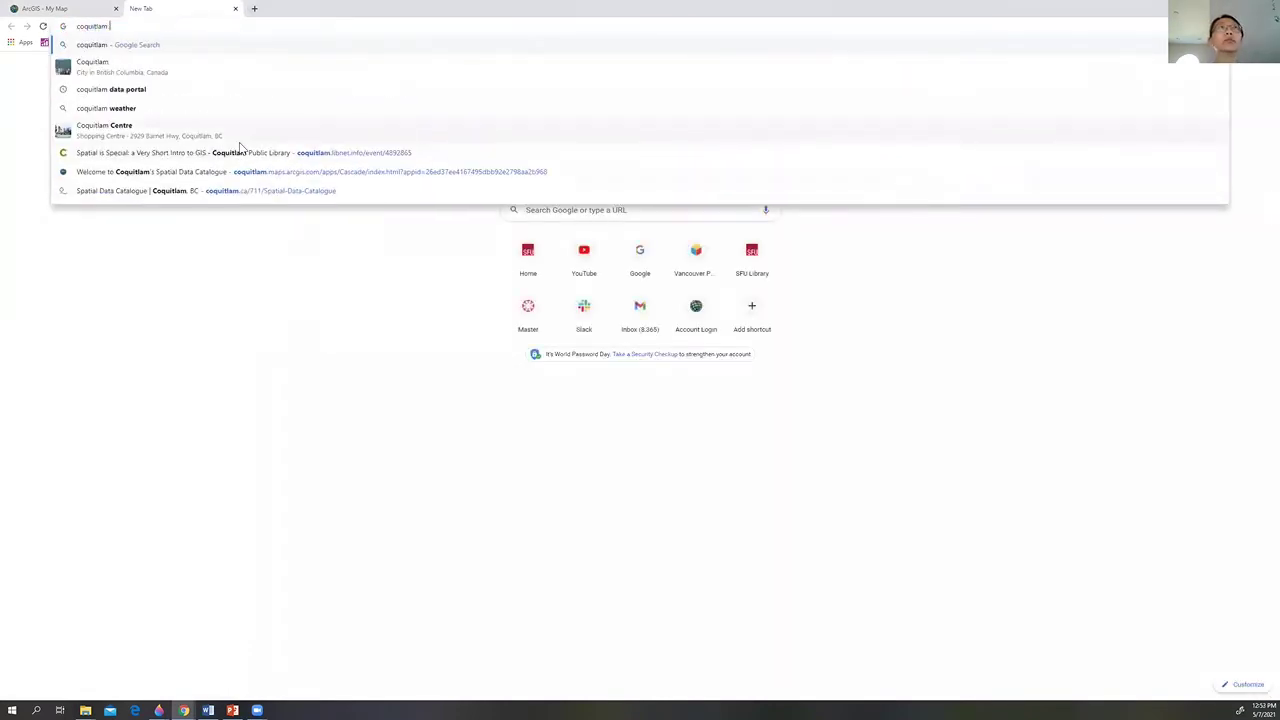
{"action": "type", "text": "open data"}
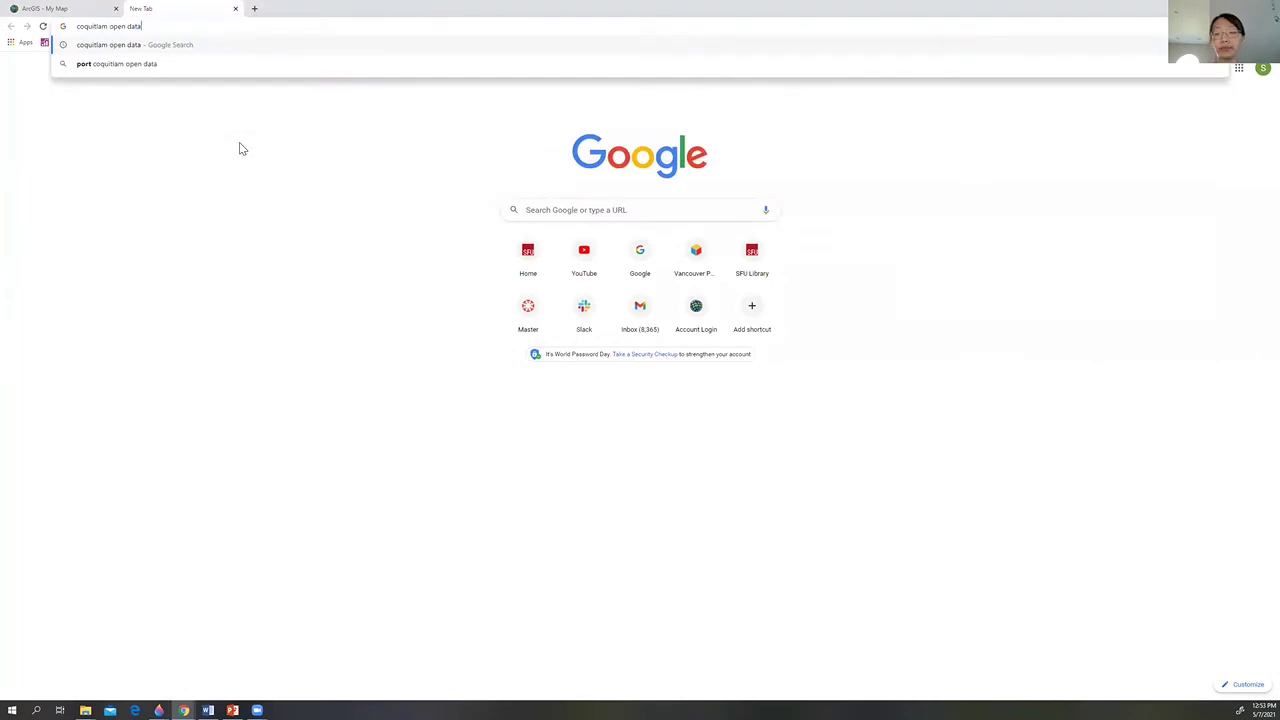
{"action": "key", "text": "Return"}
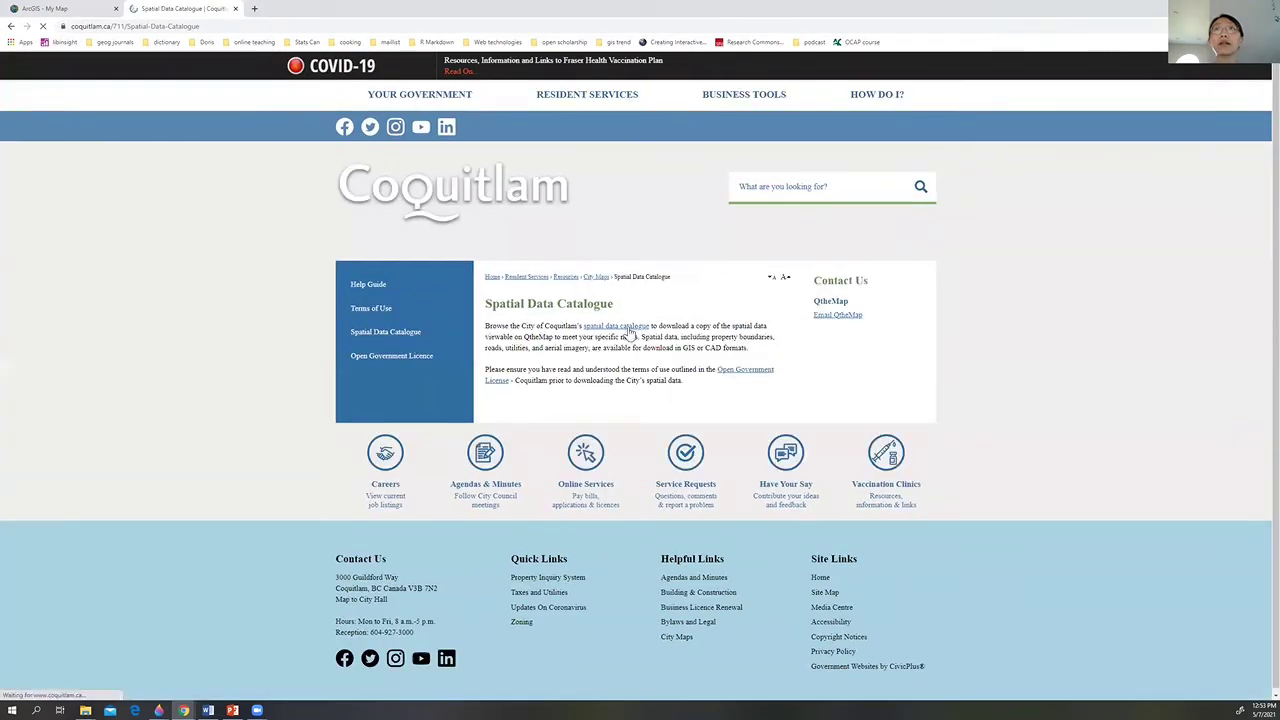
- Browse the Spatial Data Catalogue's download sections down to Parks Data, then return to My Map
{"action": "left_click", "coordinate": [686, 356]}
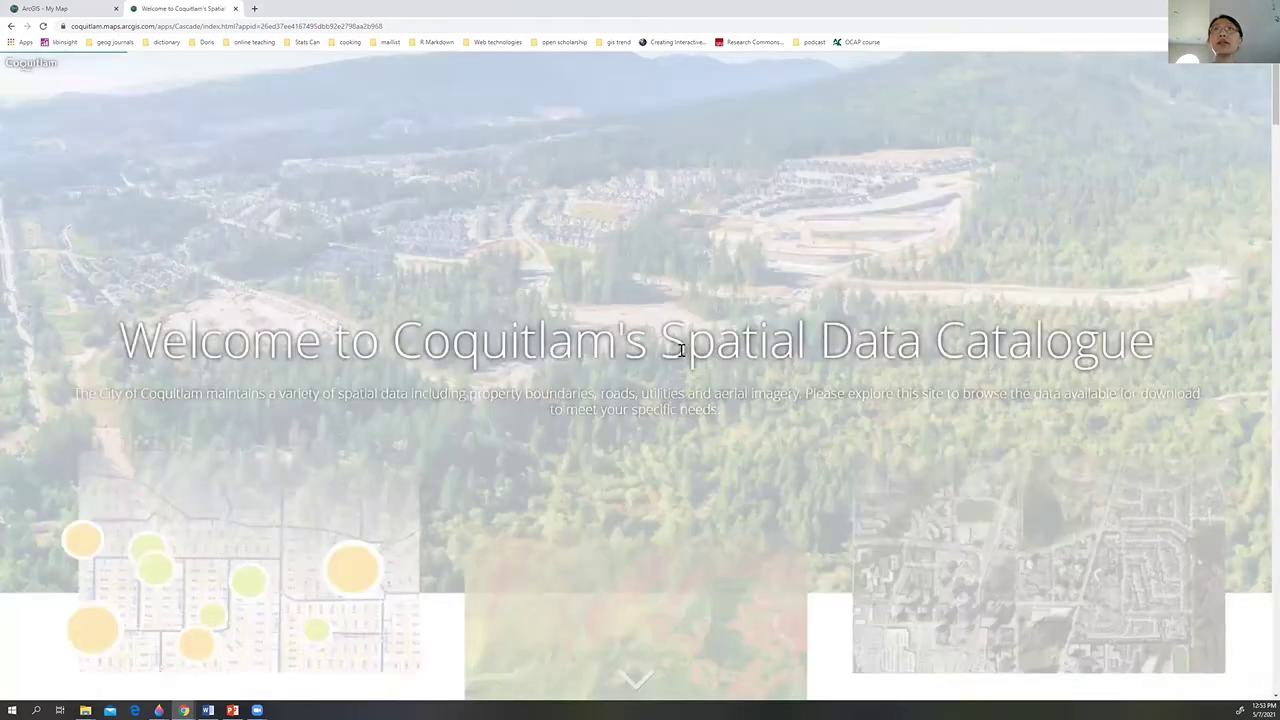
{"action": "scroll", "coordinate": [680, 350], "scroll_direction": "down", "scroll_amount": 5}
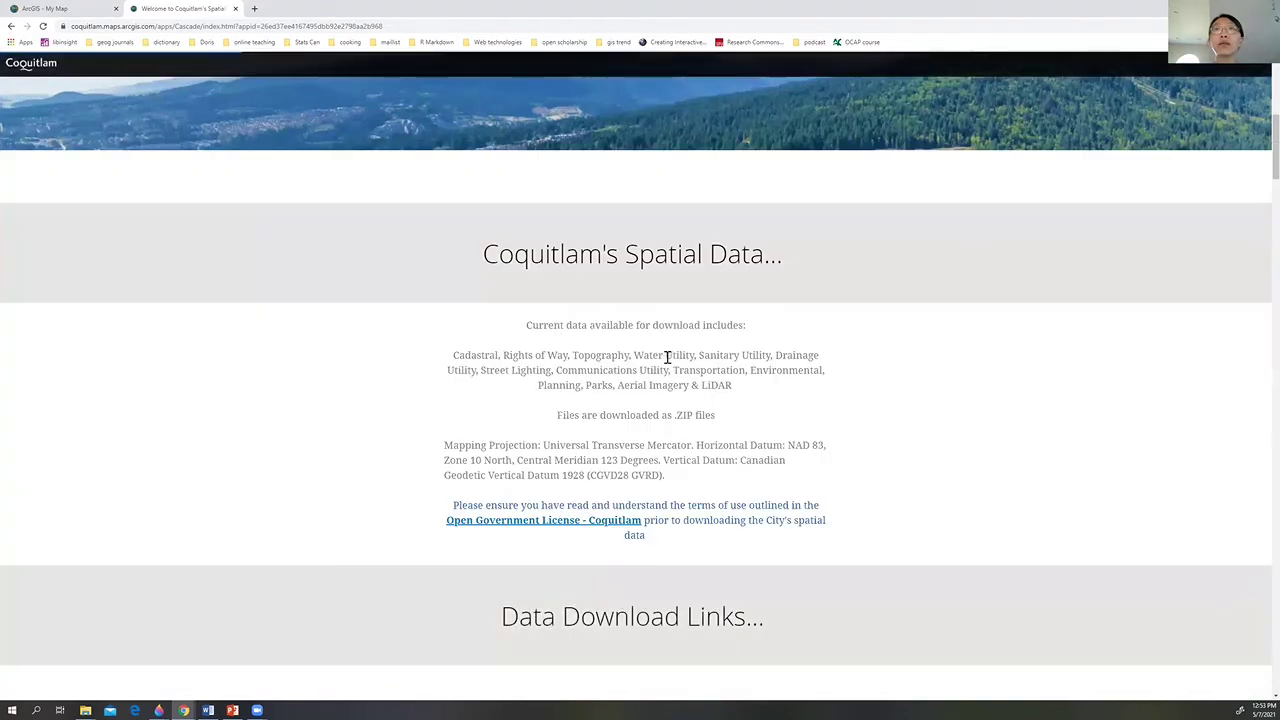
{"action": "scroll", "coordinate": [666, 352], "scroll_direction": "down", "scroll_amount": 3}
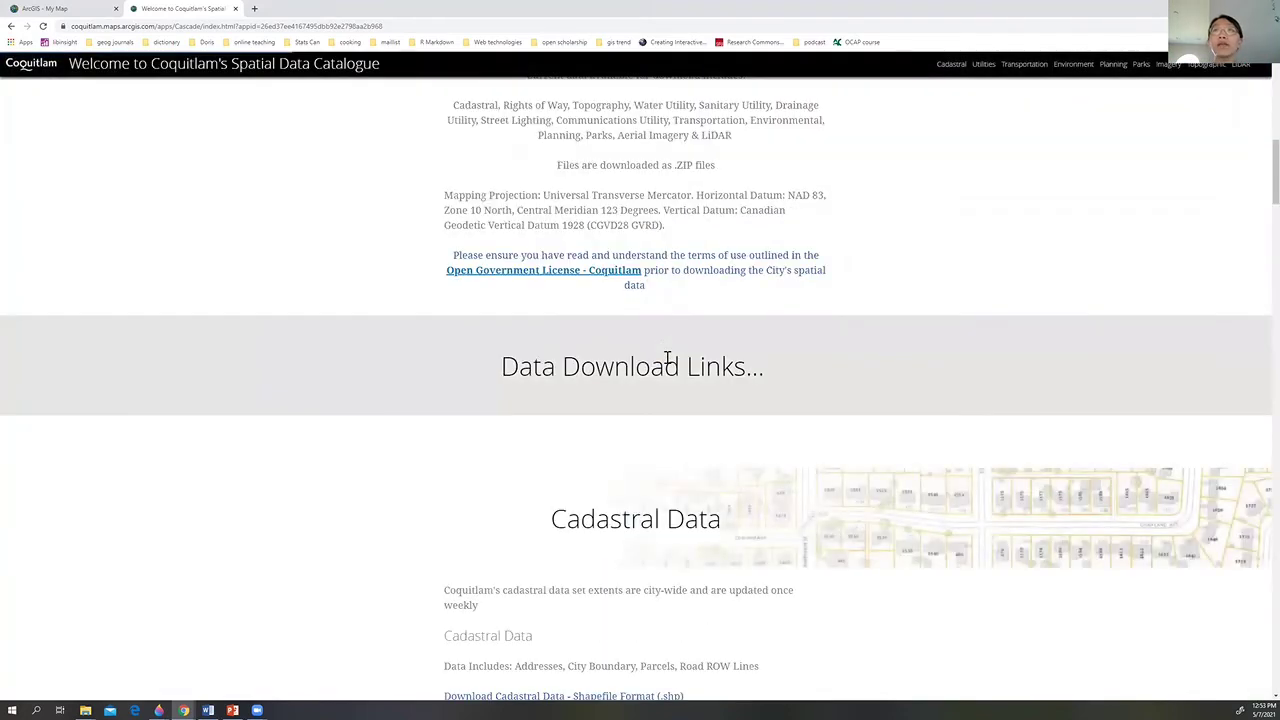
{"action": "scroll", "coordinate": [667, 358], "scroll_direction": "down", "scroll_amount": 2}
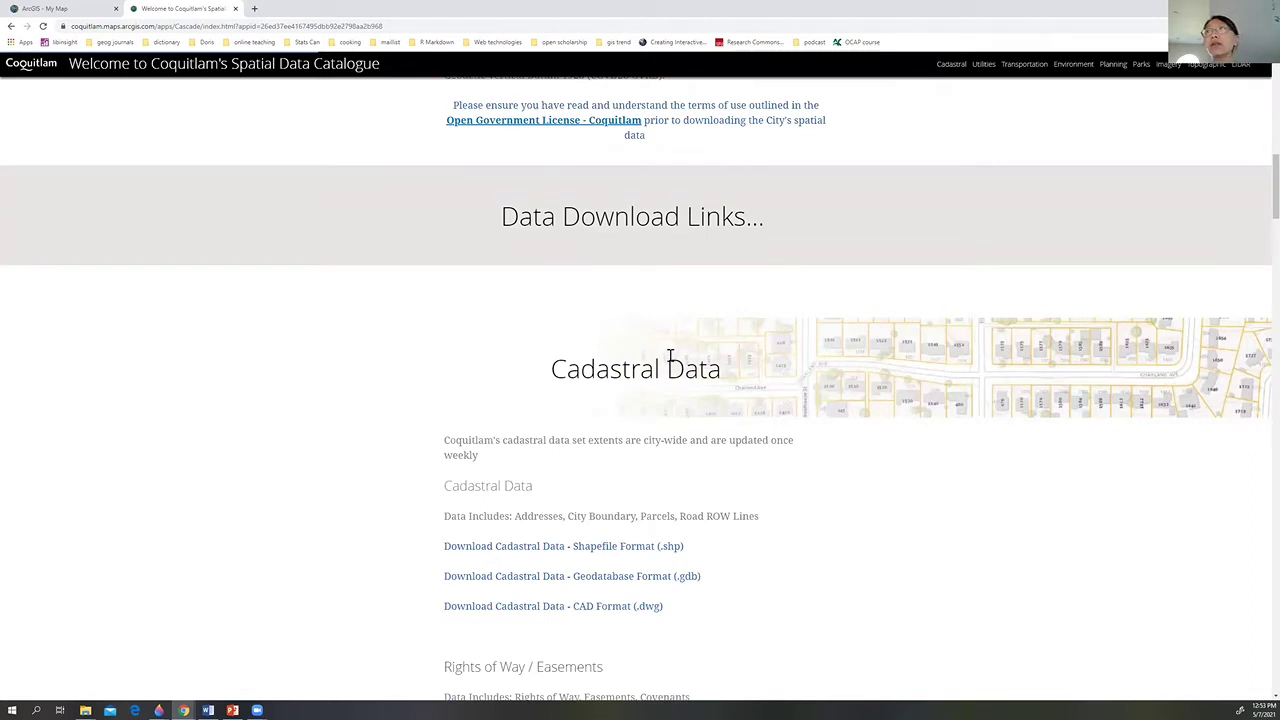
{"action": "scroll", "coordinate": [671, 360], "scroll_direction": "down", "scroll_amount": 1}
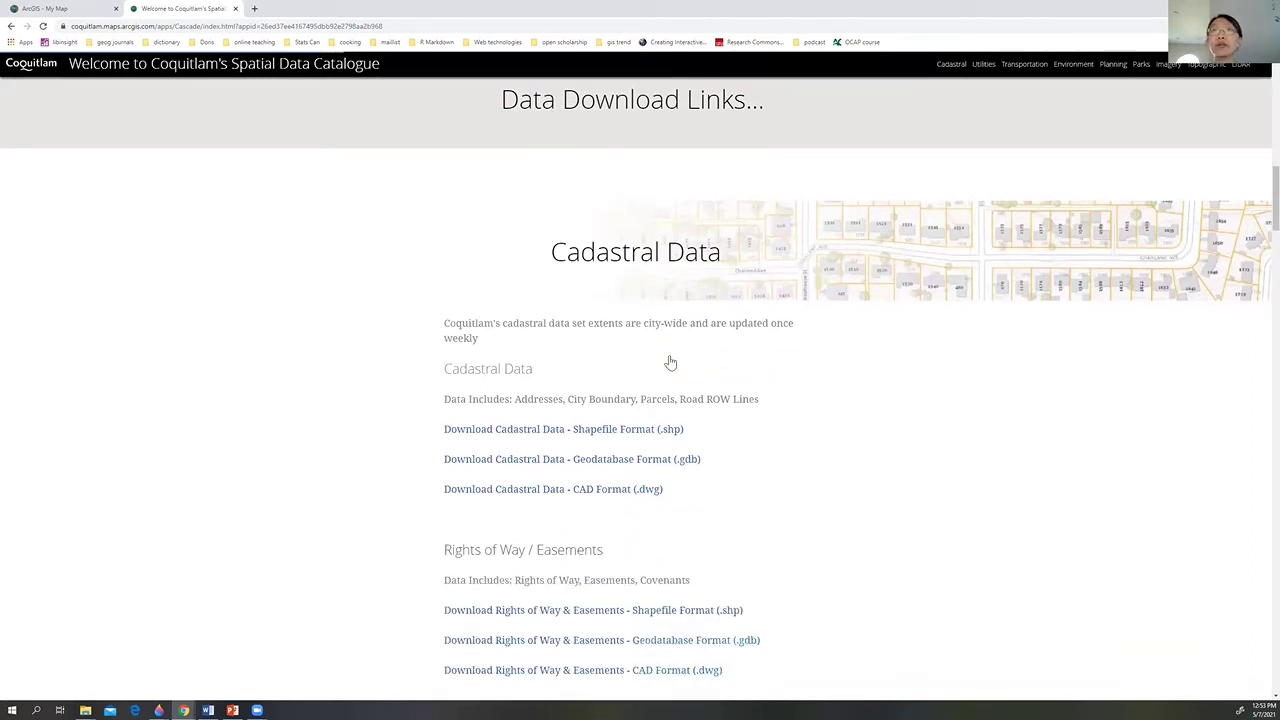
{"action": "scroll", "coordinate": [671, 361], "scroll_direction": "down", "scroll_amount": 4}
{"action": "scroll", "coordinate": [671, 361], "scroll_direction": "down", "scroll_amount": 2}
{"action": "scroll", "coordinate": [671, 361], "scroll_direction": "down", "scroll_amount": 2}
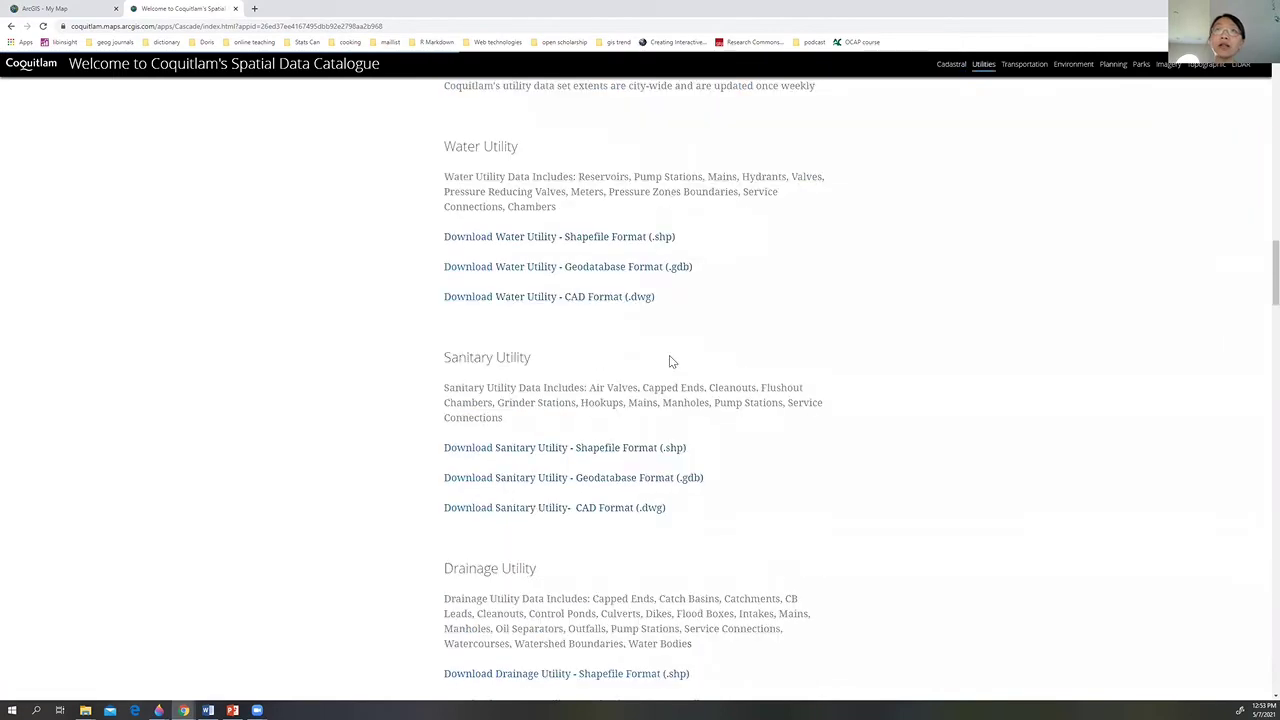
{"action": "scroll", "coordinate": [671, 361], "scroll_direction": "down", "scroll_amount": 8}
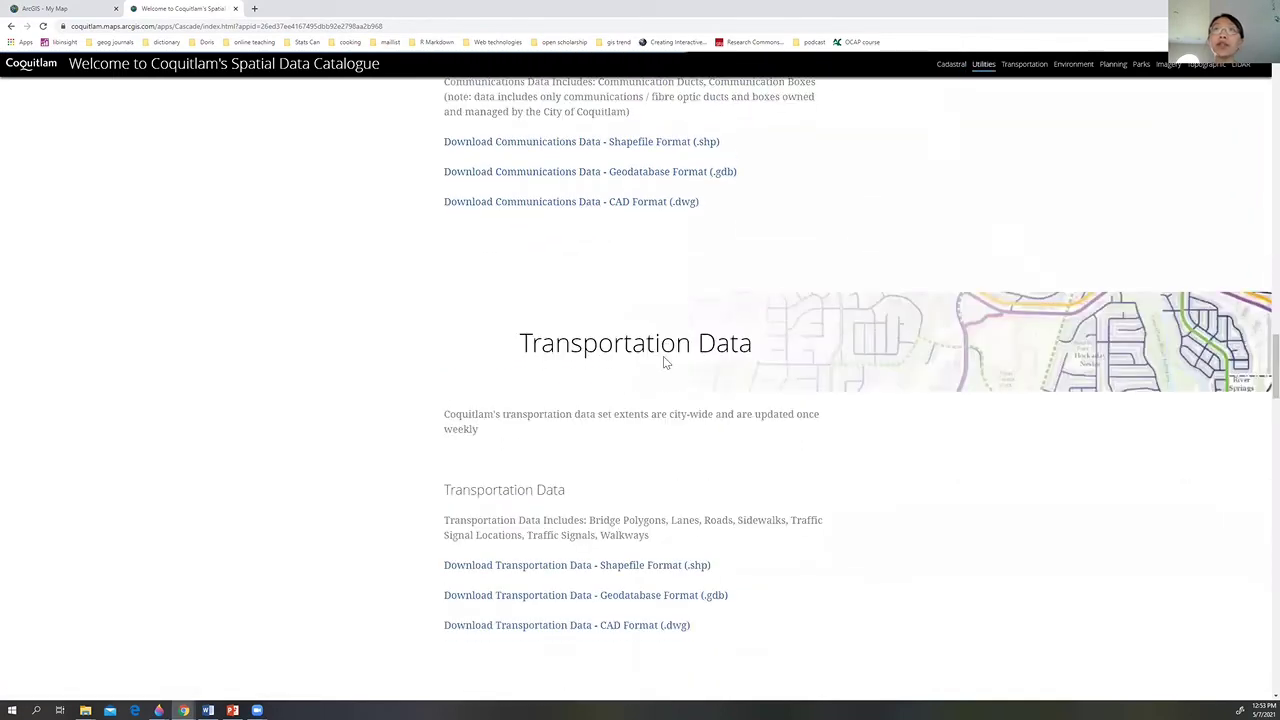
{"action": "scroll", "coordinate": [663, 357], "scroll_direction": "down", "scroll_amount": 4}
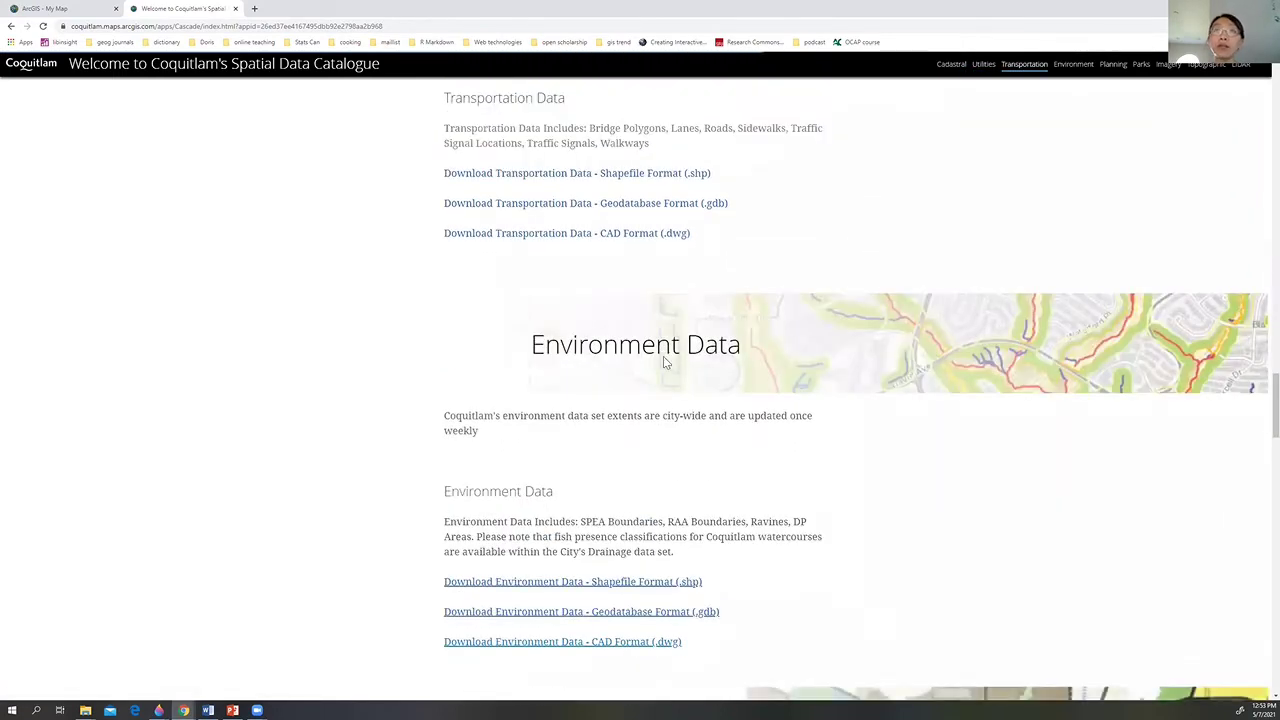
{"action": "scroll", "coordinate": [664, 362], "scroll_direction": "down", "scroll_amount": 2}
{"action": "scroll", "coordinate": [664, 362], "scroll_direction": "down", "scroll_amount": 3}
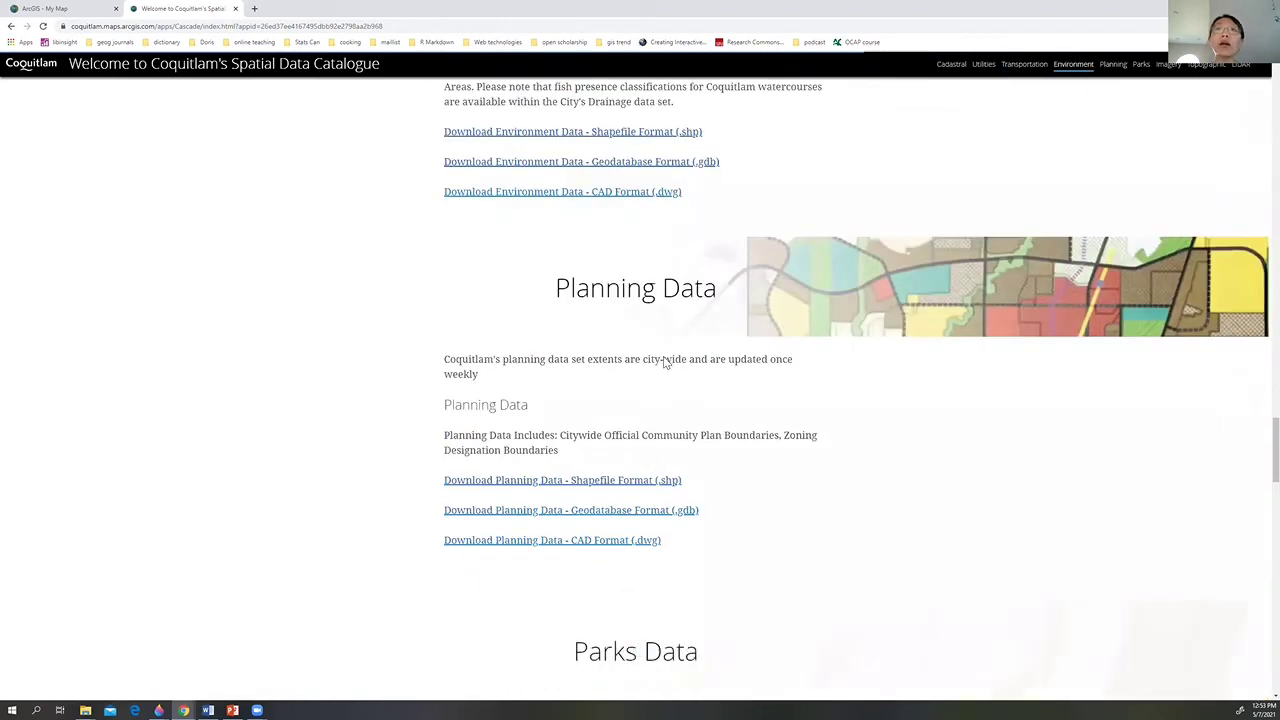
{"action": "scroll", "coordinate": [665, 363], "scroll_direction": "down", "scroll_amount": 5}
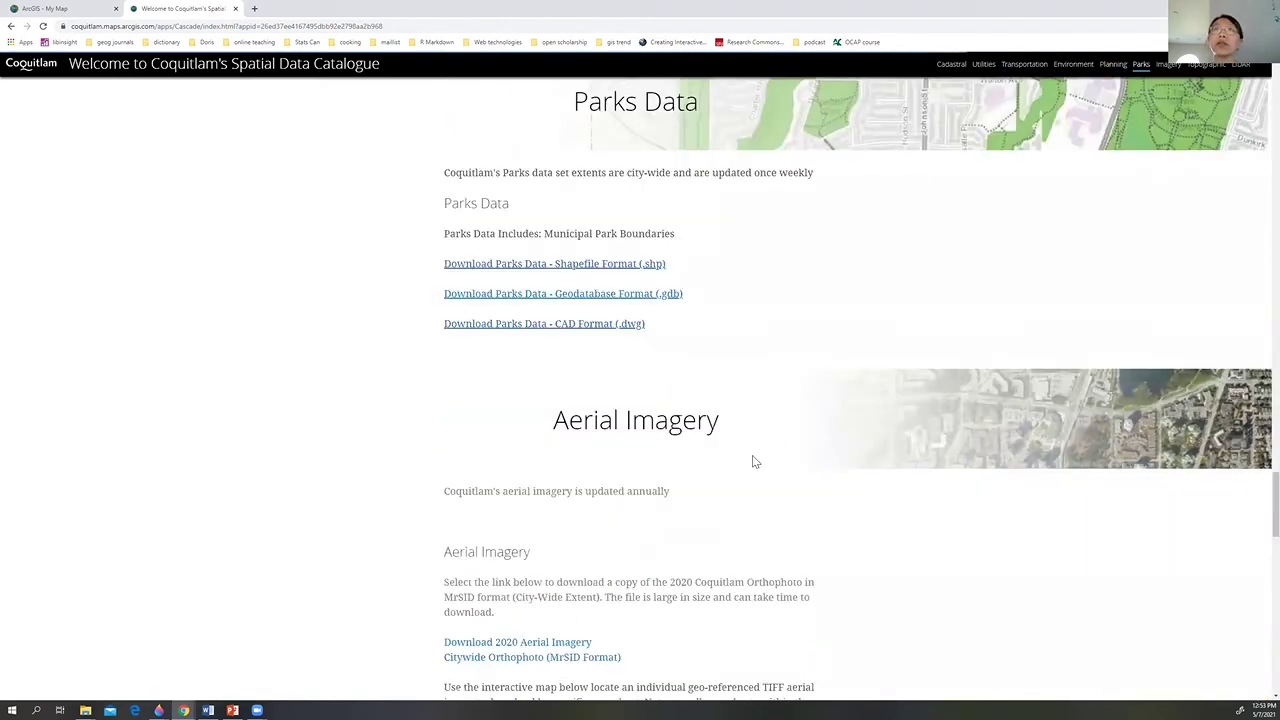
{"action": "scroll", "coordinate": [753, 460], "scroll_direction": "up", "scroll_amount": 1}
{"action": "scroll", "coordinate": [753, 460], "scroll_direction": "up", "scroll_amount": 2}
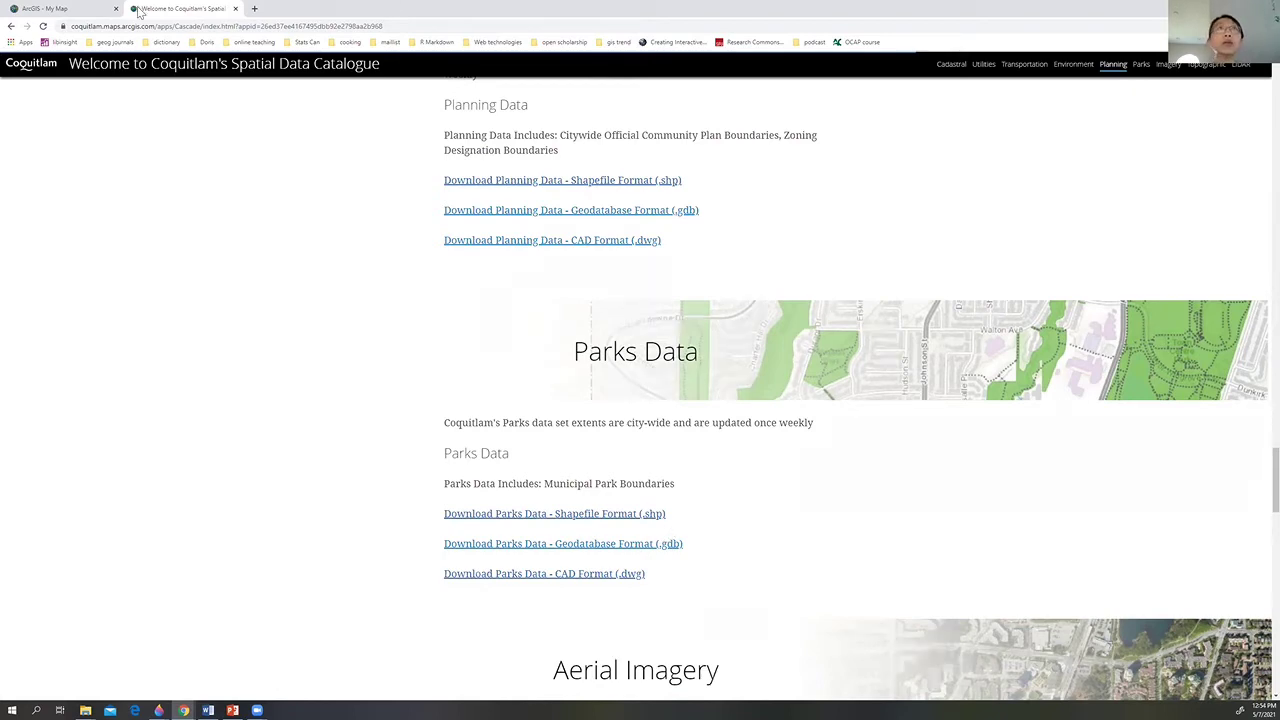
{"action": "left_click", "coordinate": [47, 10]}
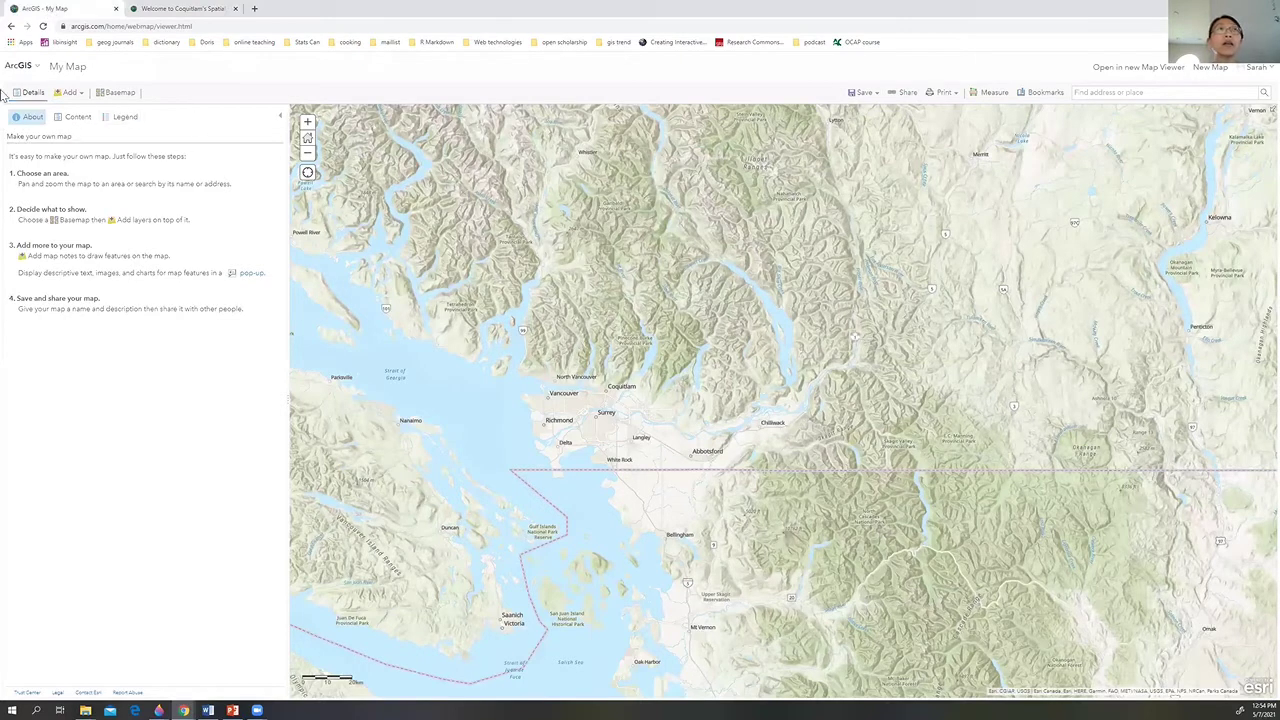
- Open Add Layer from Web and place the cursor in the web service URL field
{"action": "left_click", "coordinate": [80, 95]}
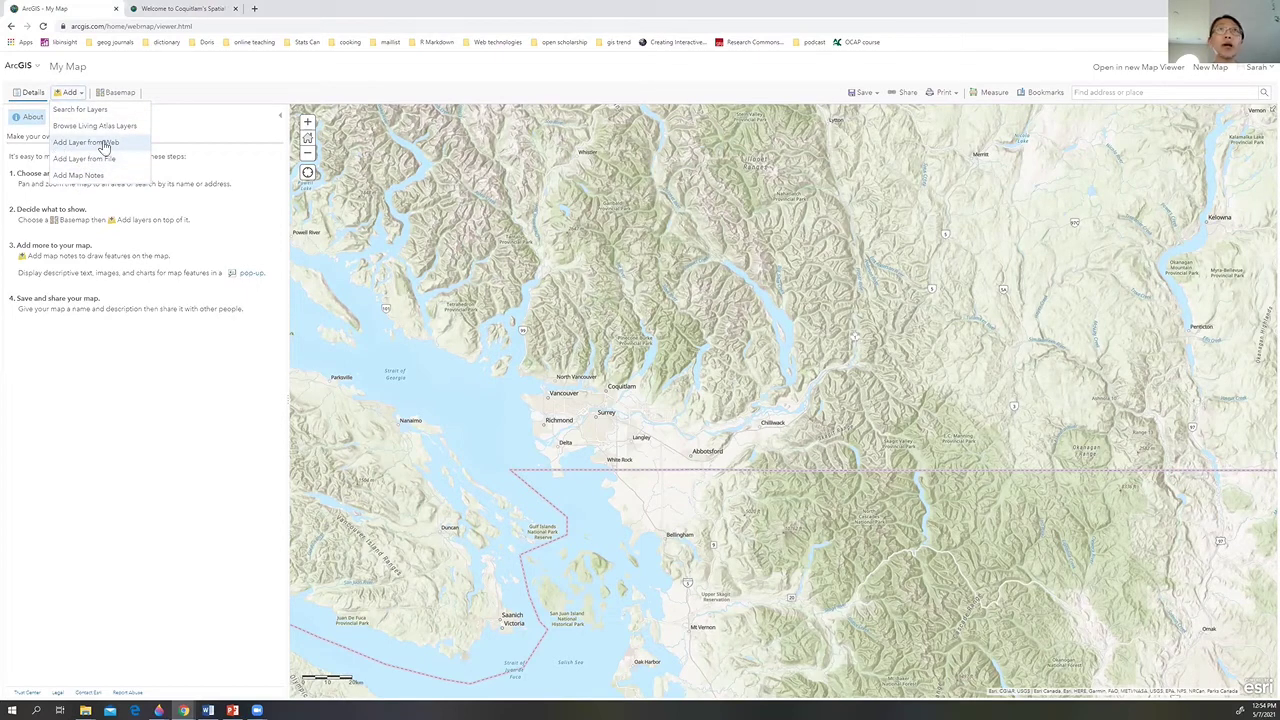
{"action": "left_click", "coordinate": [104, 146]}
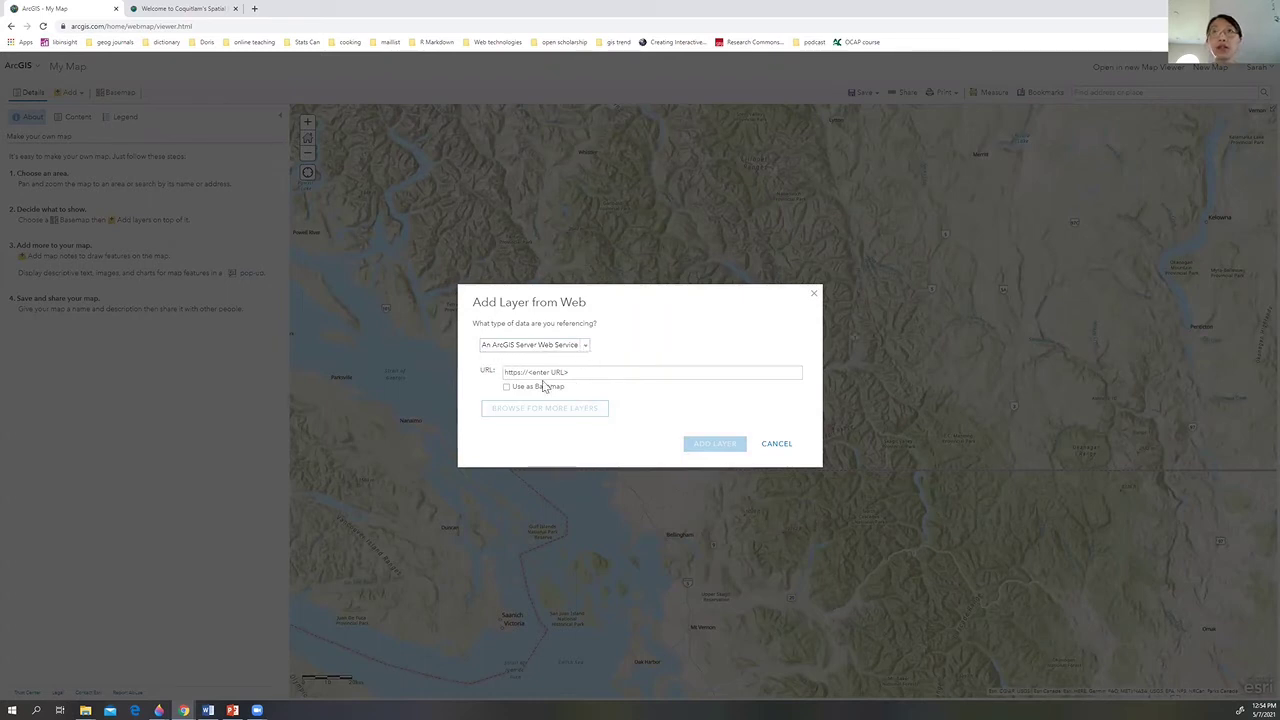
{"action": "left_click", "coordinate": [589, 373]}
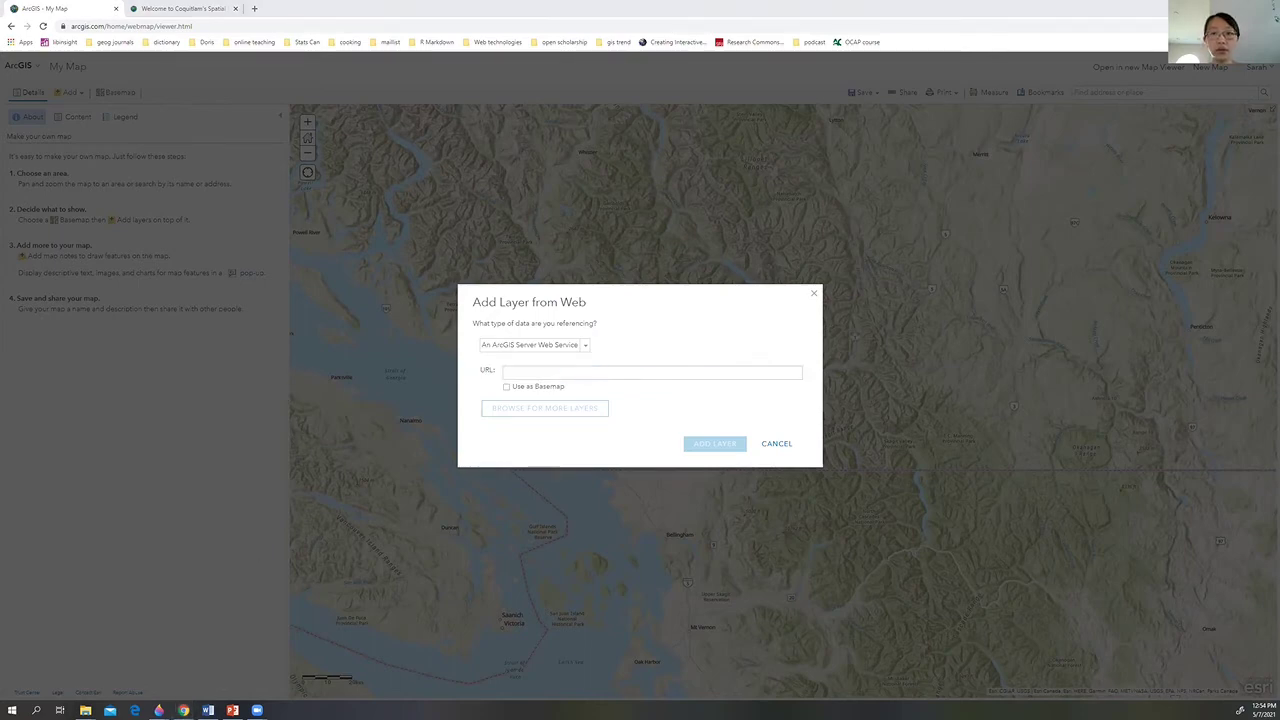
{"action": "key", "text": "alt+Tab"}
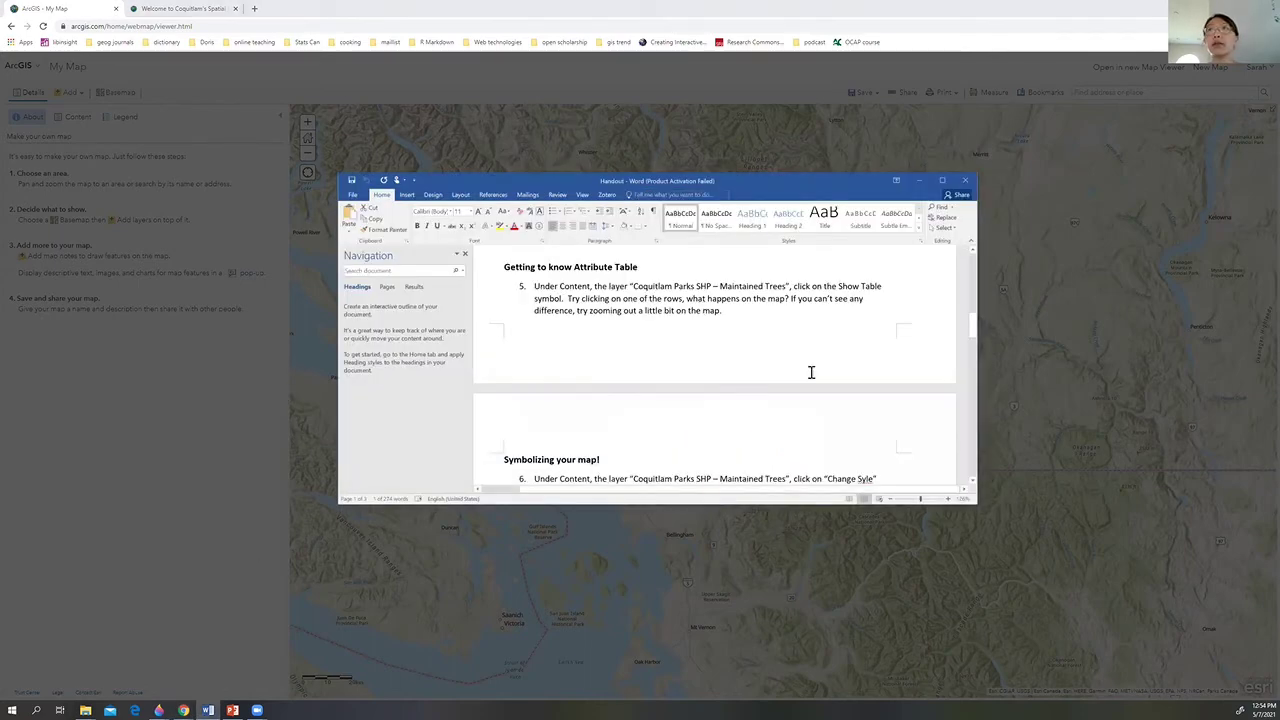
- Copy the Coquitlam_Parks_SHP FeatureServer URL from the Word handout back into the URL field
{"action": "scroll", "coordinate": [811, 372], "scroll_direction": "up", "scroll_amount": 5}
{"action": "scroll", "coordinate": [811, 374], "scroll_direction": "up", "scroll_amount": 2}
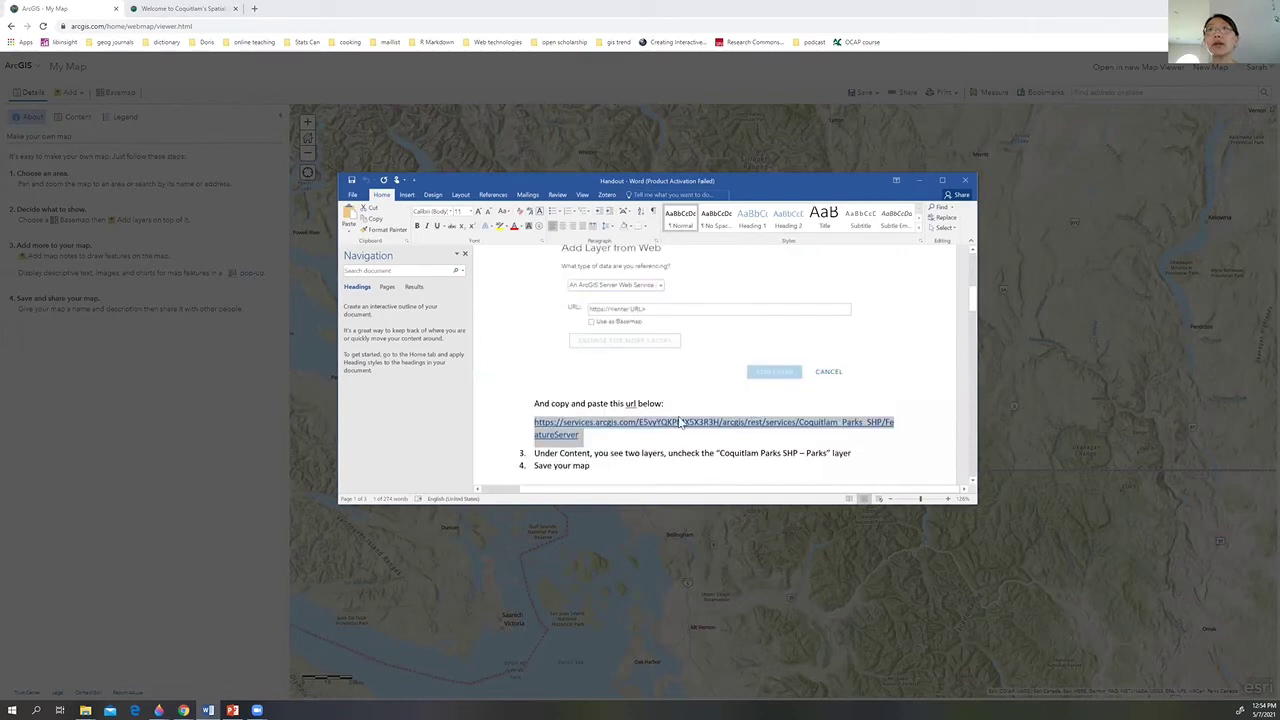
{"action": "left_click", "coordinate": [582, 436]}
{"action": "left_click_drag", "start_coordinate": [566, 432], "coordinate": [533, 423]}
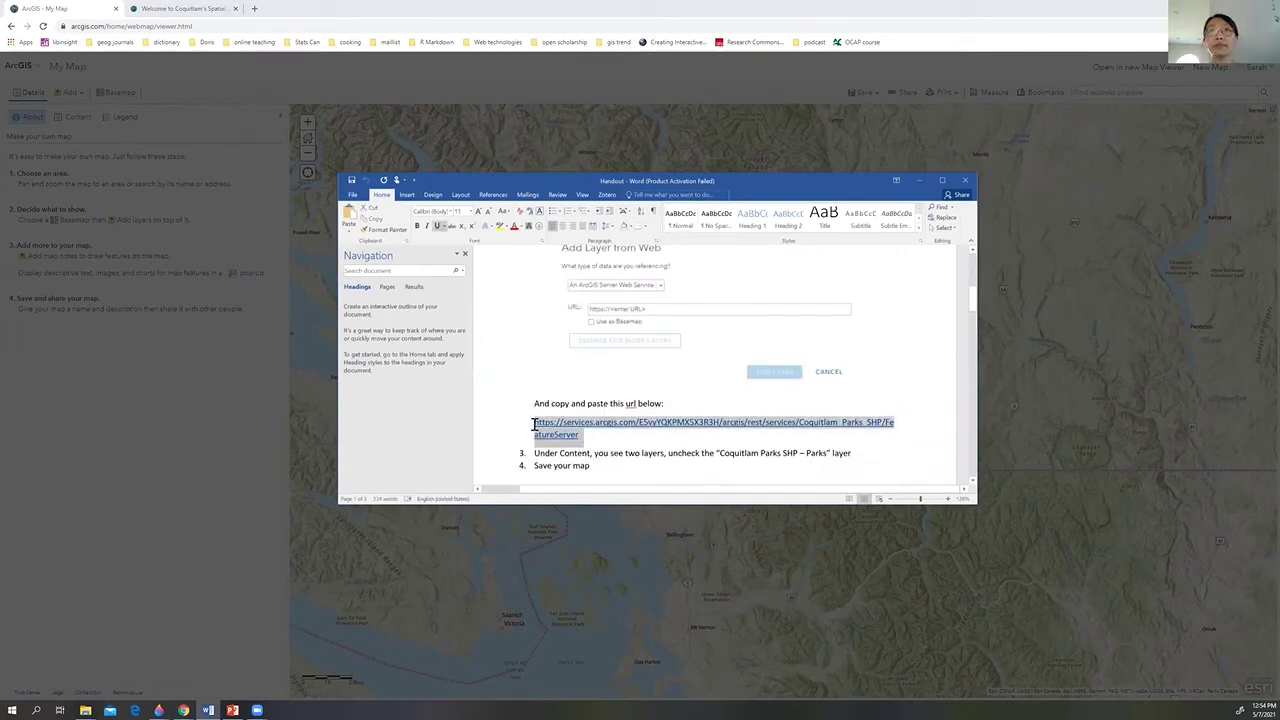
{"action": "left_click", "coordinate": [919, 180]}
{"action": "left_click", "coordinate": [546, 389]}
{"action": "left_click", "coordinate": [553, 371]}
- Paste the parks service URL, uncheck Use as Basemap, and add its Parks and Maintained Trees layers
{"action": "type", "text": "https://services.arcgis.com/E5vyYQKPMXSX3R3H/arcgis/rest/services/Coquitlam_Parks_SHP/FeatureServer"}
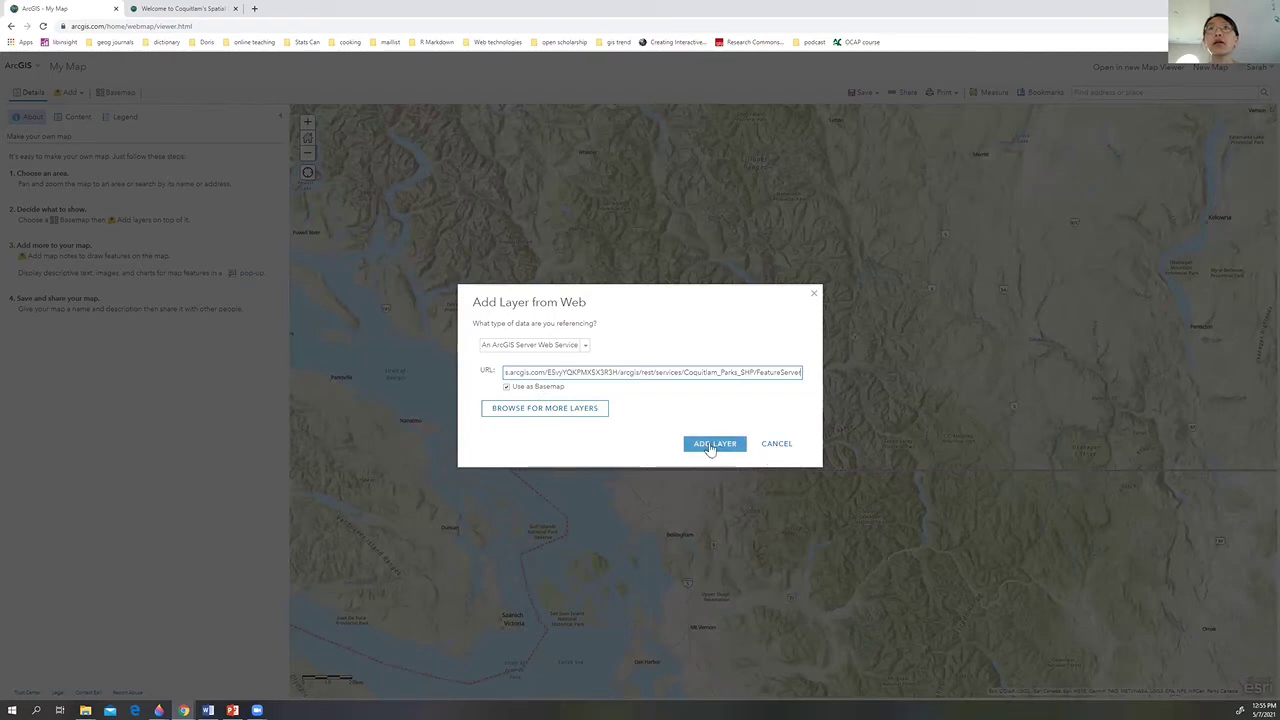
{"action": "left_click", "coordinate": [506, 386]}
{"action": "left_click", "coordinate": [714, 444]}
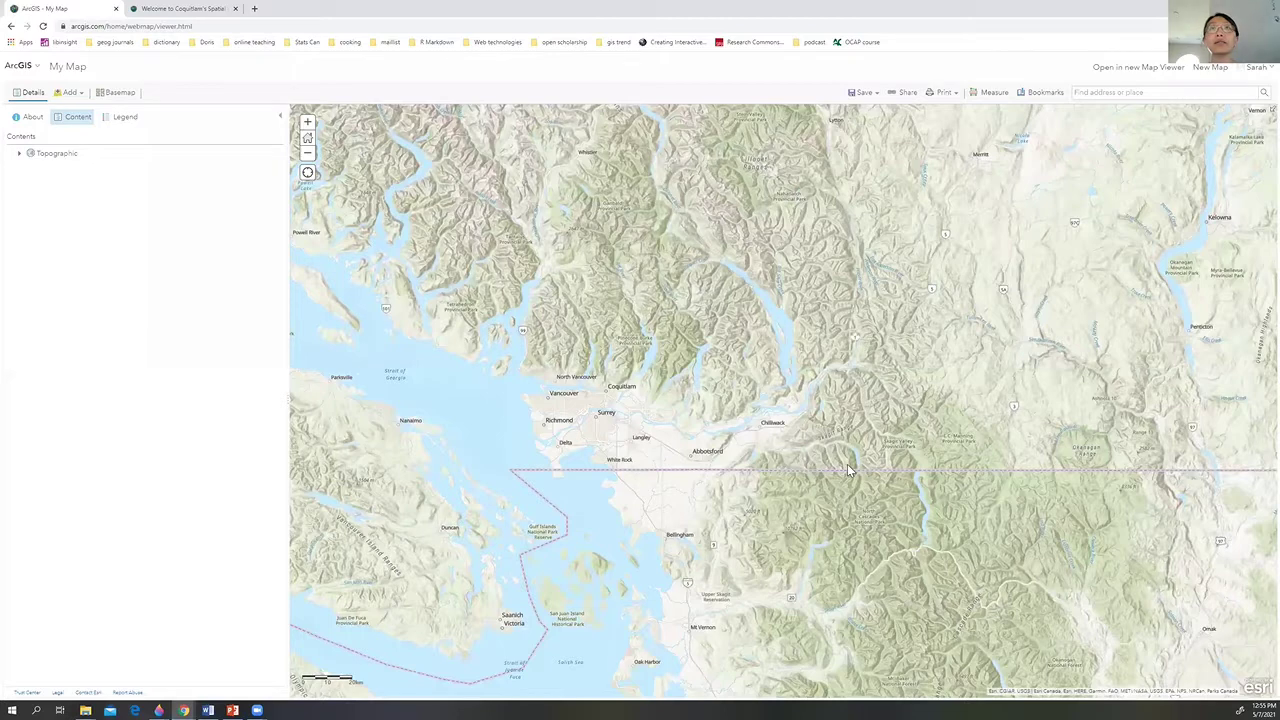
{"action": "scroll", "coordinate": [847, 470], "scroll_direction": "up", "scroll_amount": 5}
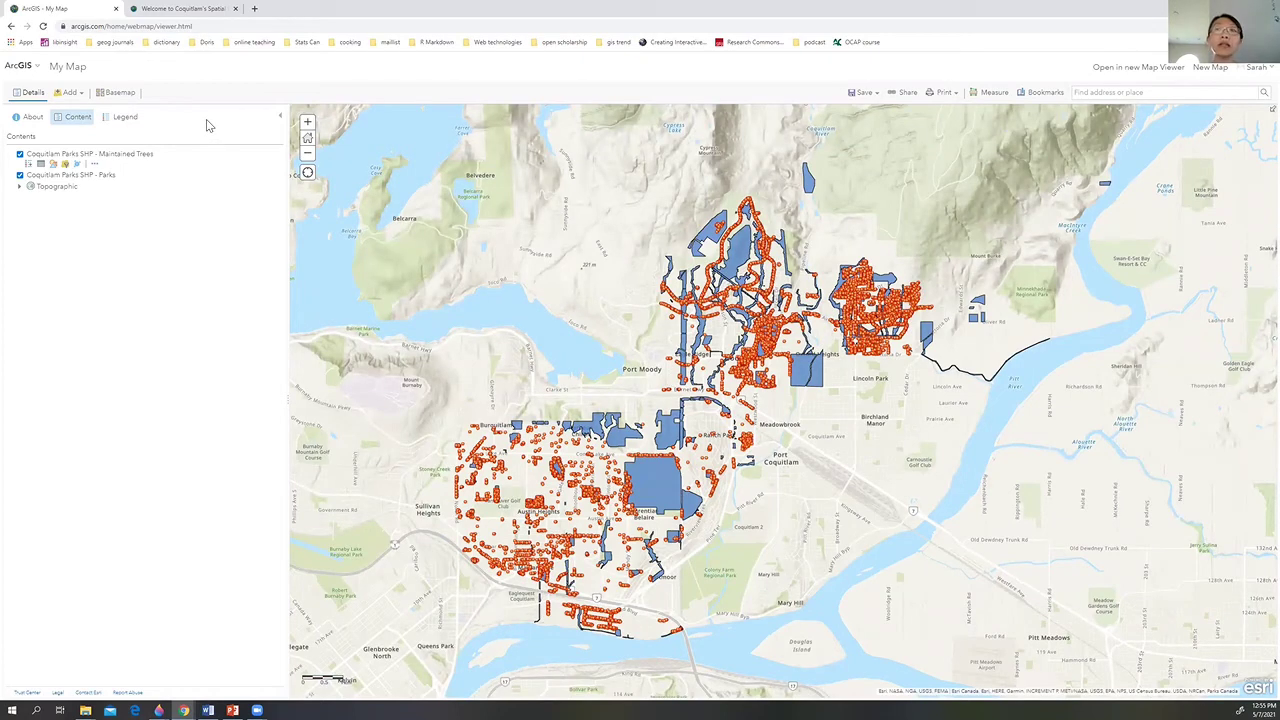
{"action": "left_click", "coordinate": [70, 92]}
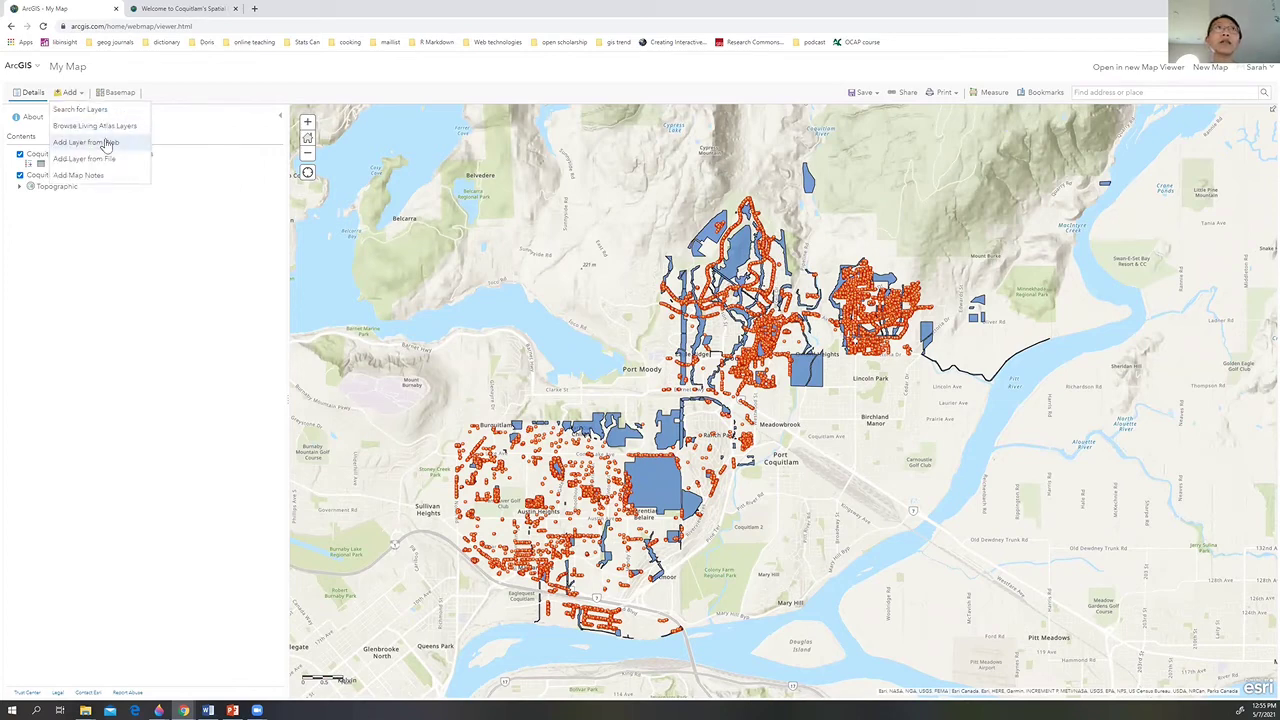
{"action": "left_click", "coordinate": [208, 7]}
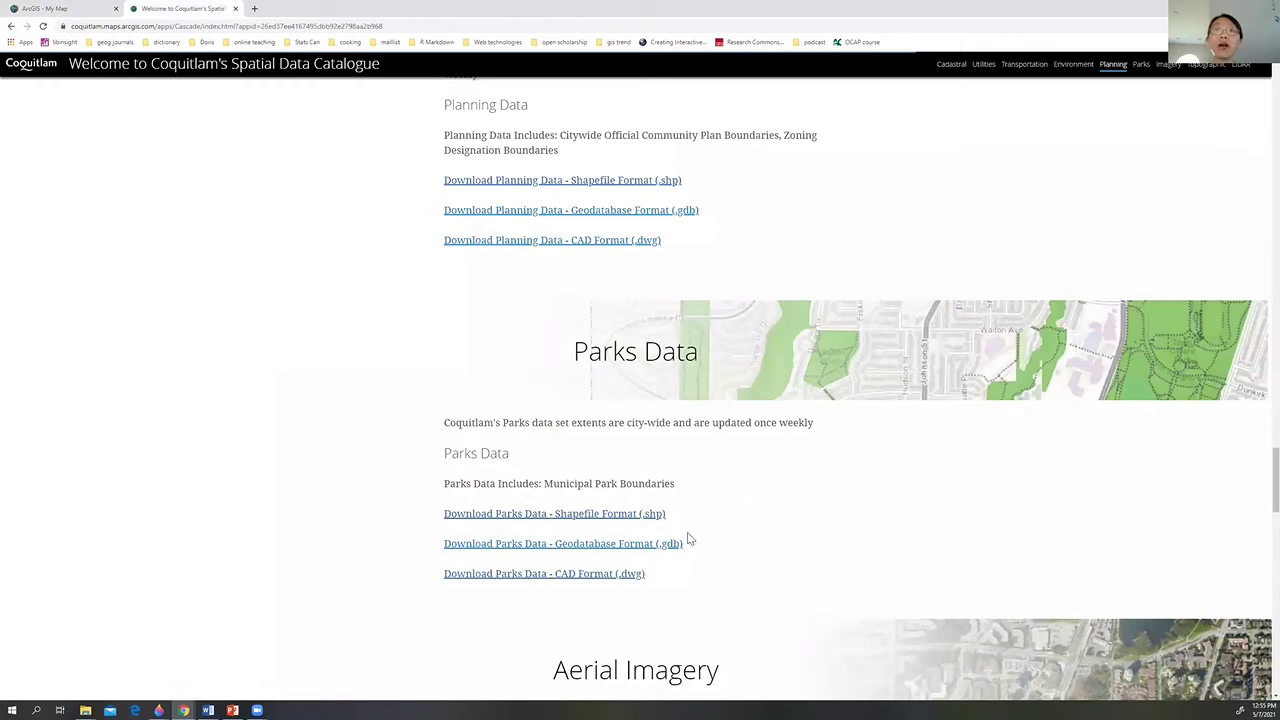
{"action": "left_click", "coordinate": [62, 11]}
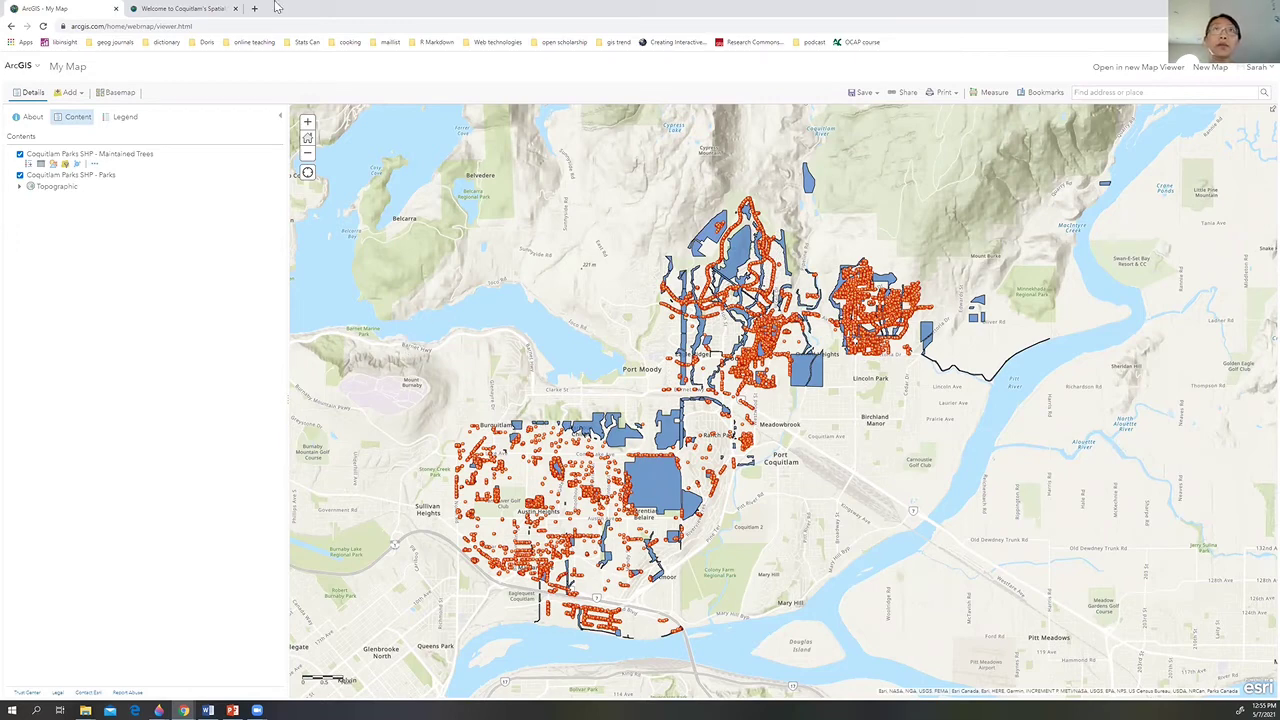
{"action": "left_click", "coordinate": [195, 10]}
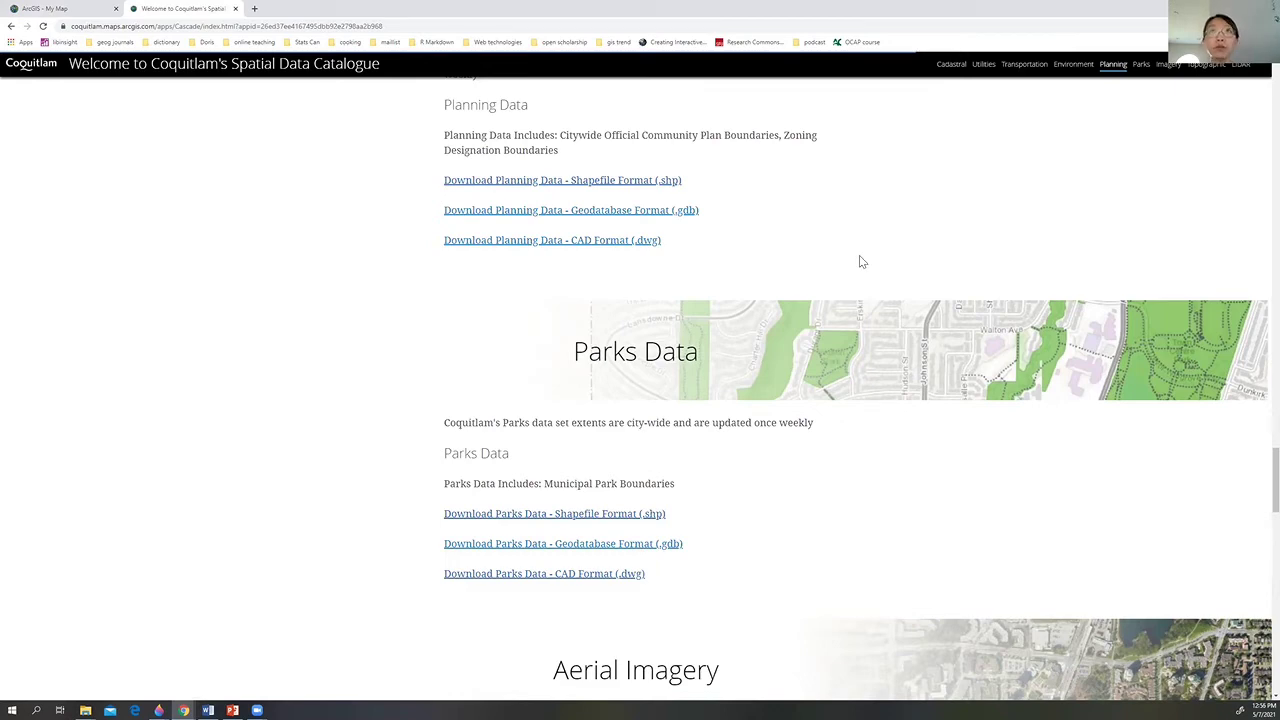
{"action": "left_click", "coordinate": [57, 10]}
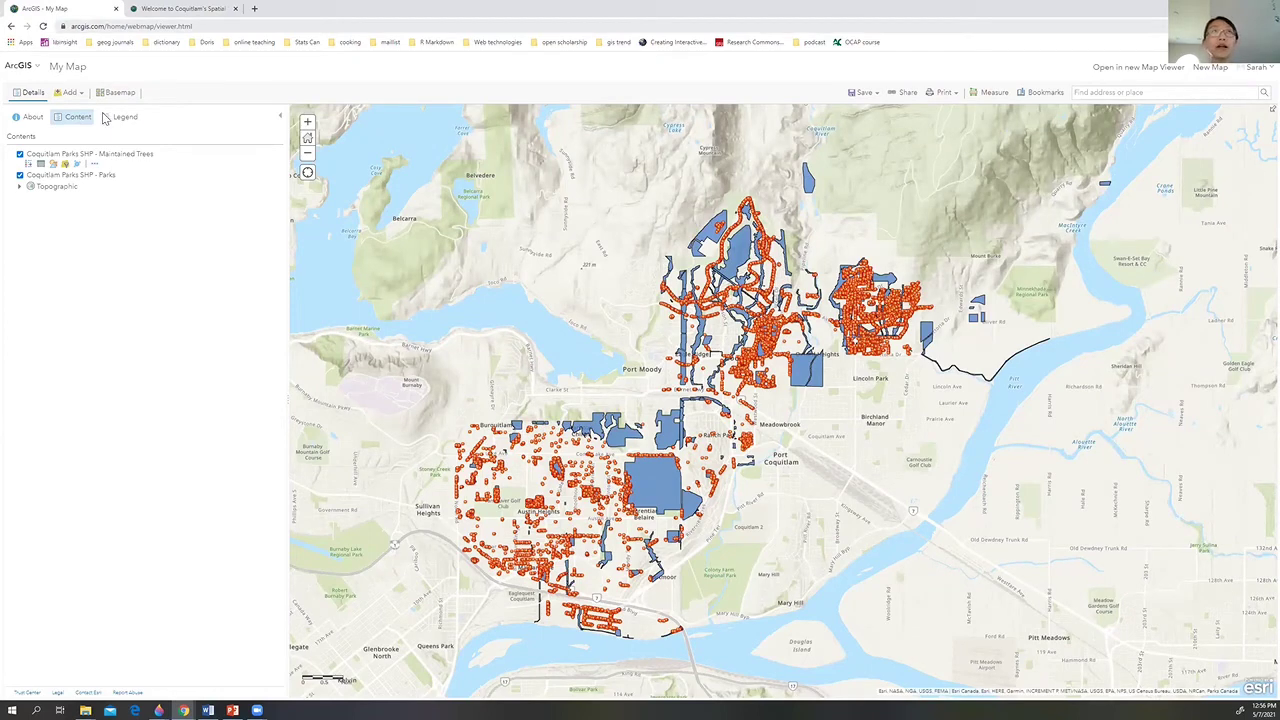
- Toggle layer visibility, ending with Parks unchecked and Maintained Trees checked
{"action": "left_click", "coordinate": [80, 93]}
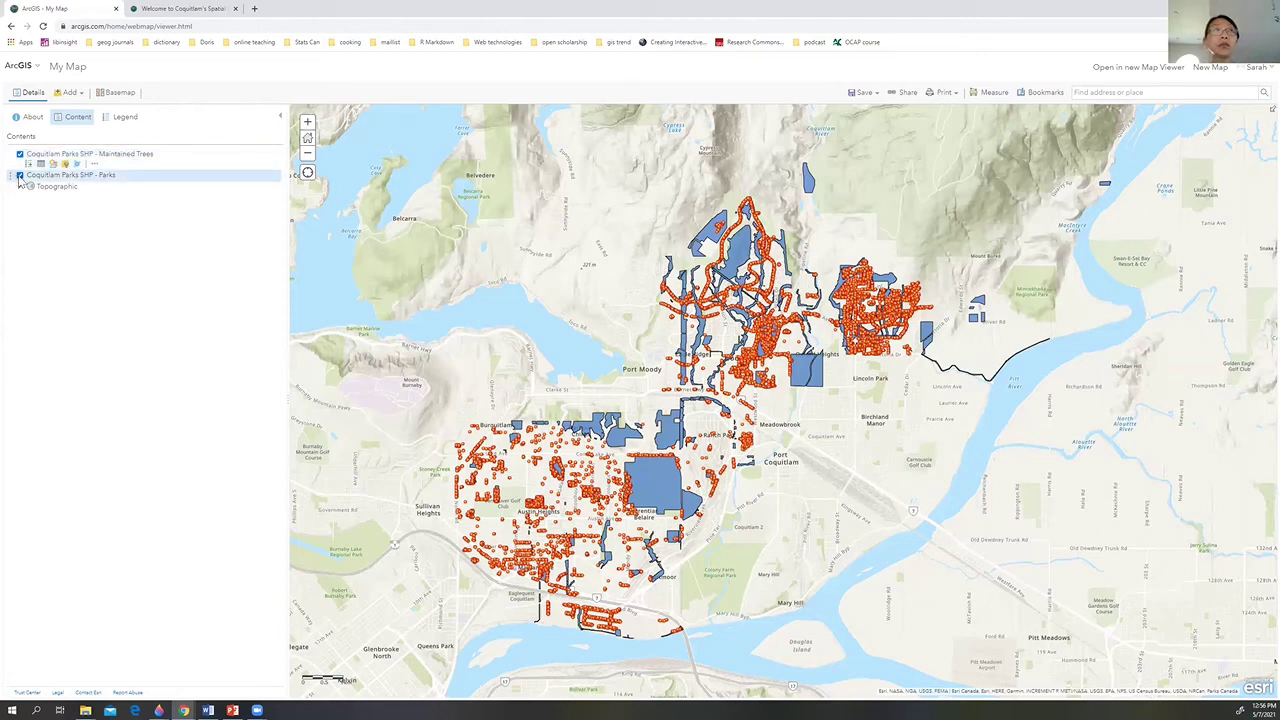
{"action": "left_click", "coordinate": [19, 175]}
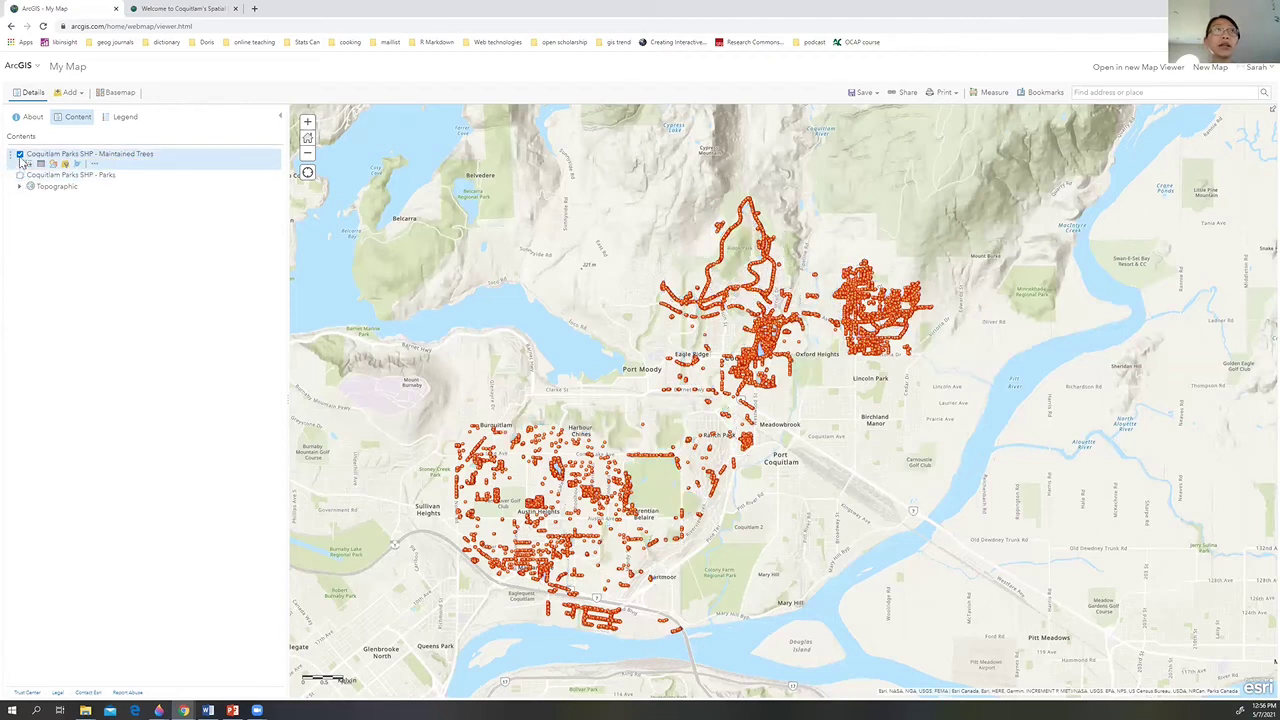
{"action": "left_click", "coordinate": [19, 154]}
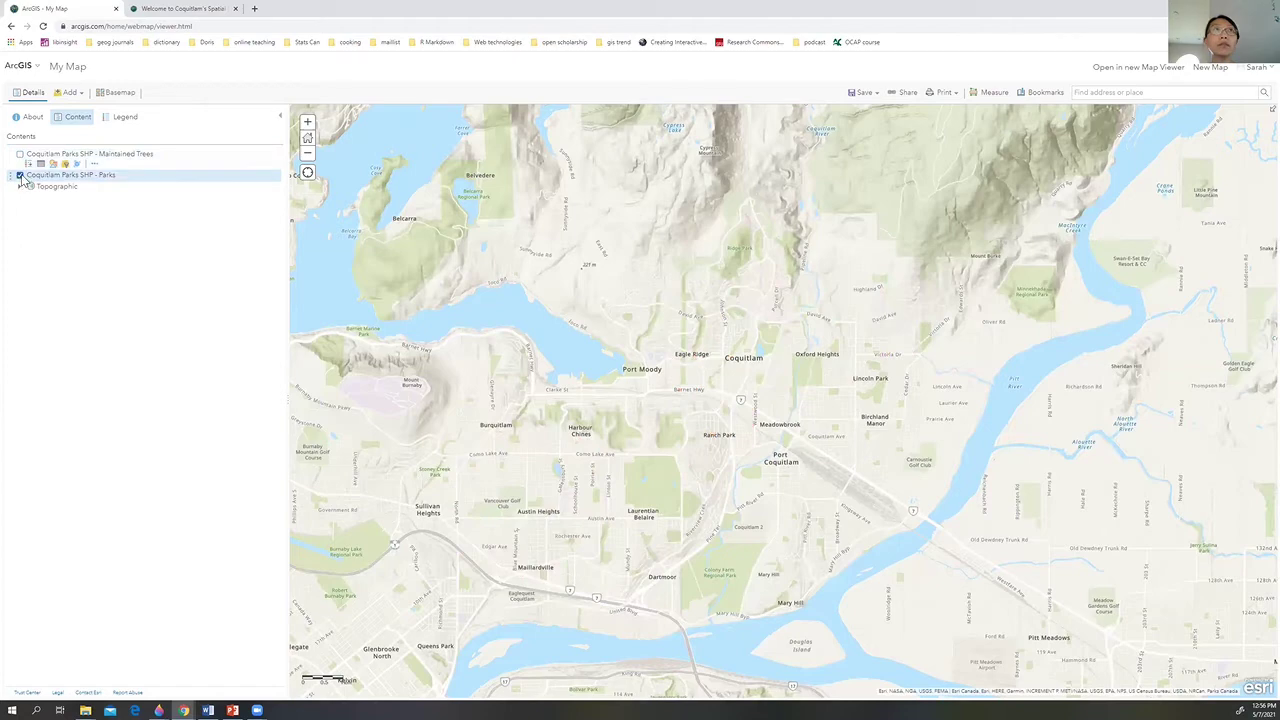
{"action": "left_click", "coordinate": [19, 175]}
{"action": "left_click", "coordinate": [19, 155]}
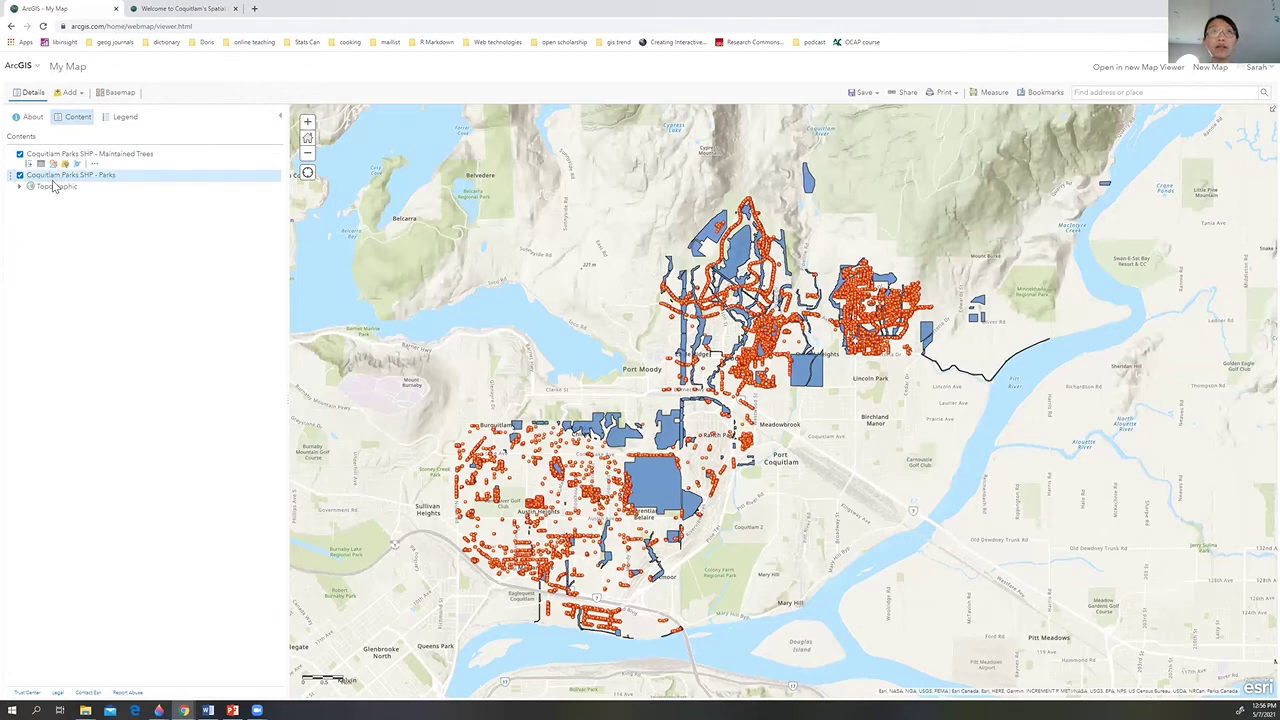
{"action": "left_click", "coordinate": [19, 176]}
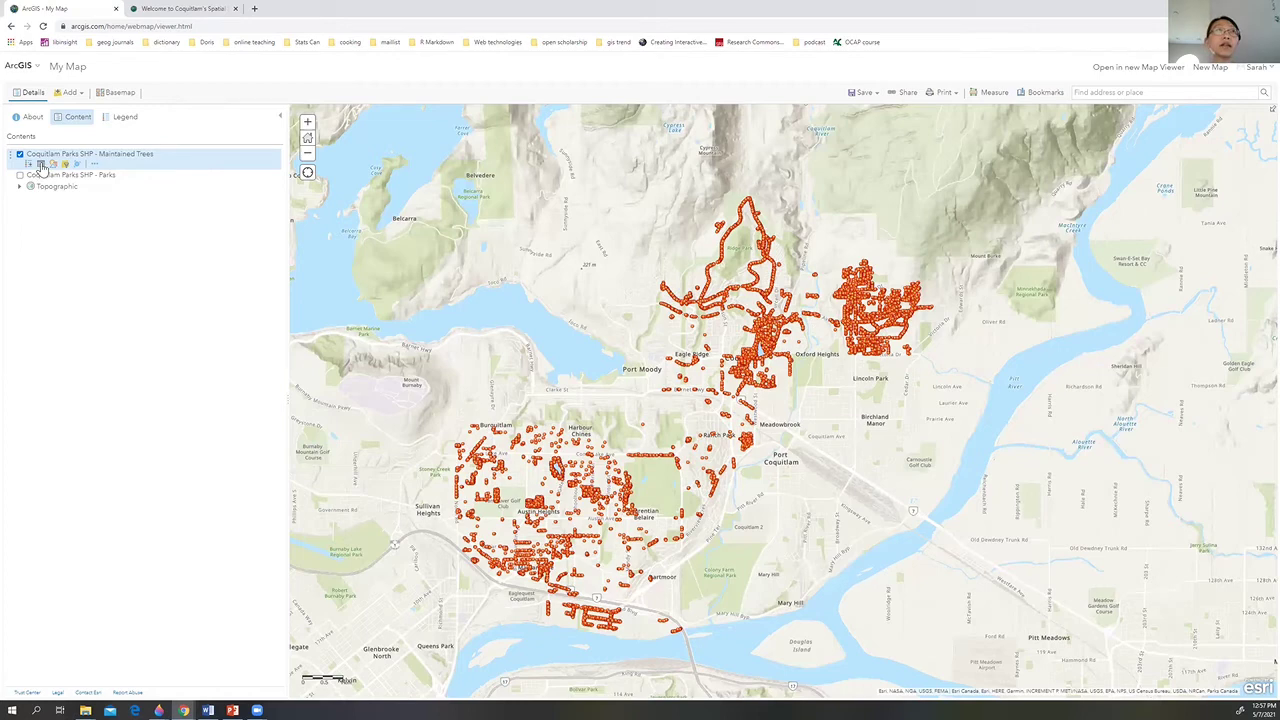
- Show the Maintained Trees attribute table under the map and drag its top edge up to enlarge it
{"action": "left_click", "coordinate": [41, 166]}
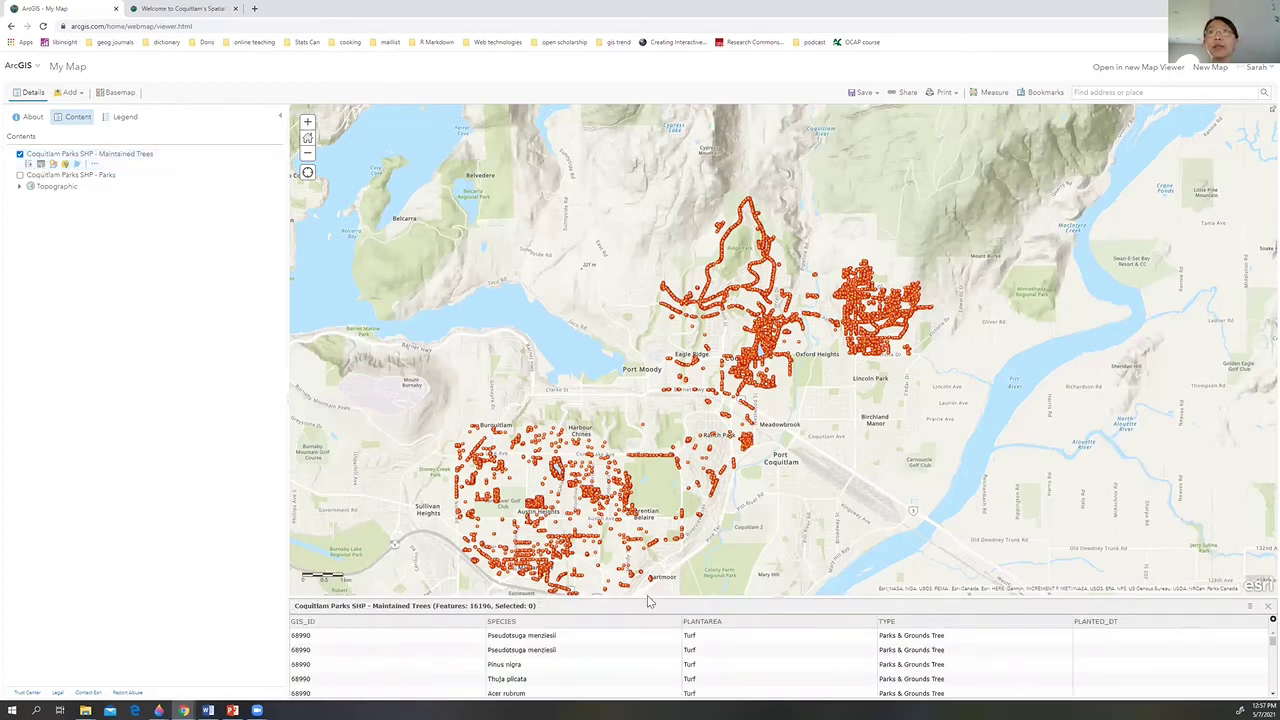
{"action": "left_click_drag", "start_coordinate": [651, 580], "coordinate": [616, 551]}
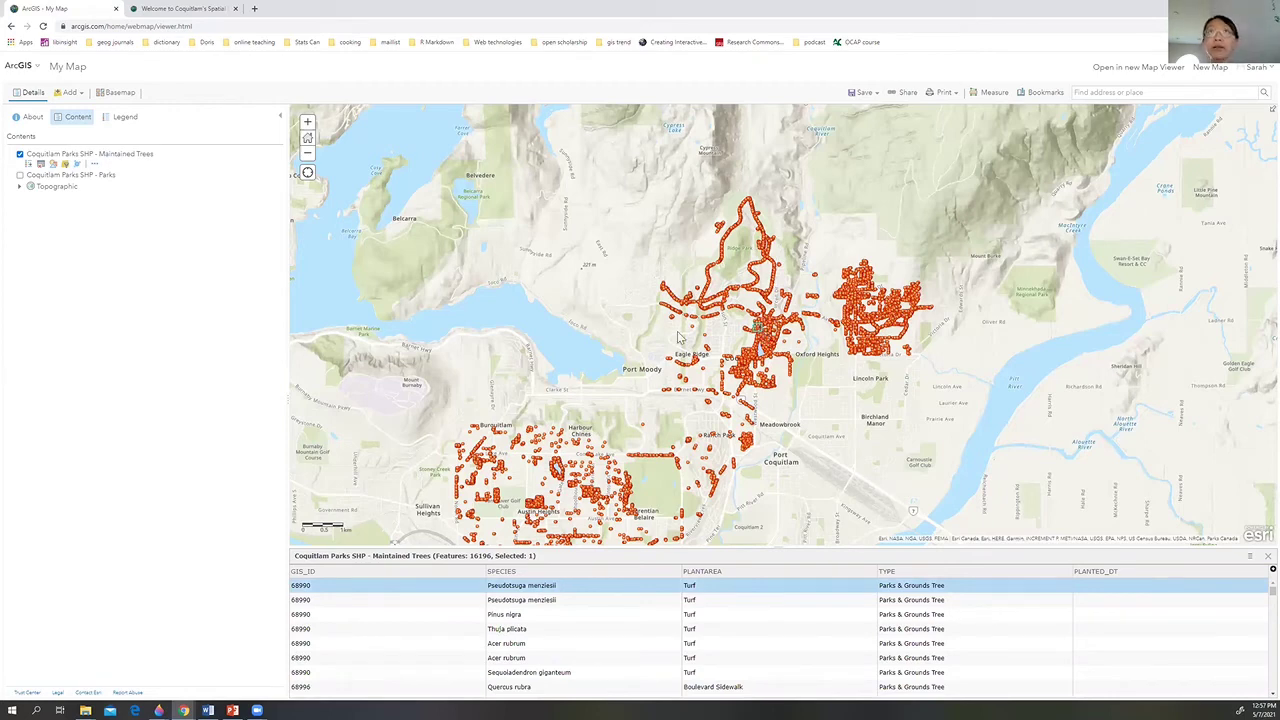
- Zoom the map in closely on a park's maintained-tree points
{"action": "left_click", "coordinate": [308, 123]}
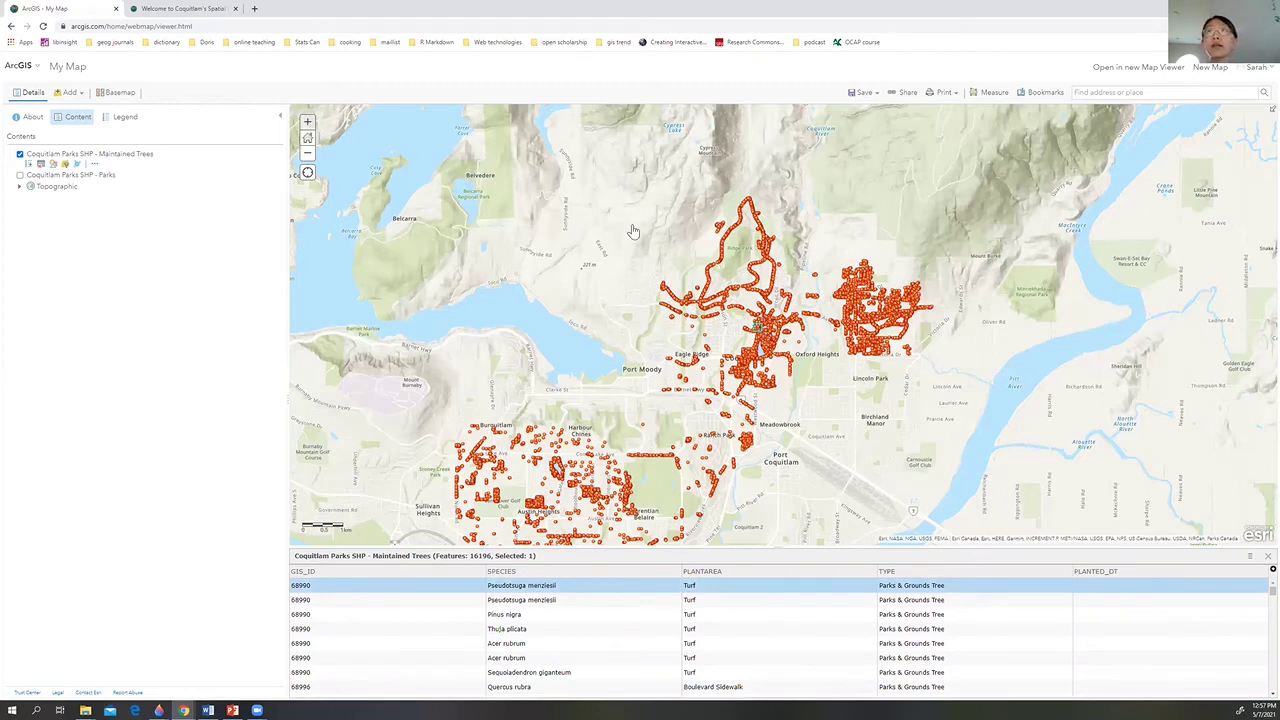
{"action": "scroll", "coordinate": [703, 355], "scroll_direction": "up", "scroll_amount": 2}
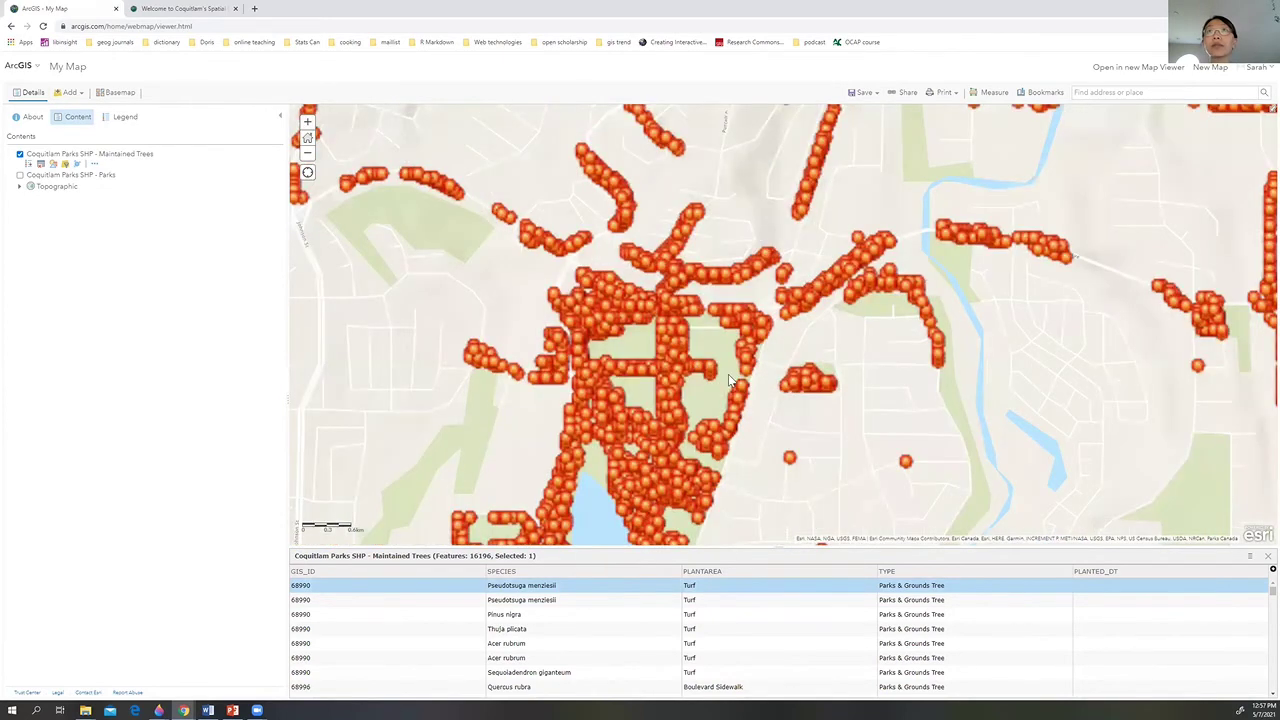
{"action": "scroll", "coordinate": [587, 349], "scroll_direction": "up", "scroll_amount": 1}
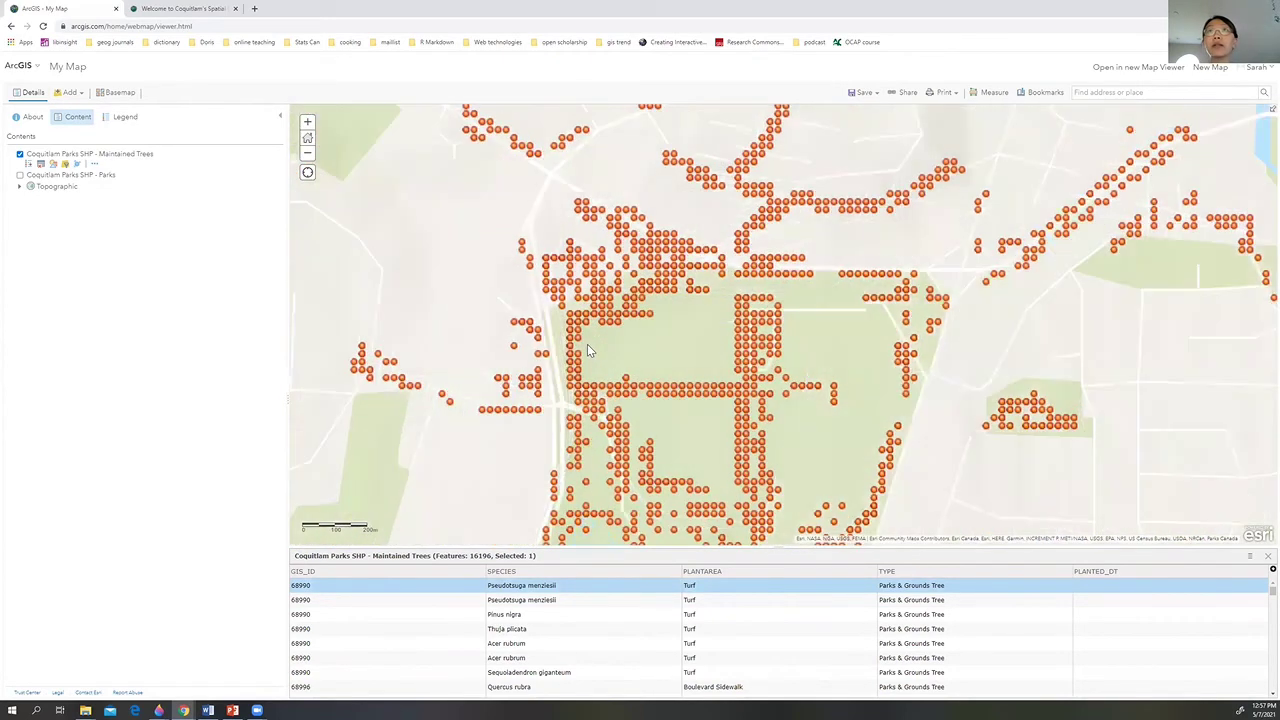
{"action": "scroll", "coordinate": [587, 346], "scroll_direction": "up", "scroll_amount": 2}
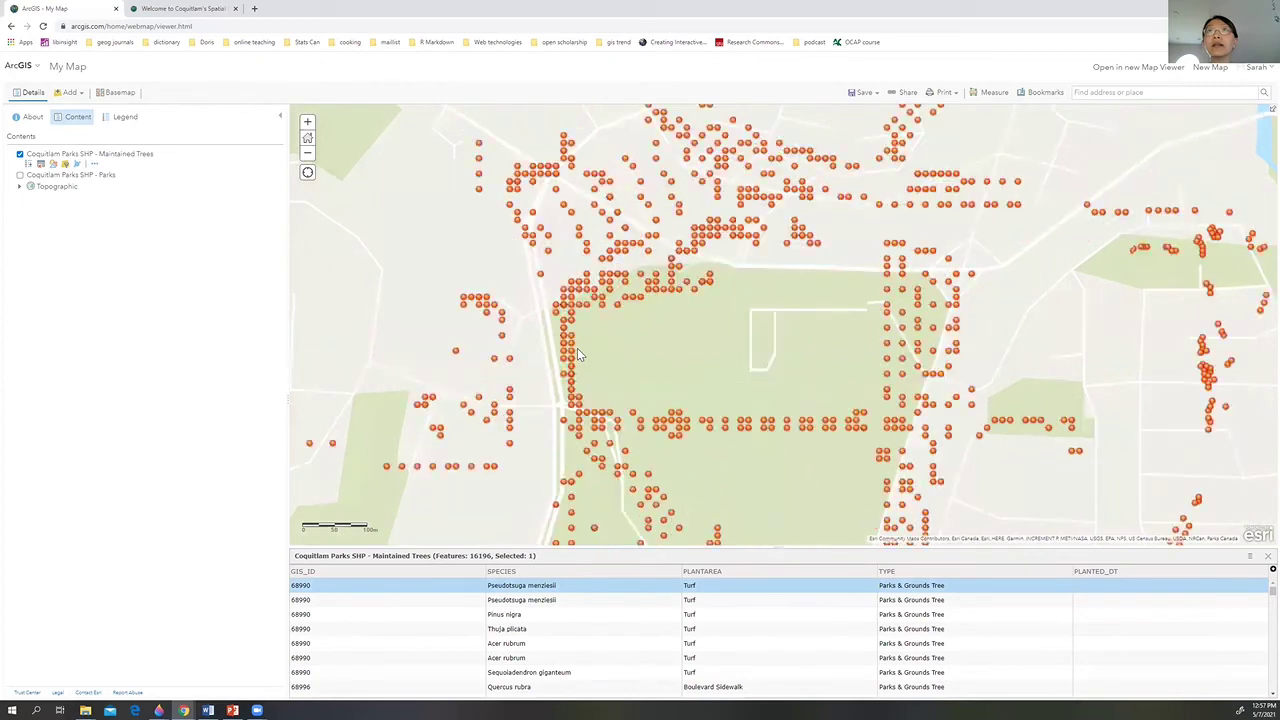
{"action": "scroll", "coordinate": [576, 352], "scroll_direction": "up", "scroll_amount": 1}
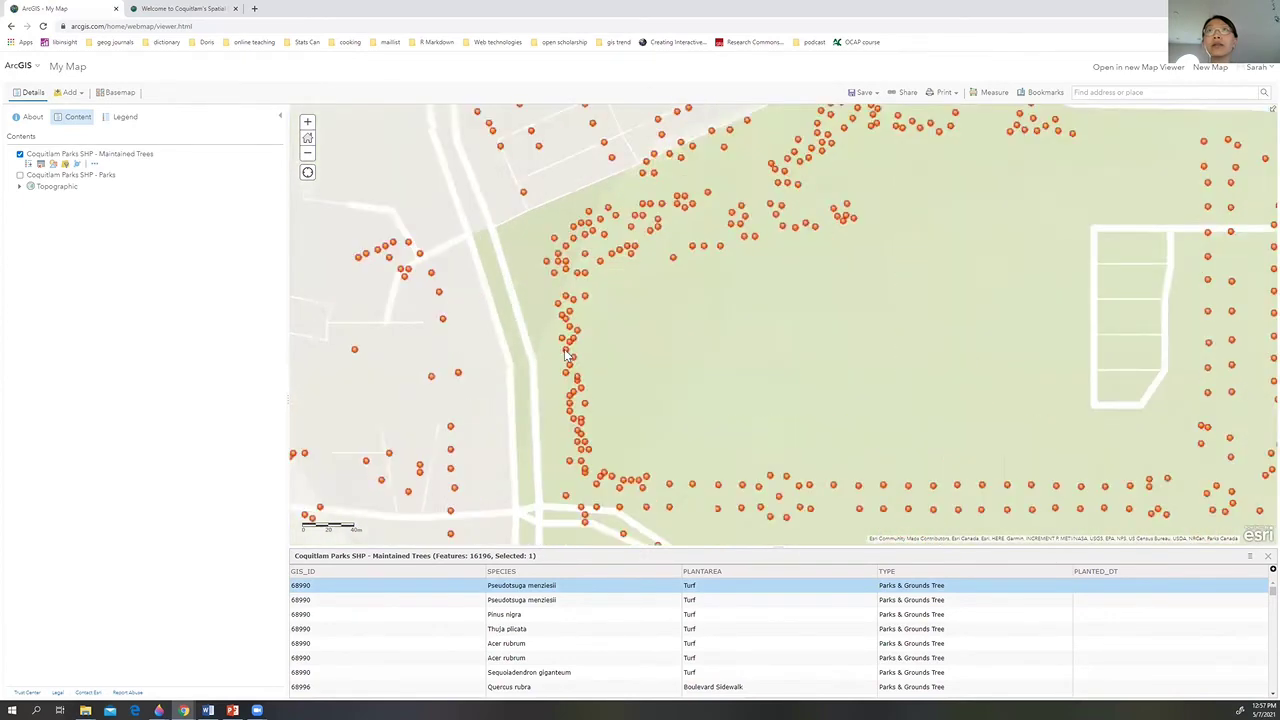
{"action": "scroll", "coordinate": [568, 355], "scroll_direction": "up", "scroll_amount": 2}
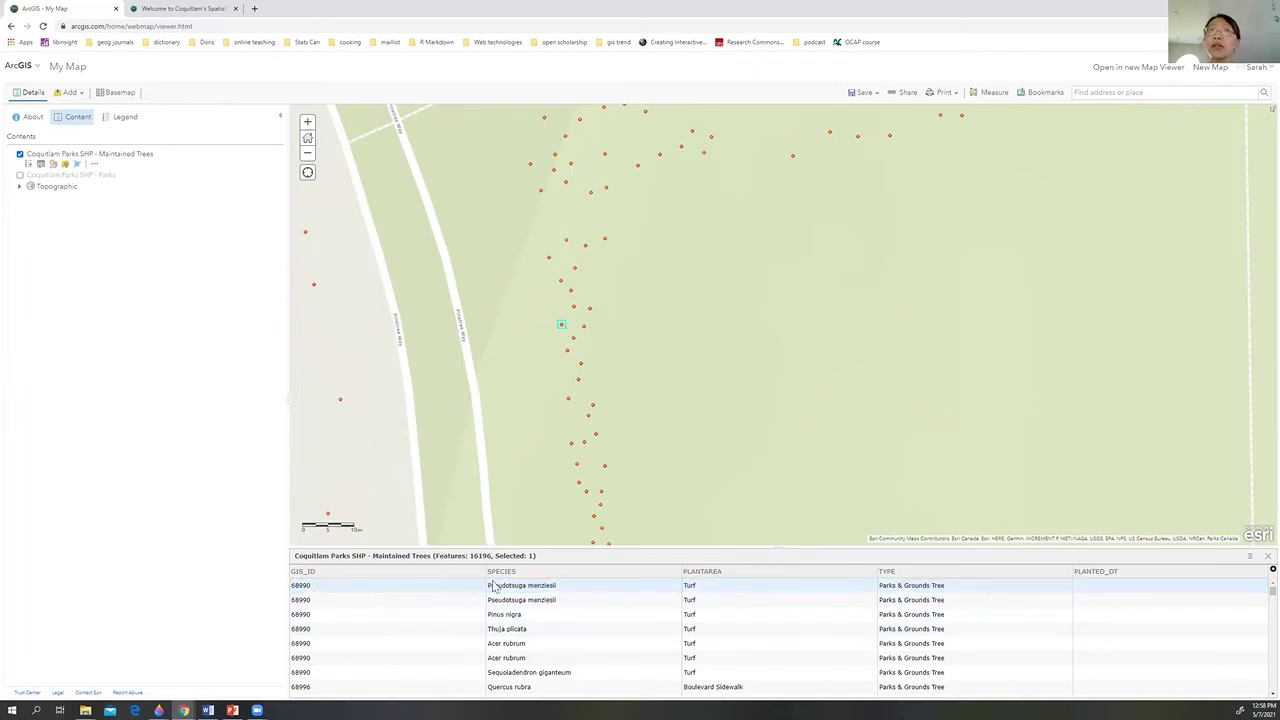
- Select the first Pseudotsuga menziesii tree record, then show PowerPoint's Attribute table slide 17
{"action": "left_click", "coordinate": [558, 589]}
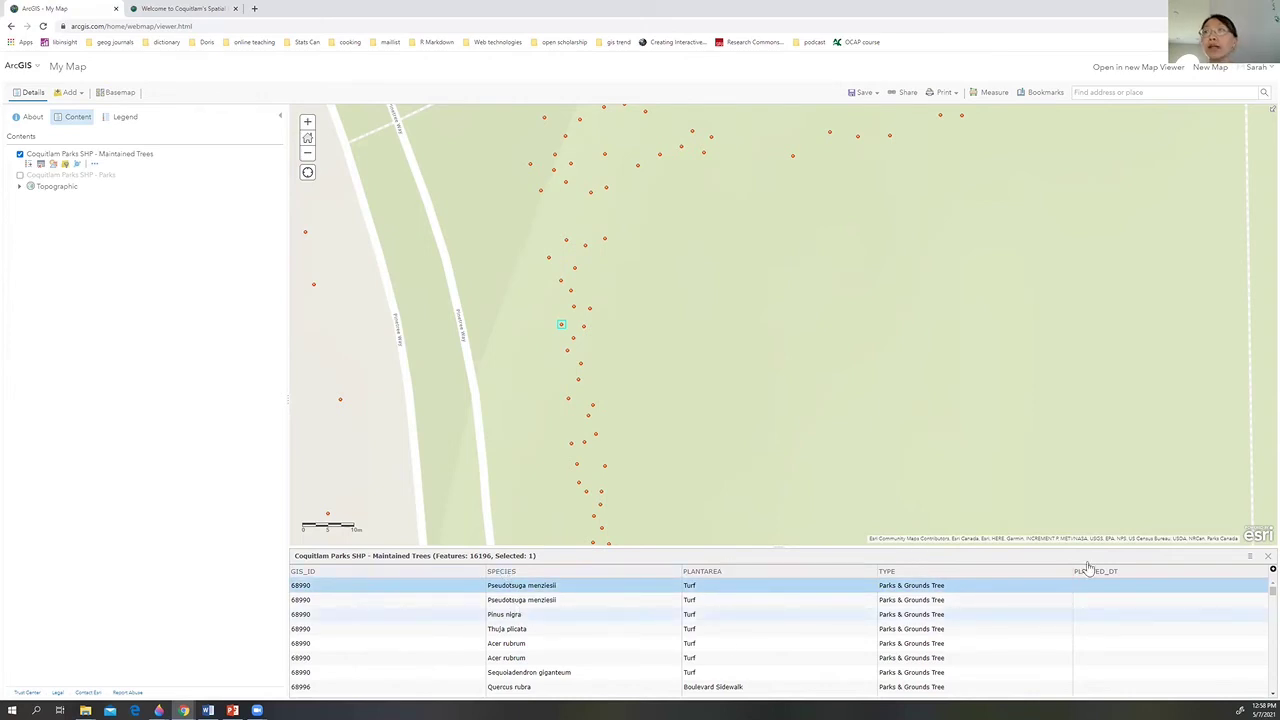
{"action": "left_click_drag", "start_coordinate": [360, 574], "coordinate": [349, 580]}
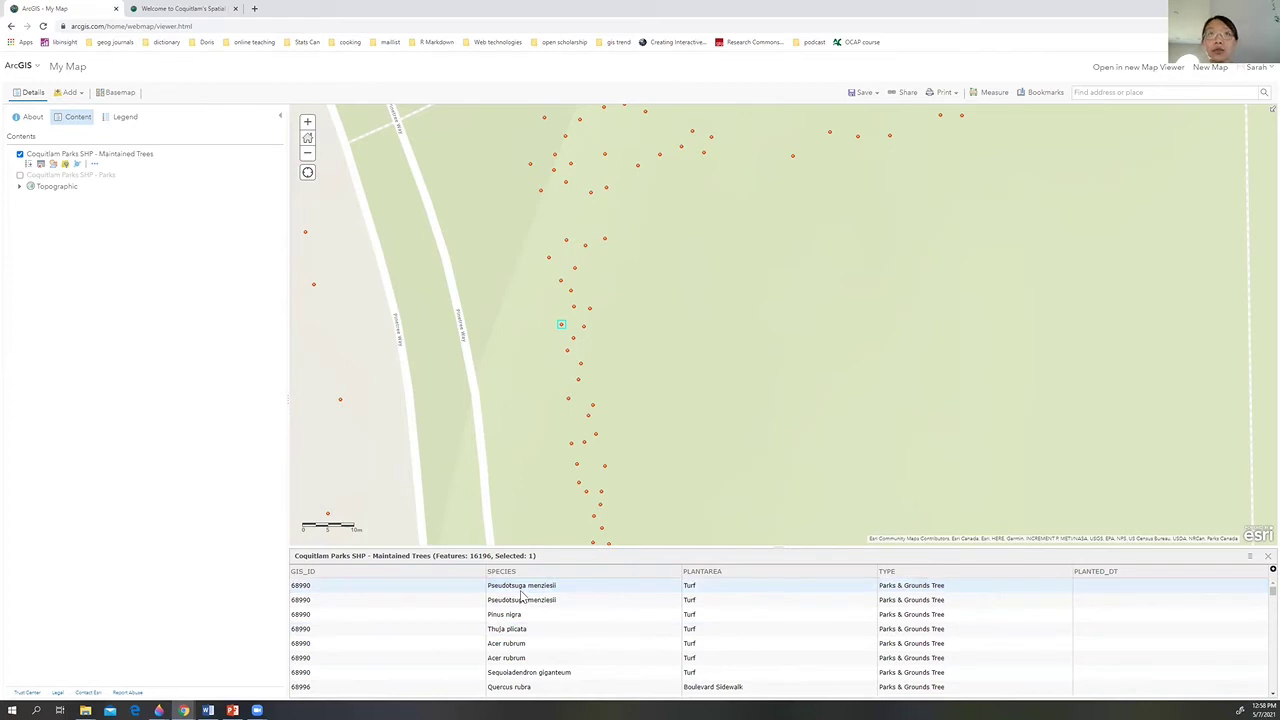
{"action": "left_click", "coordinate": [525, 586]}
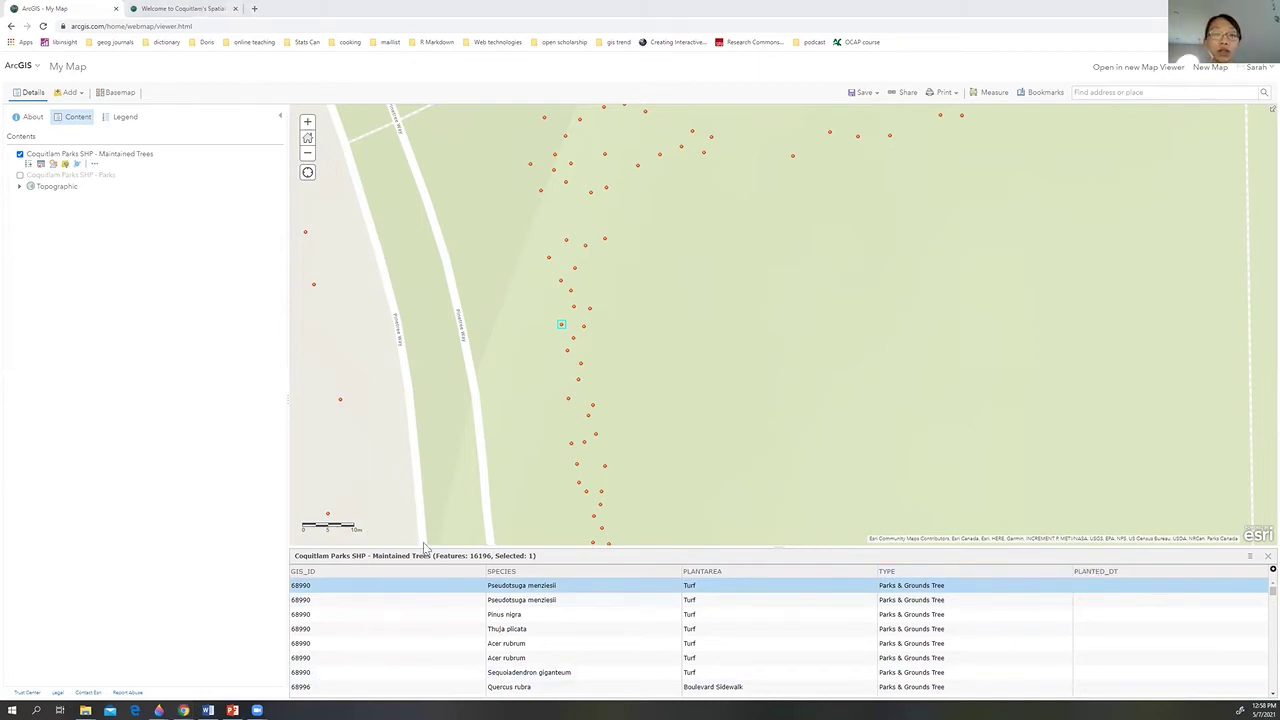
{"action": "left_click", "coordinate": [232, 710]}
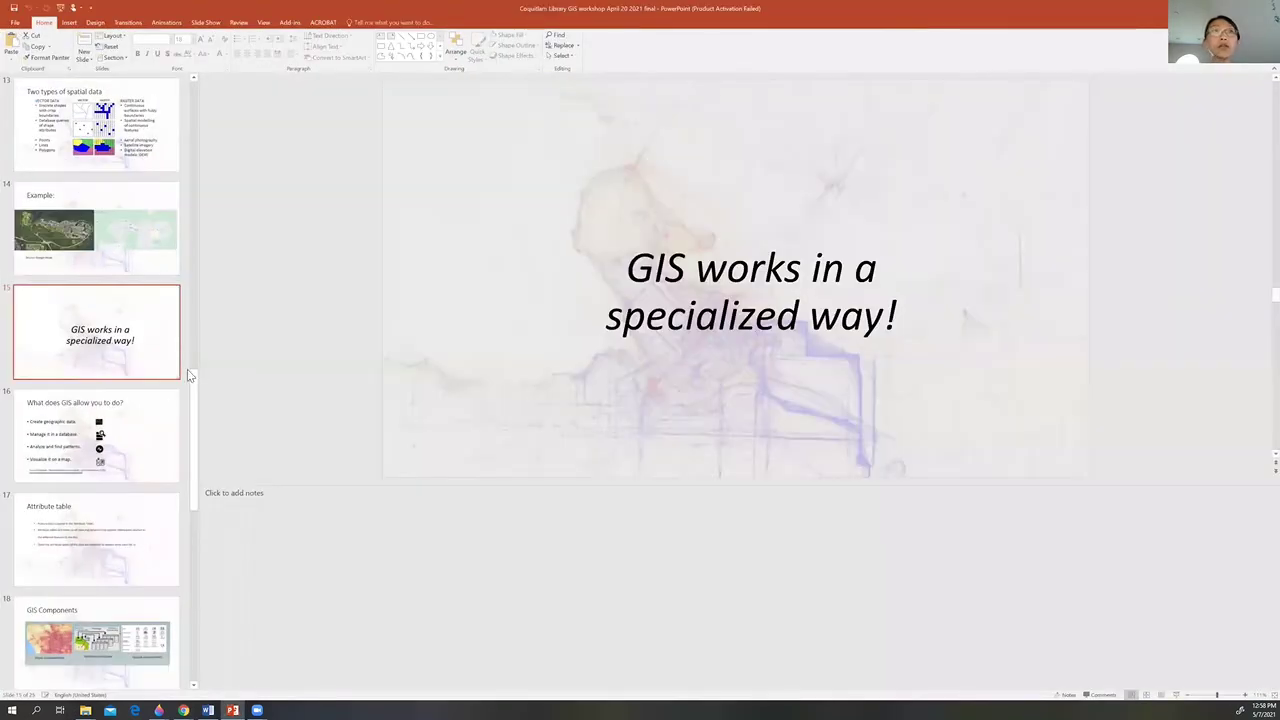
{"action": "left_click", "coordinate": [115, 535]}
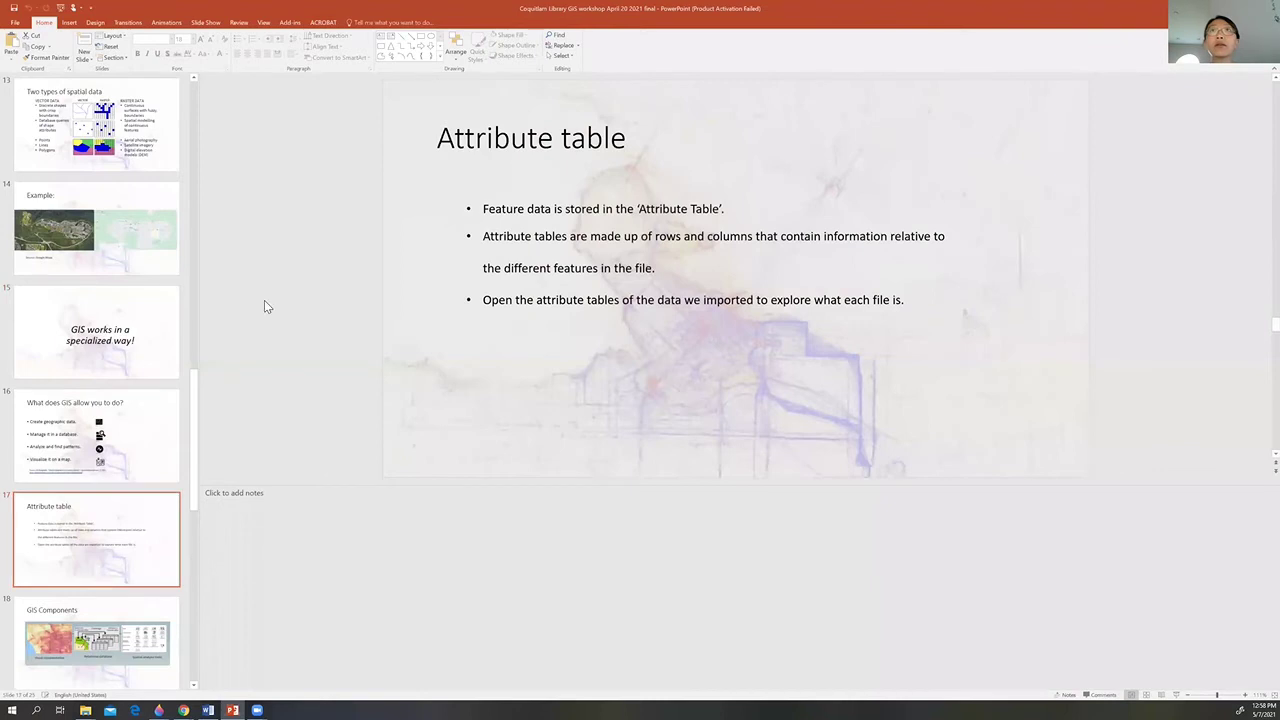
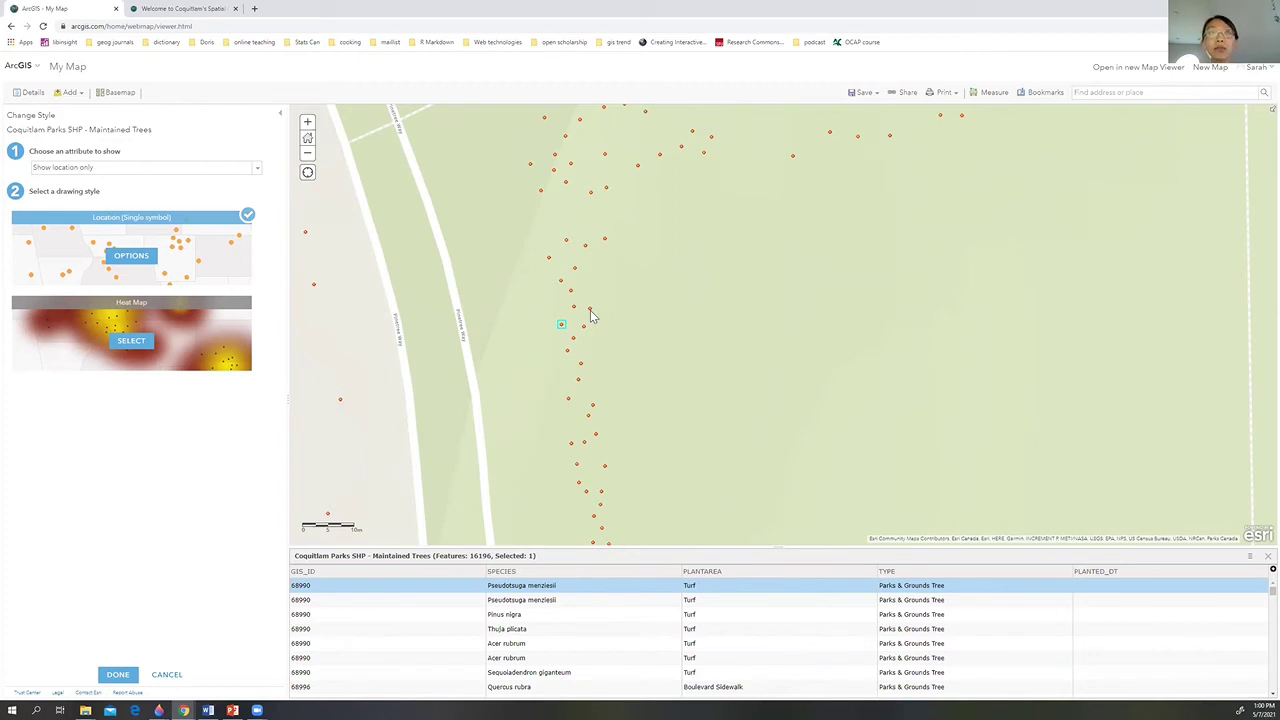
- Style the Maintained Trees by SPECIES, giving each species its own unique colour
{"action": "left_click", "coordinate": [256, 169]}
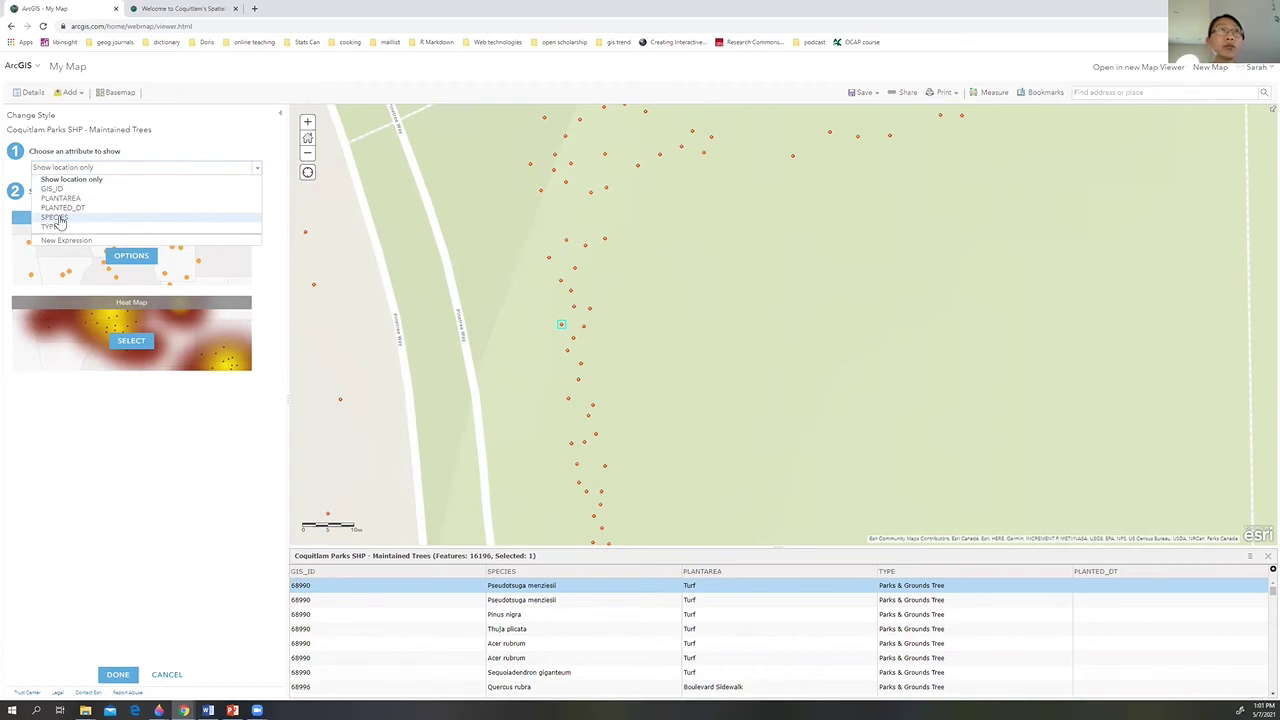
{"action": "left_click", "coordinate": [60, 221]}
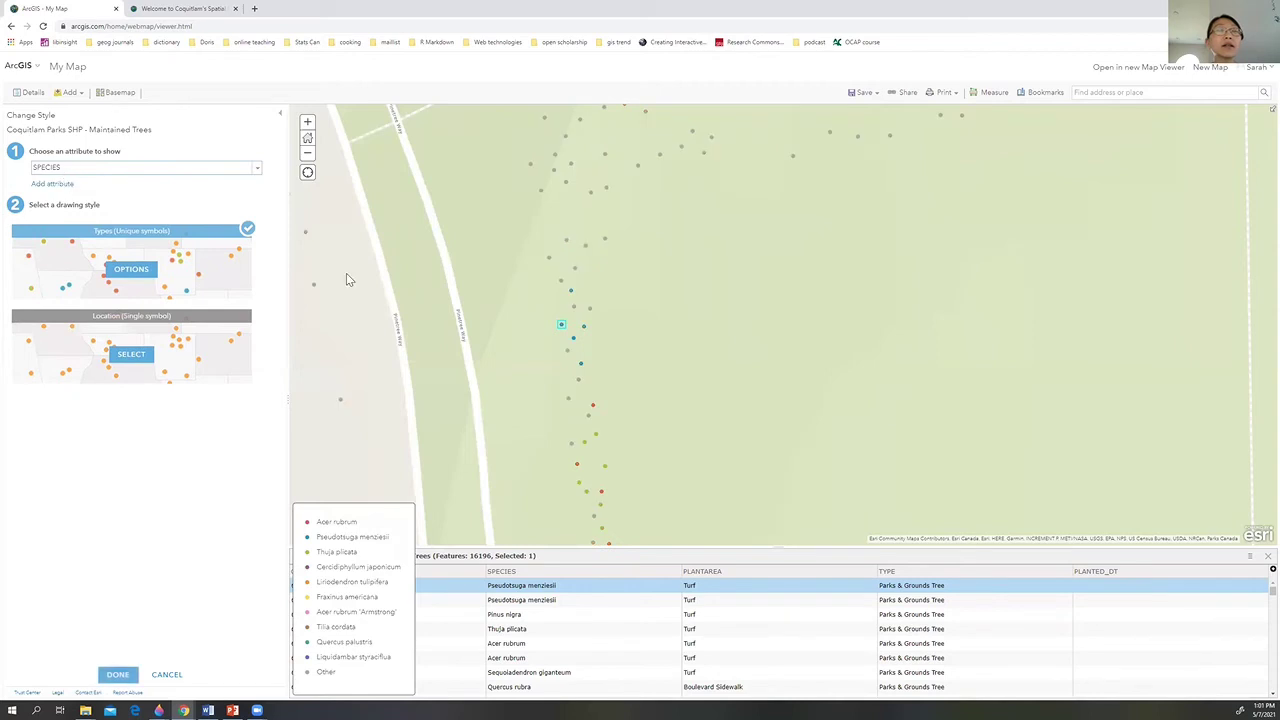
{"action": "left_click", "coordinate": [117, 674]}
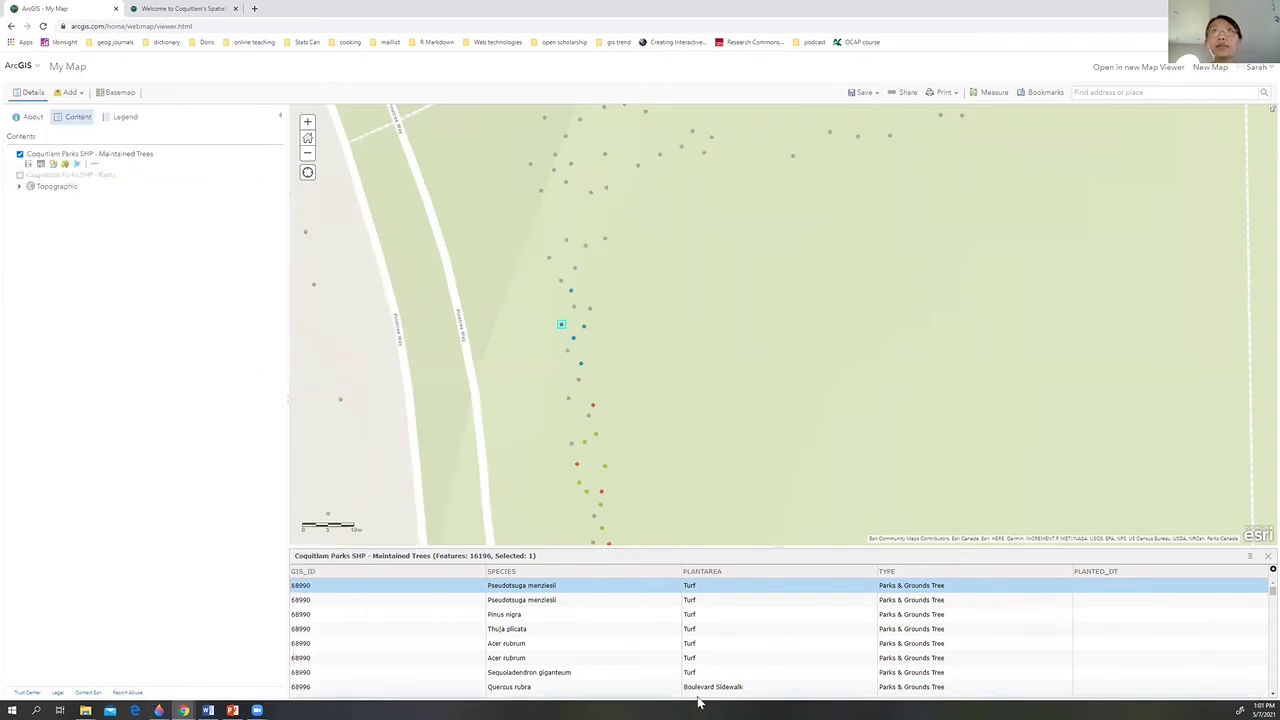
- Zoom out four levels, centre the map on Lafarge Lake, and review the species legend
{"action": "left_click", "coordinate": [308, 156]}
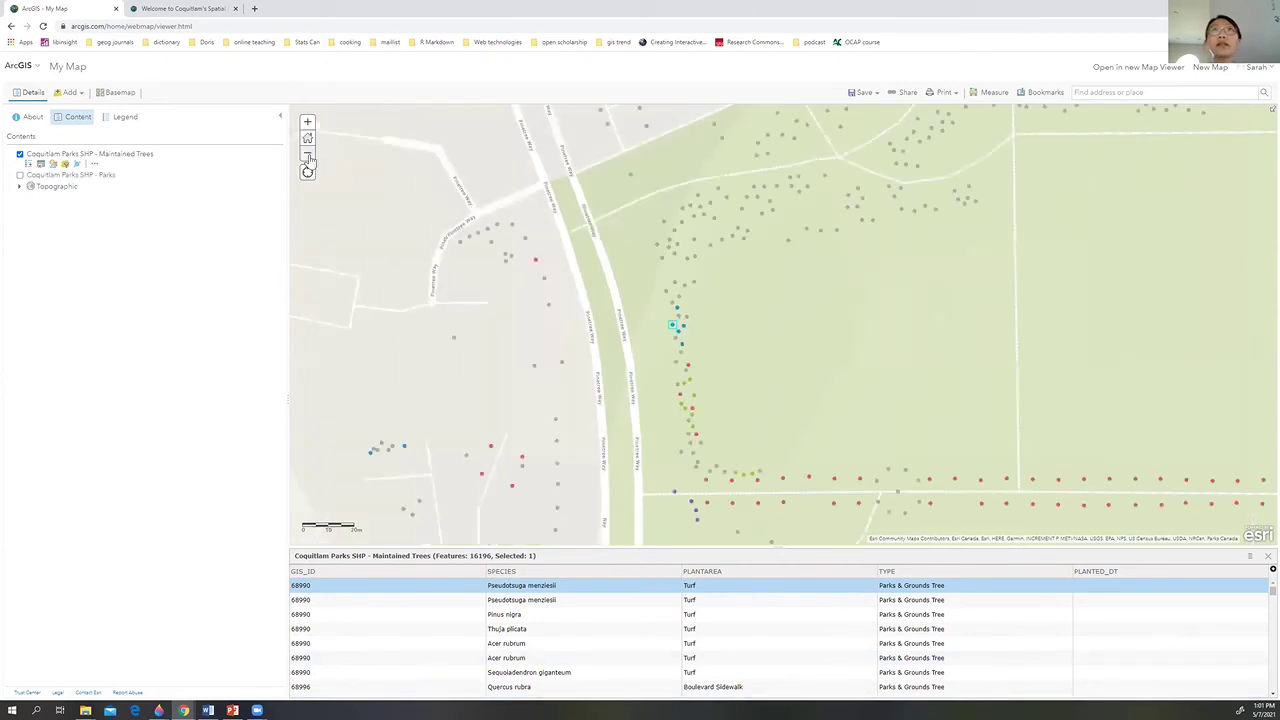
{"action": "left_click", "coordinate": [308, 156]}
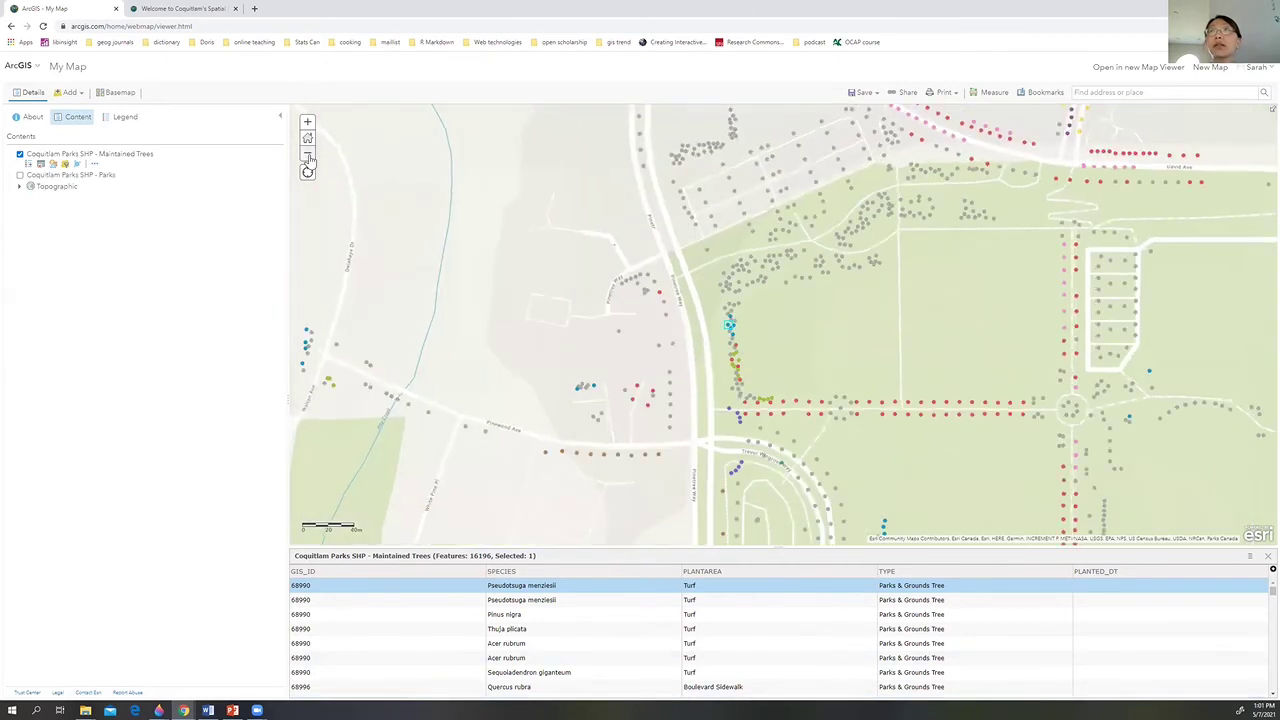
{"action": "left_click", "coordinate": [308, 156]}
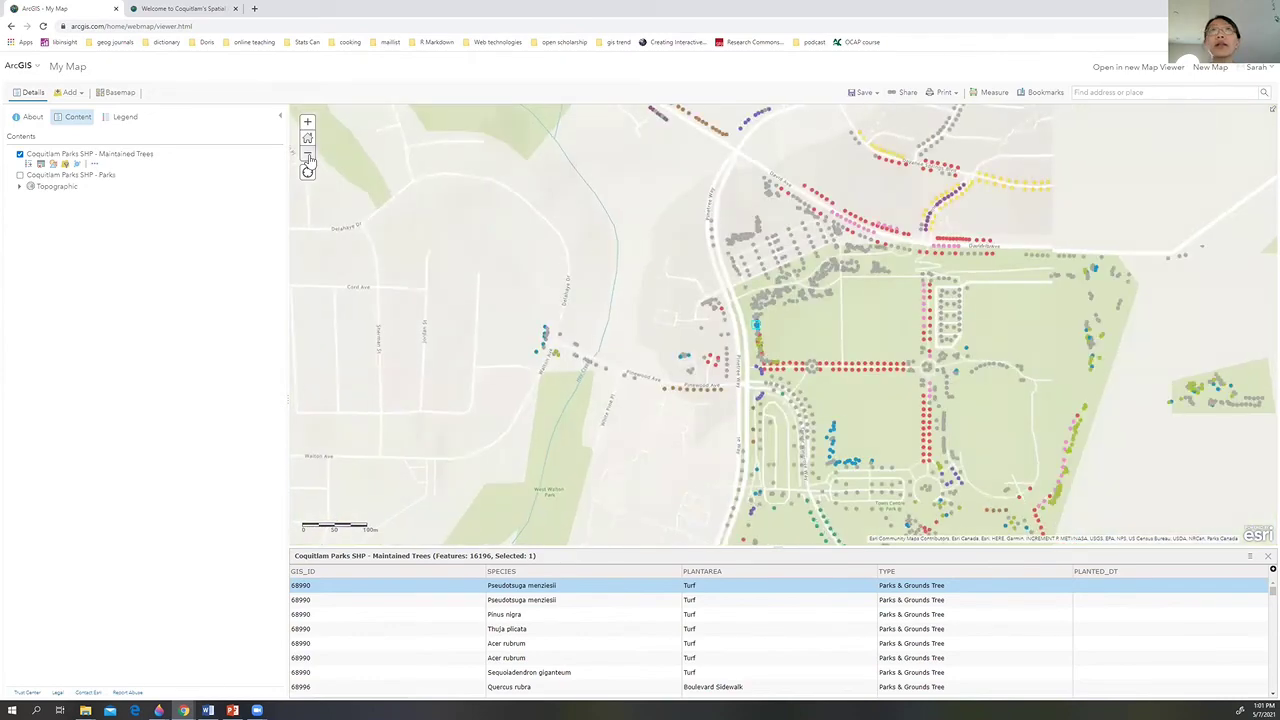
{"action": "left_click", "coordinate": [308, 156]}
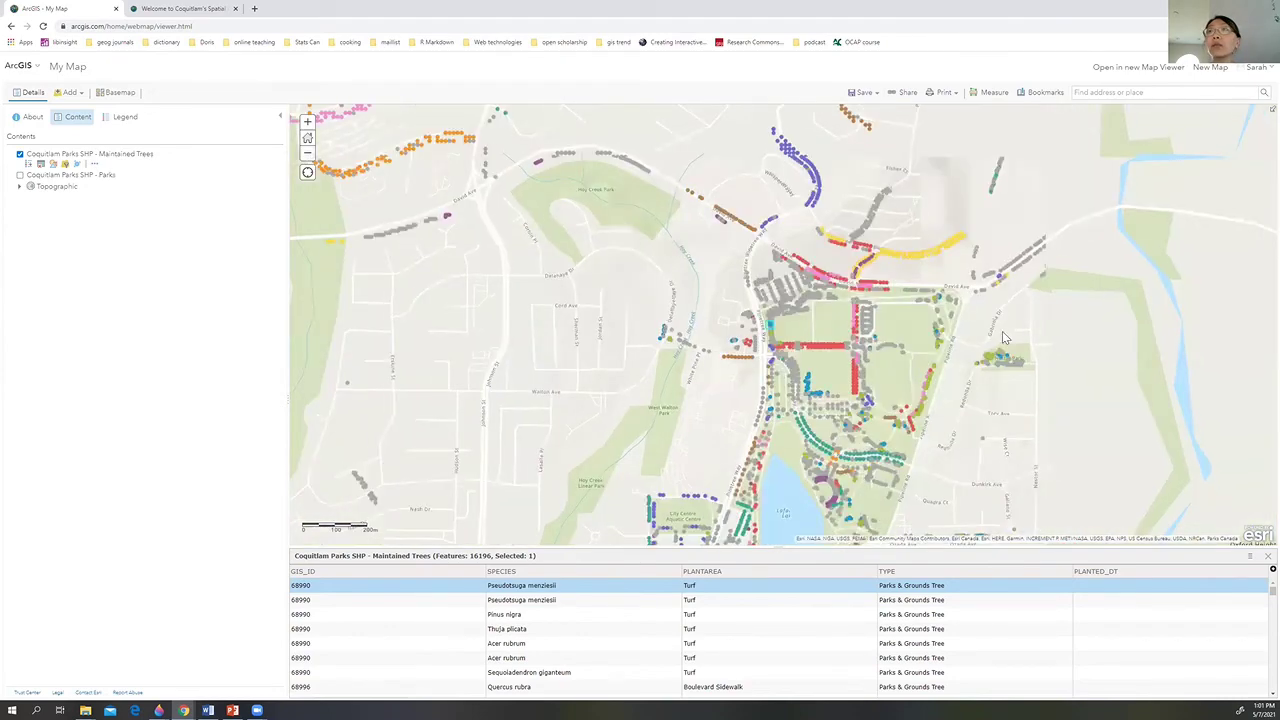
{"action": "left_click_drag", "start_coordinate": [995, 333], "coordinate": [763, 254]}
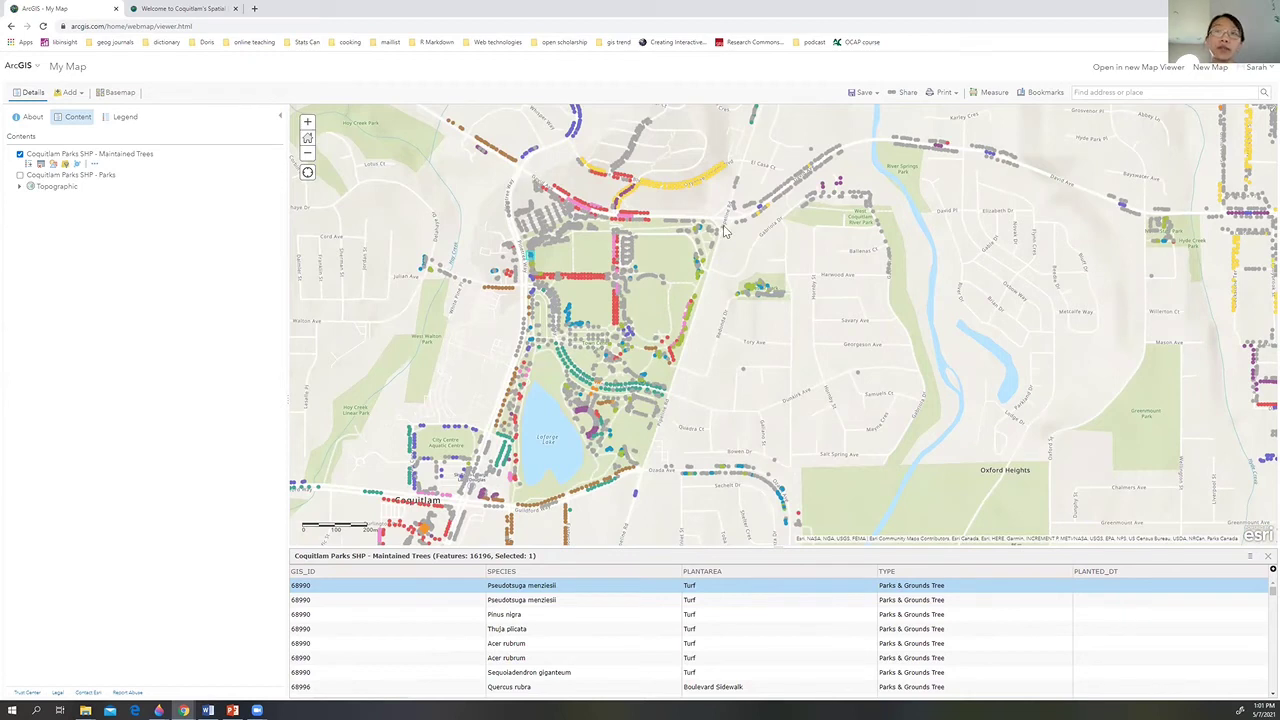
{"action": "left_click", "coordinate": [126, 119]}
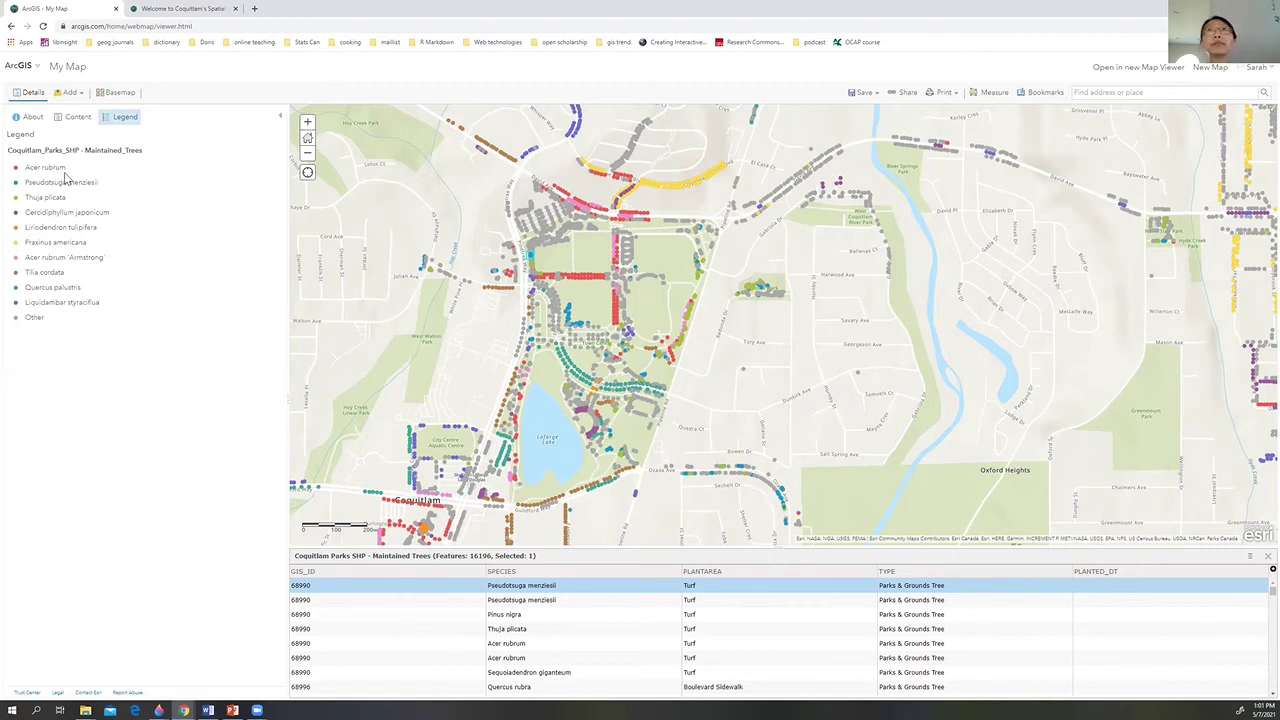
{"action": "left_click", "coordinate": [72, 122]}
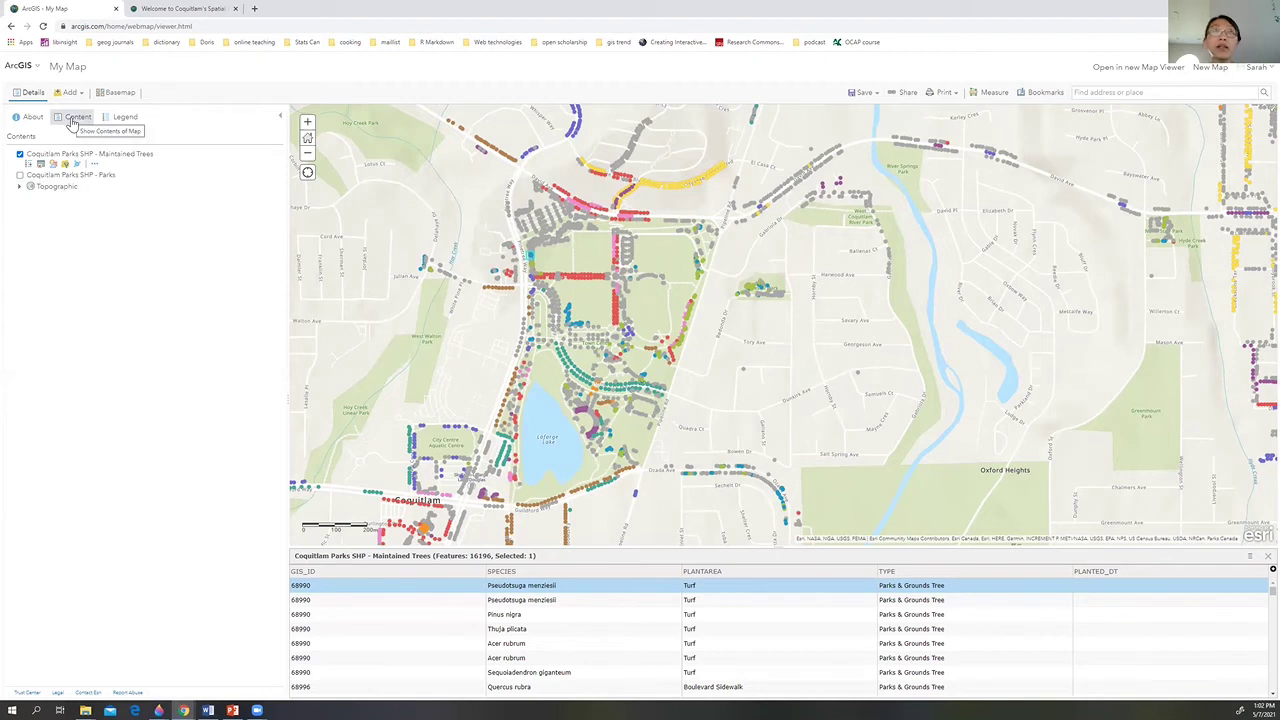
- Restyle Maintained Trees by PLANTED_DT using Continuous Timeline (Color) shading
{"action": "left_click", "coordinate": [55, 166]}
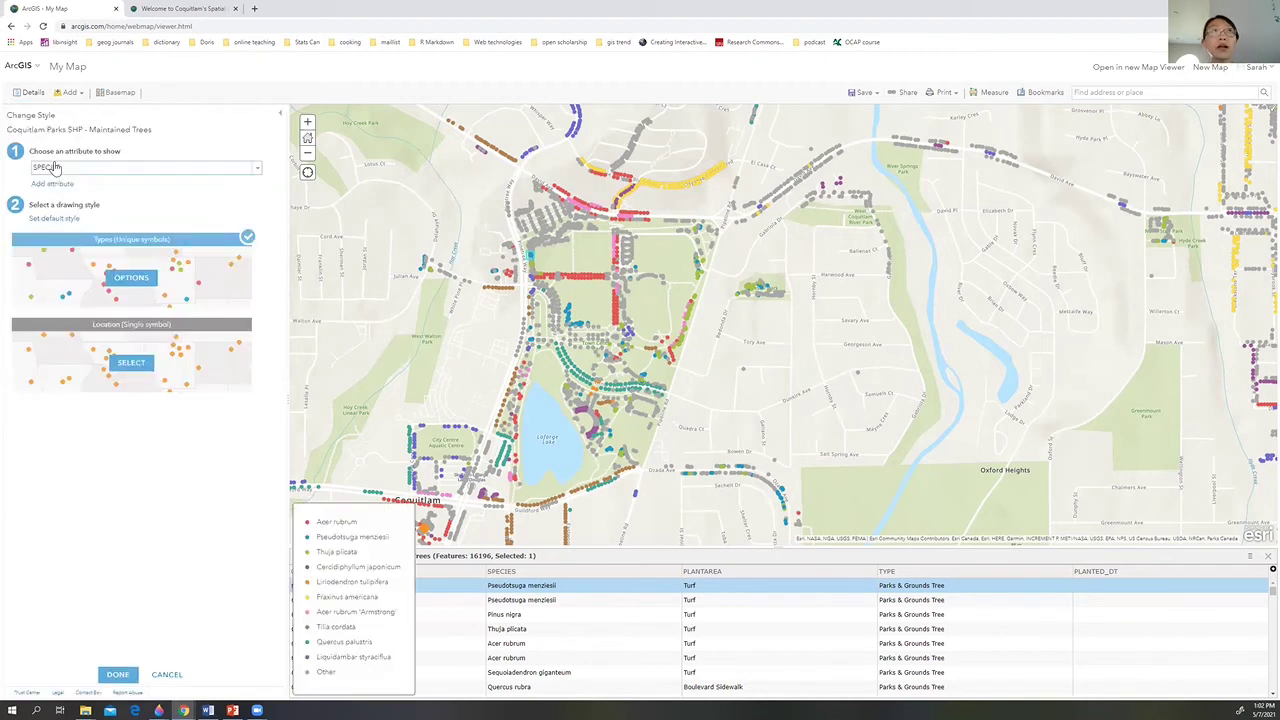
{"action": "left_click", "coordinate": [254, 169]}
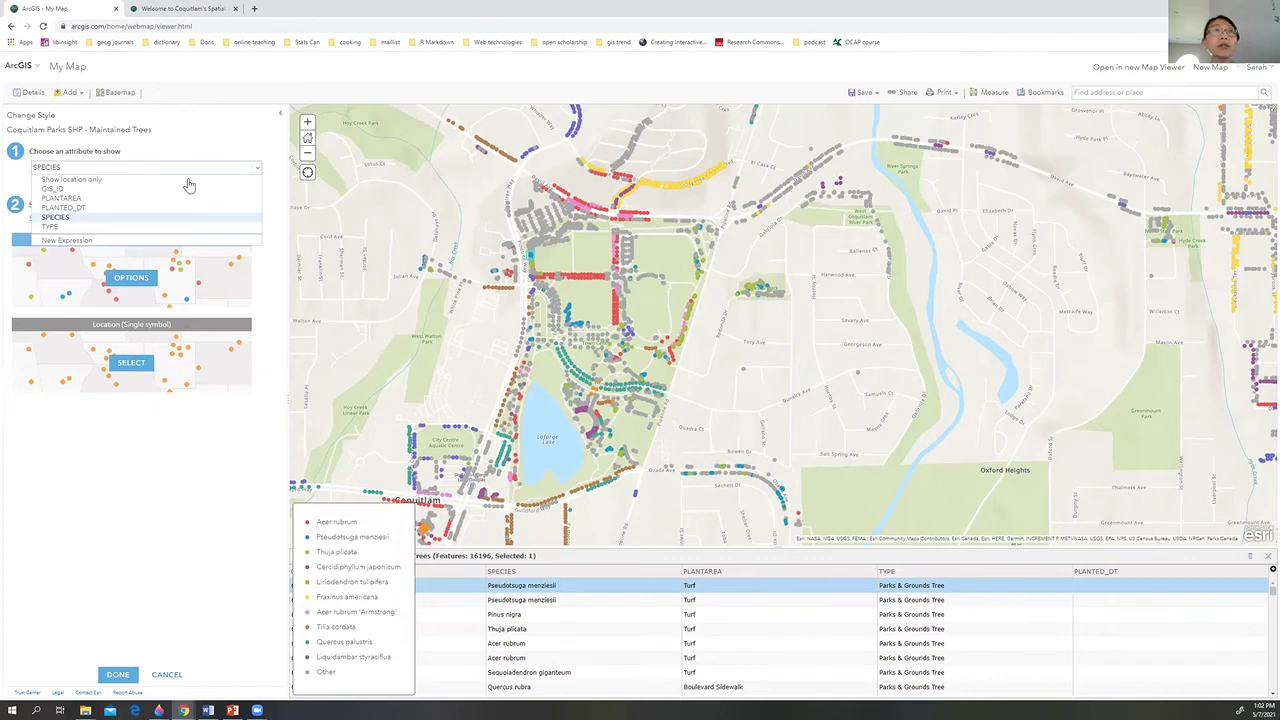
{"action": "left_click", "coordinate": [86, 208]}
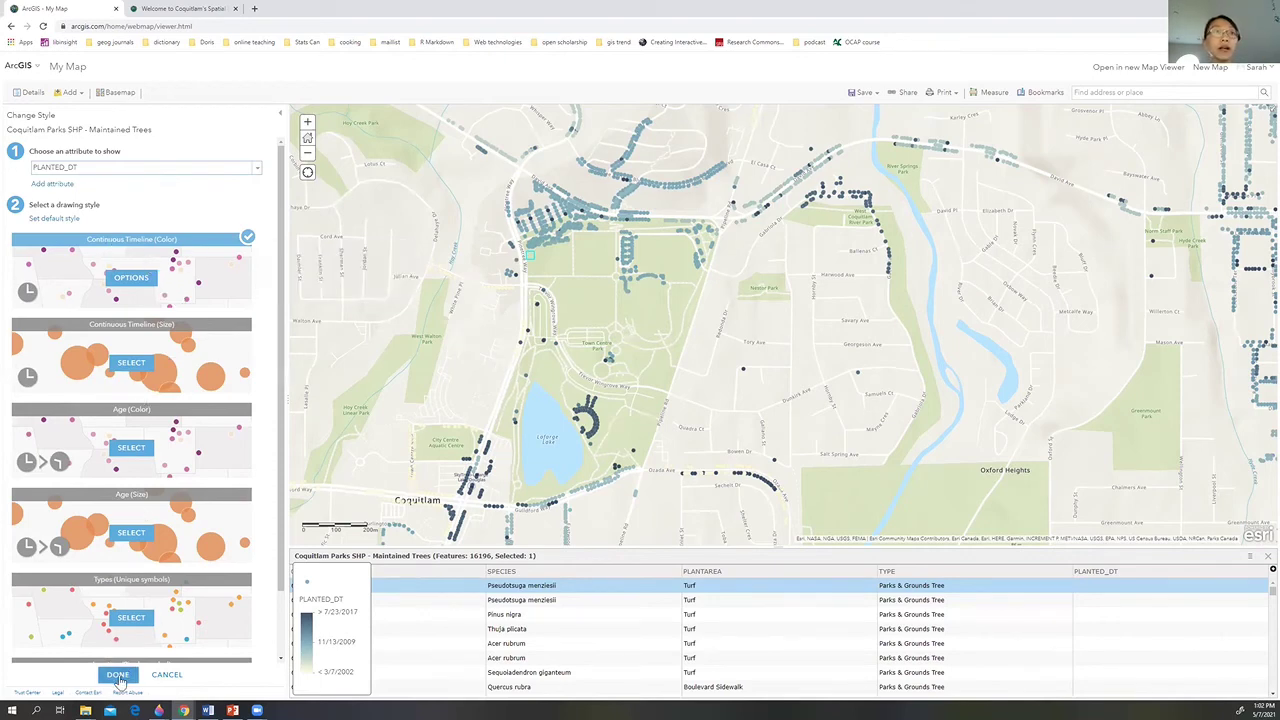
{"action": "left_click", "coordinate": [204, 682]}
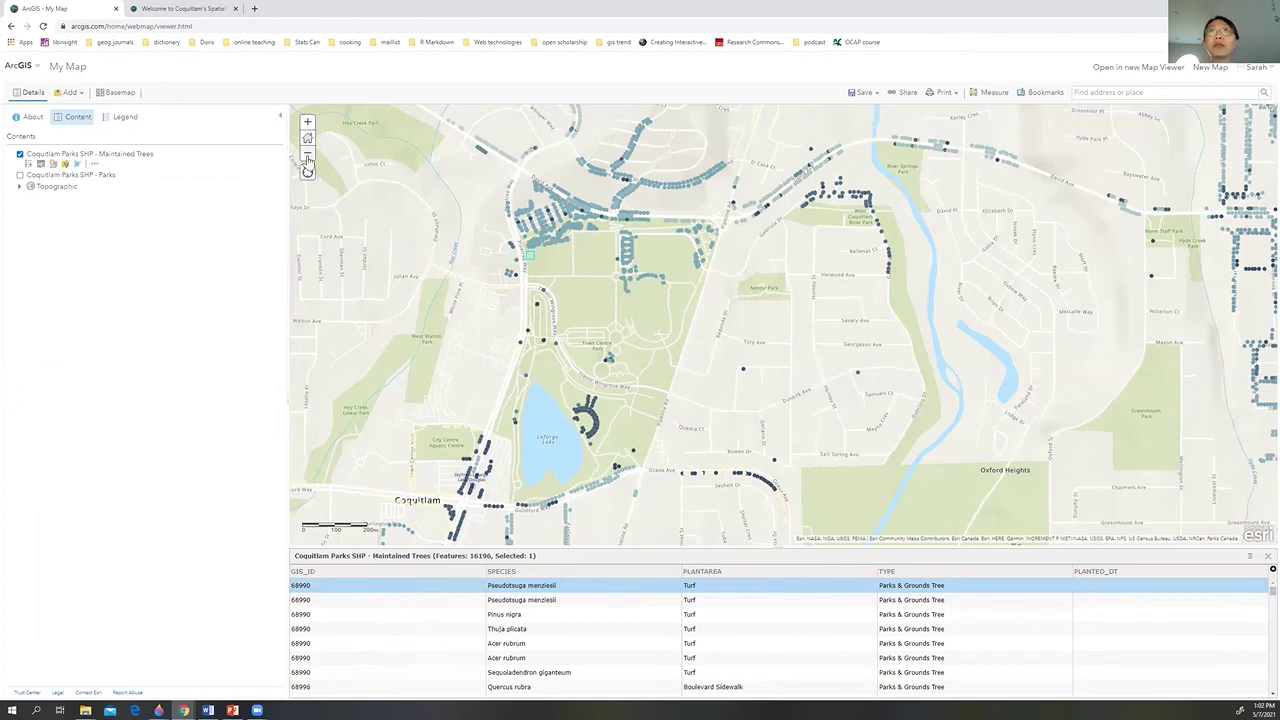
- Zoom out one level, check the planted-date legend, and reopen the Maintained Trees style settings
{"action": "left_click", "coordinate": [308, 156]}
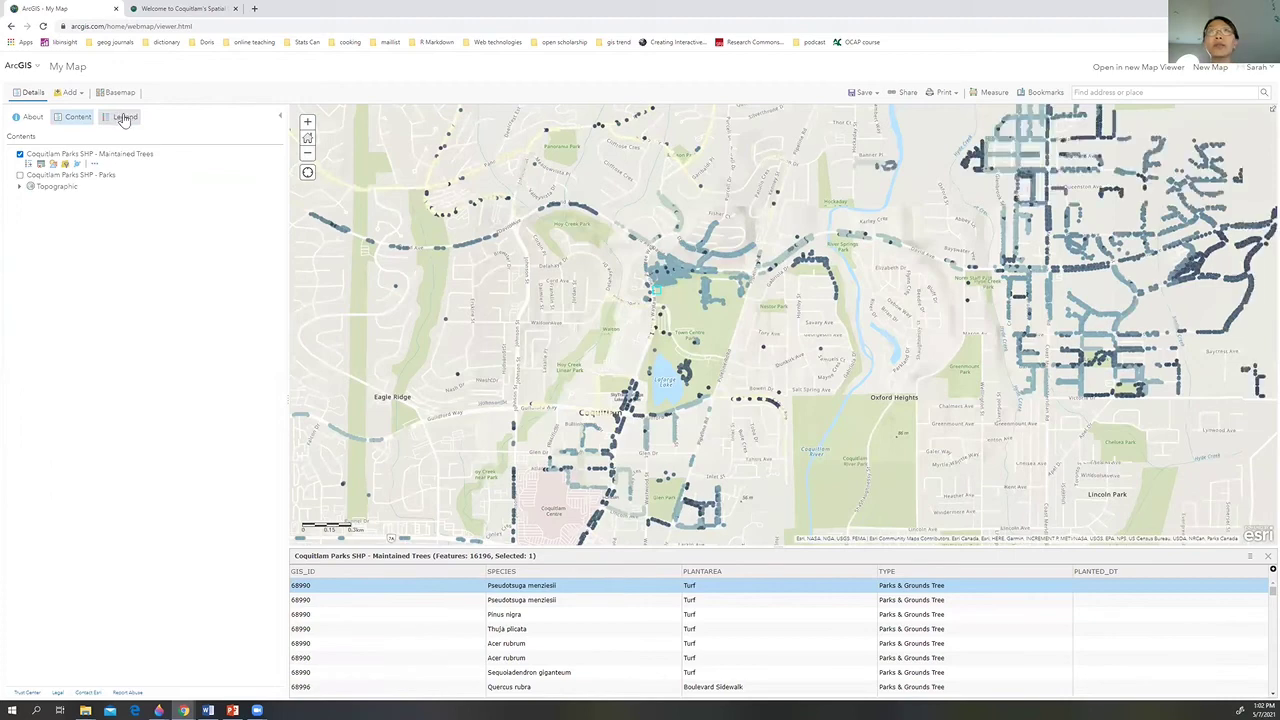
{"action": "left_click", "coordinate": [124, 118]}
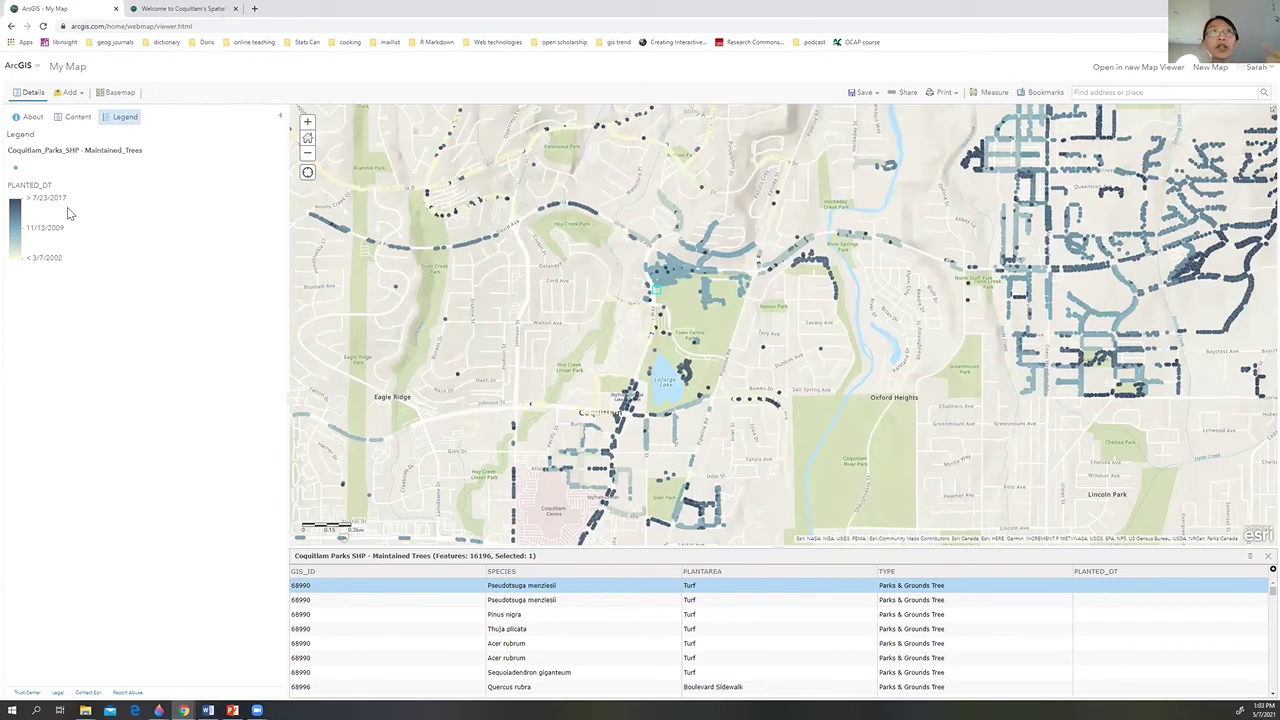
{"action": "left_click", "coordinate": [69, 122]}
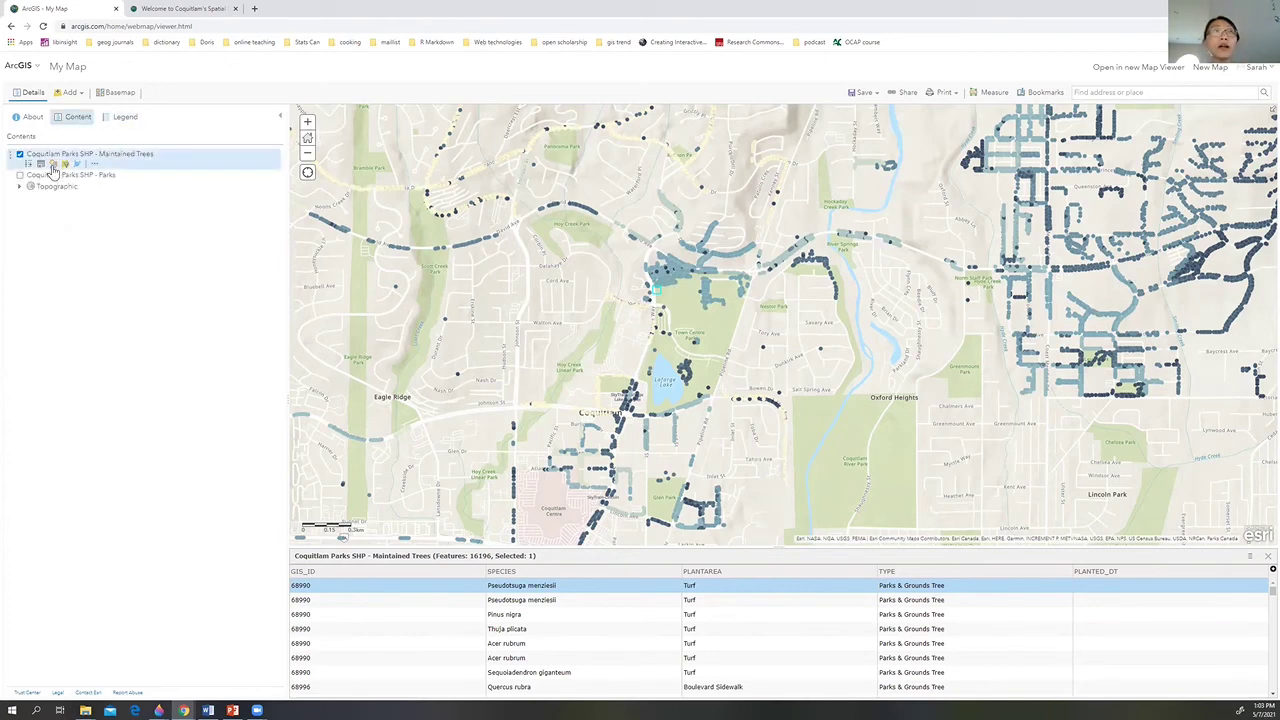
{"action": "left_click", "coordinate": [53, 165]}
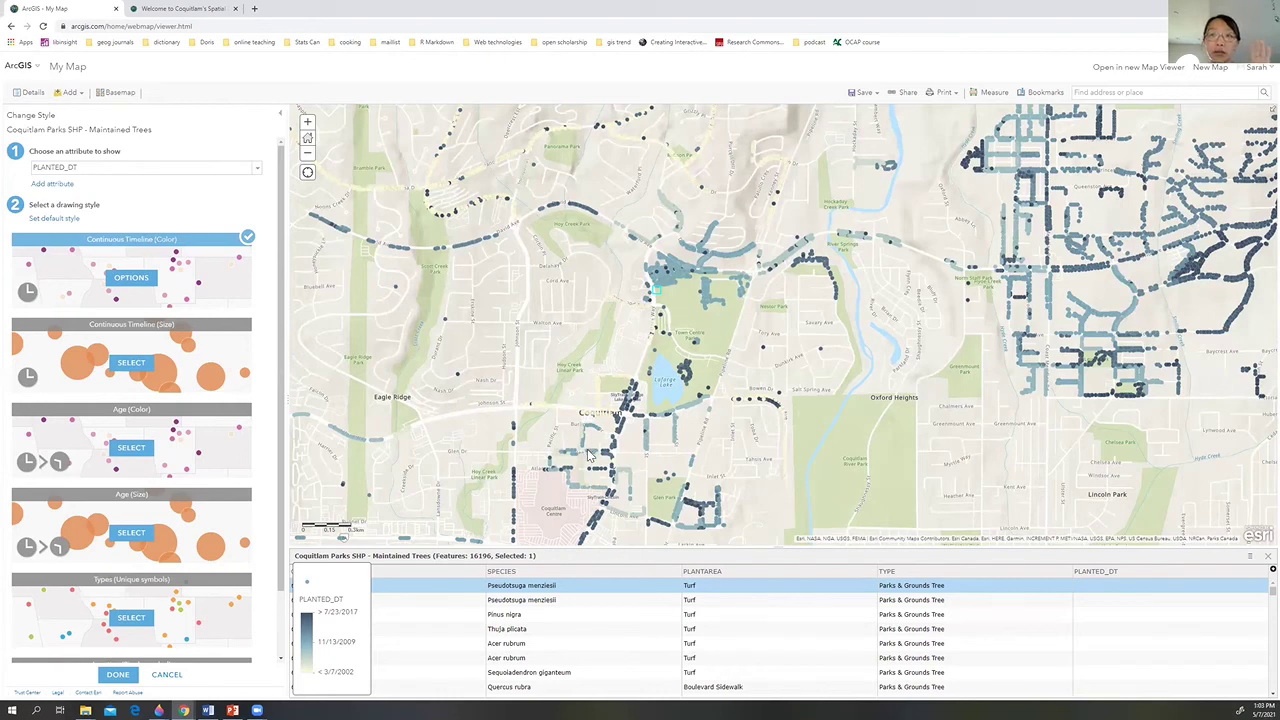
- Apply the New to Old blue theme to the planted-date ramp, view its legend, then go to PowerPoint
{"action": "left_click", "coordinate": [131, 279]}
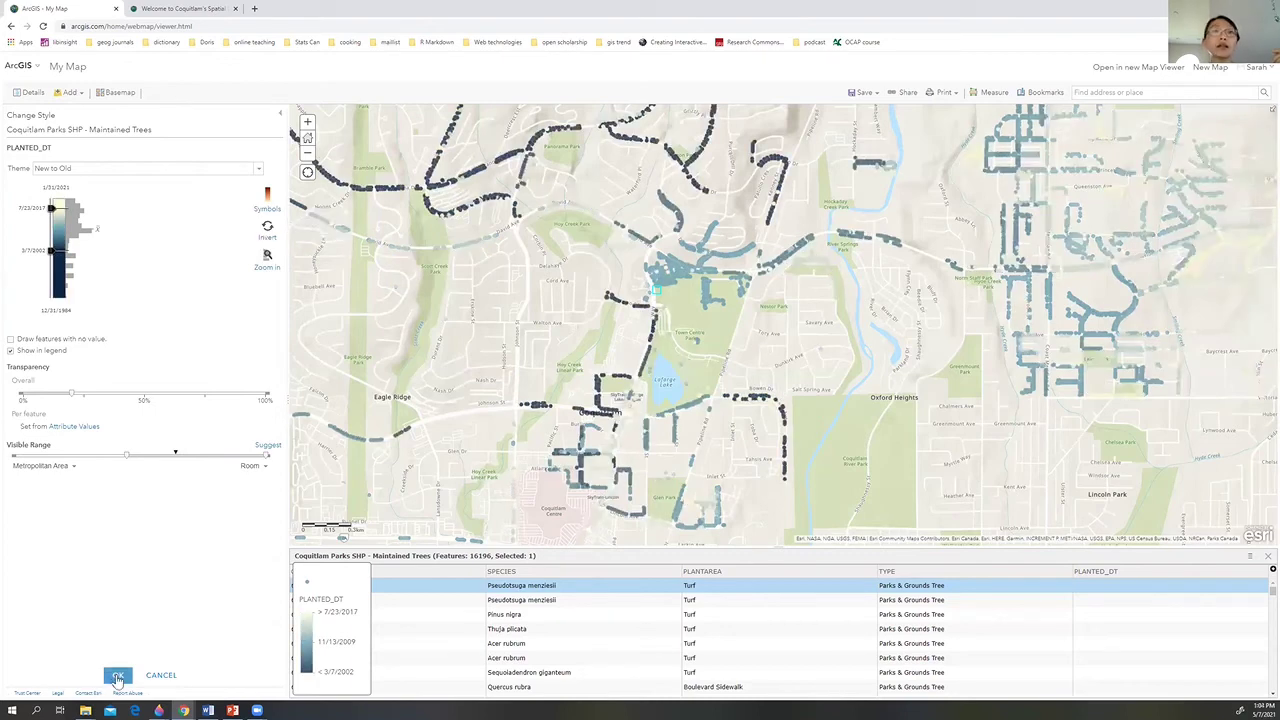
{"action": "left_click", "coordinate": [117, 677]}
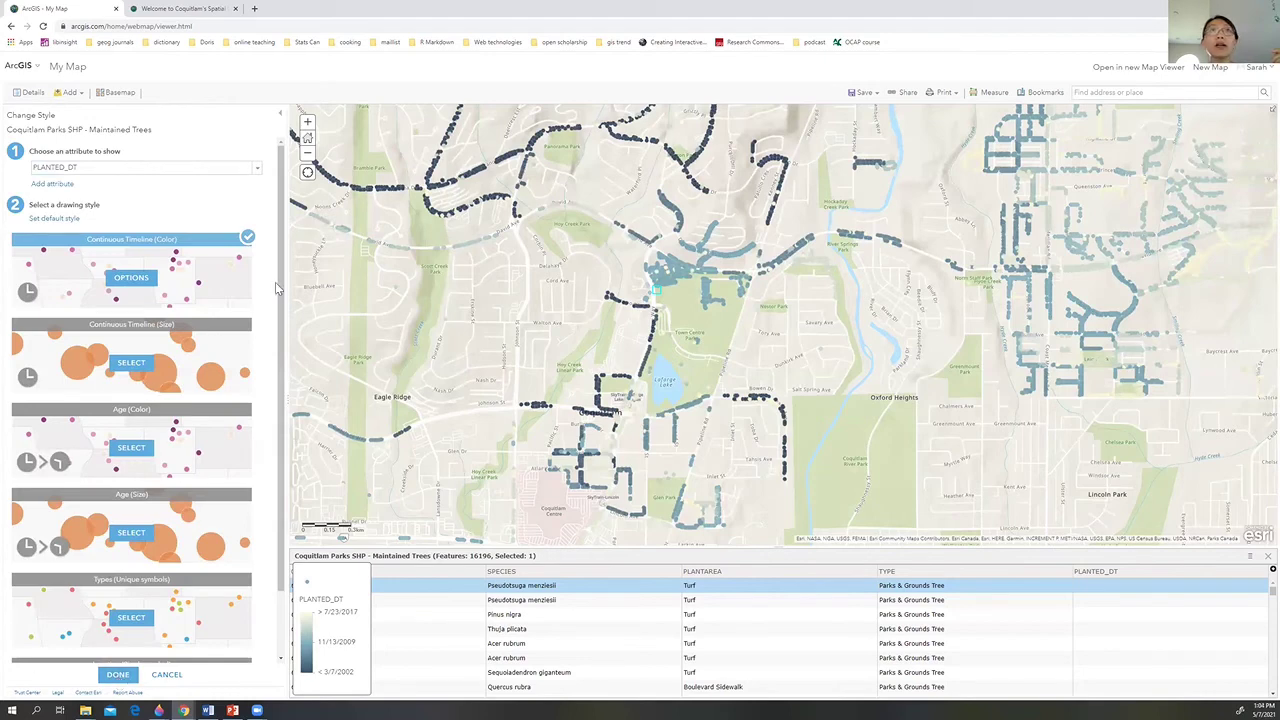
{"action": "left_click", "coordinate": [117, 675]}
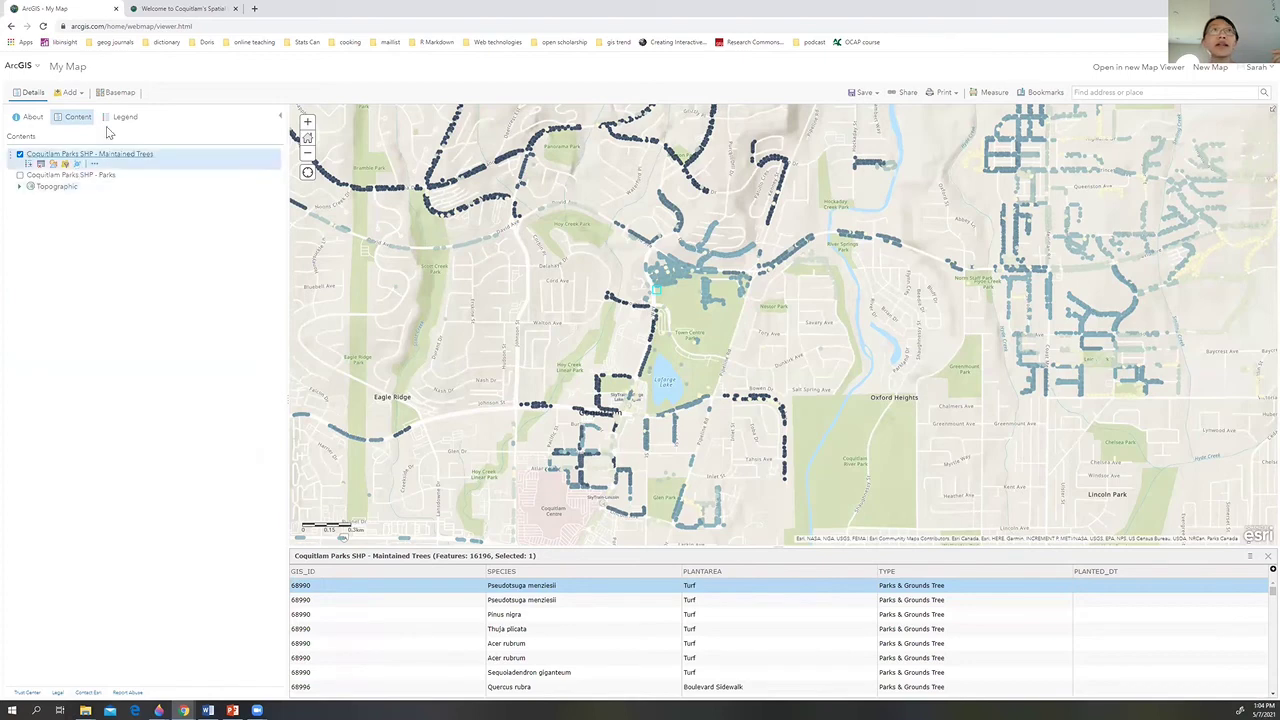
{"action": "left_click", "coordinate": [124, 120]}
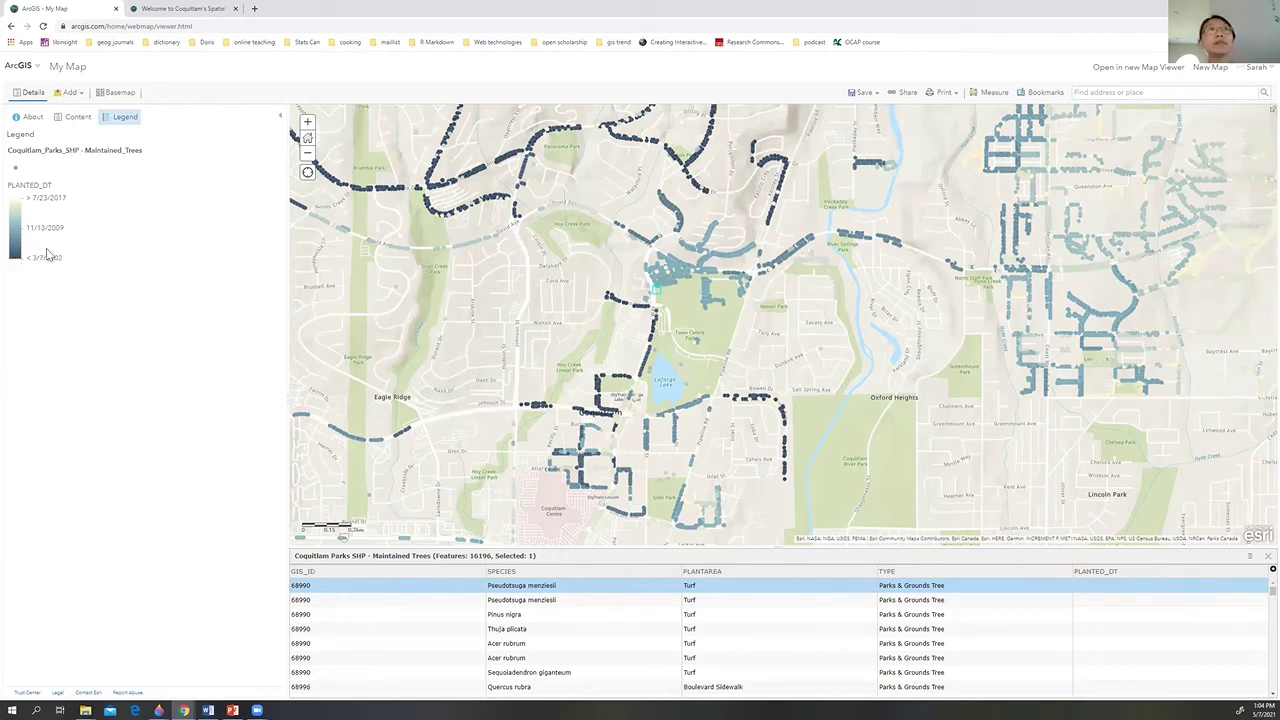
{"action": "left_click", "coordinate": [232, 709]}
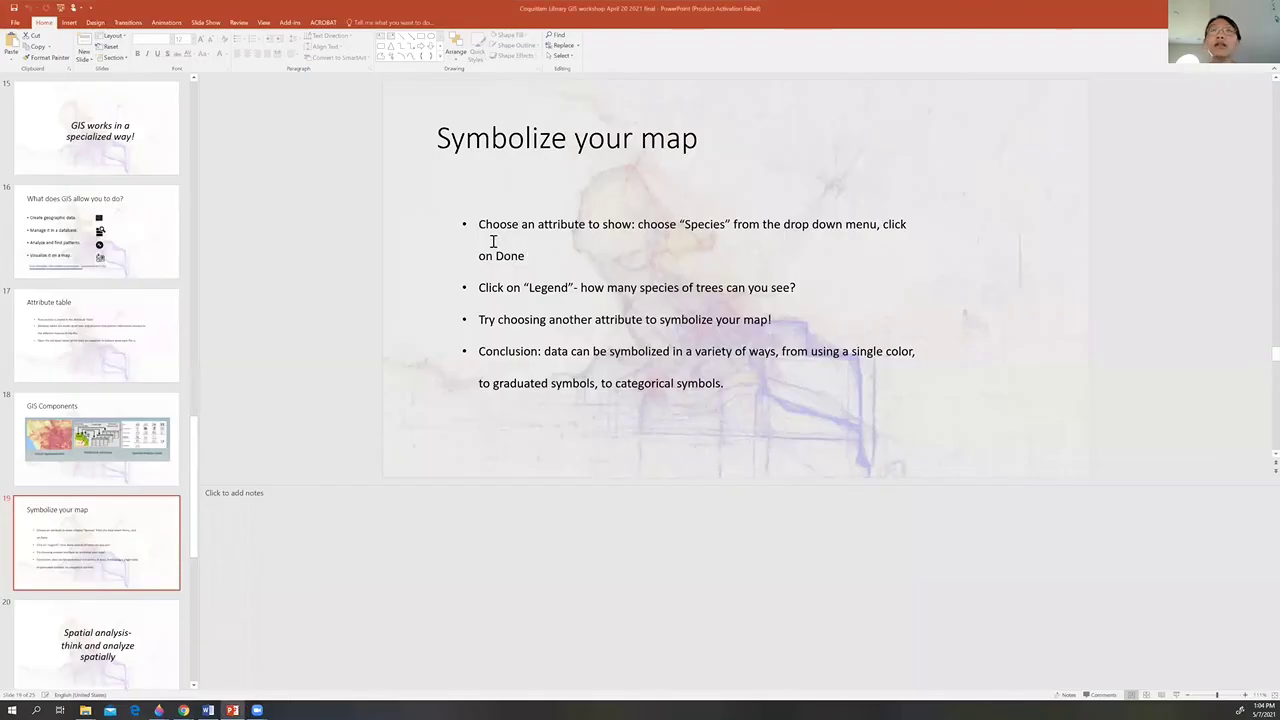